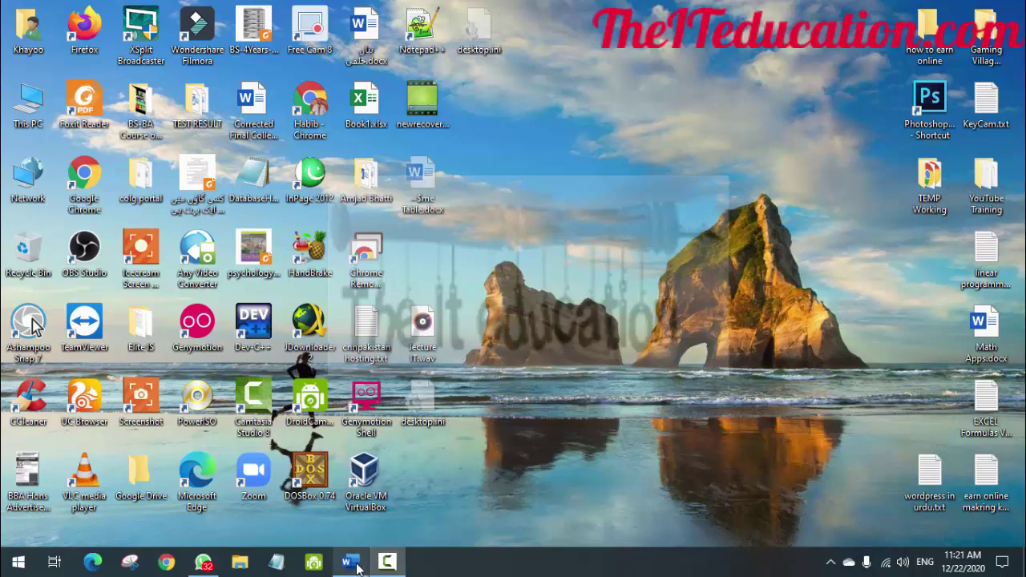
# Step: Bring up the open Word document and read through its scanned textbook pages on desktop icons, the system tray and the taskbar
pyautogui.moveTo(357, 566)
pyautogui.click(362, 514)
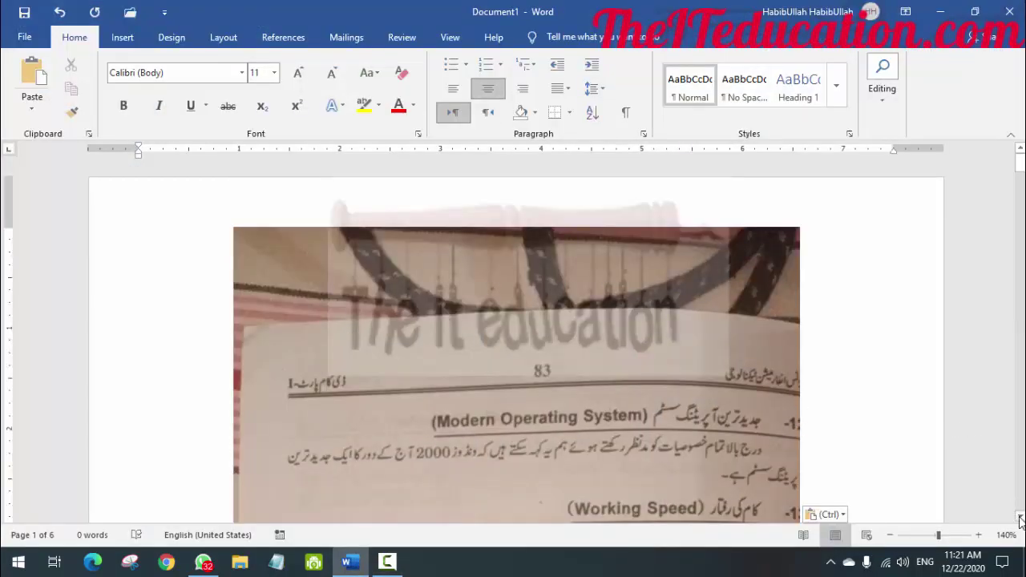
pyautogui.click(1021, 517)
pyautogui.scroll(-5, 1021, 517)
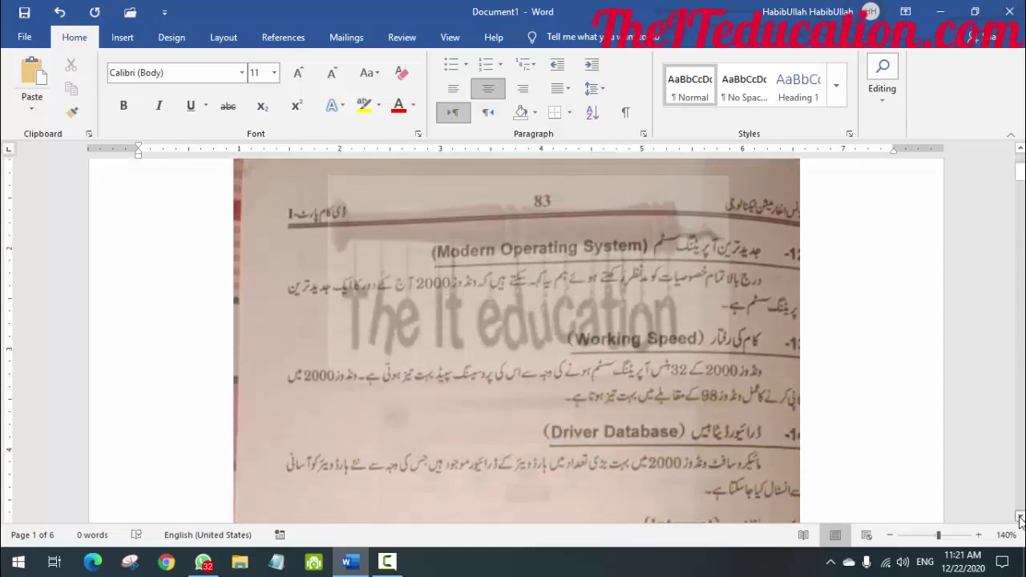
pyautogui.scroll(-5, 1020, 519)
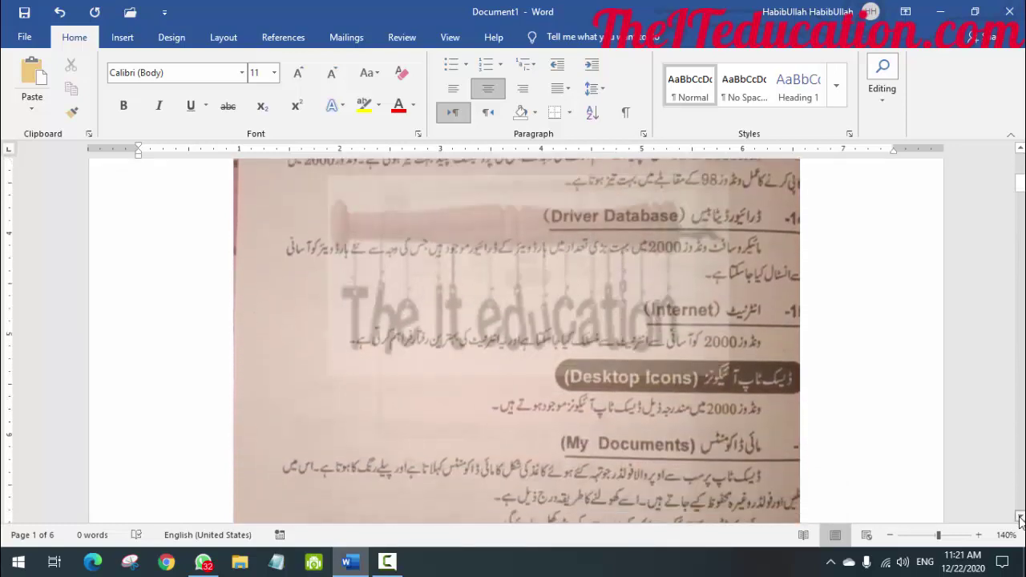
pyautogui.scroll(-7, 1021, 519)
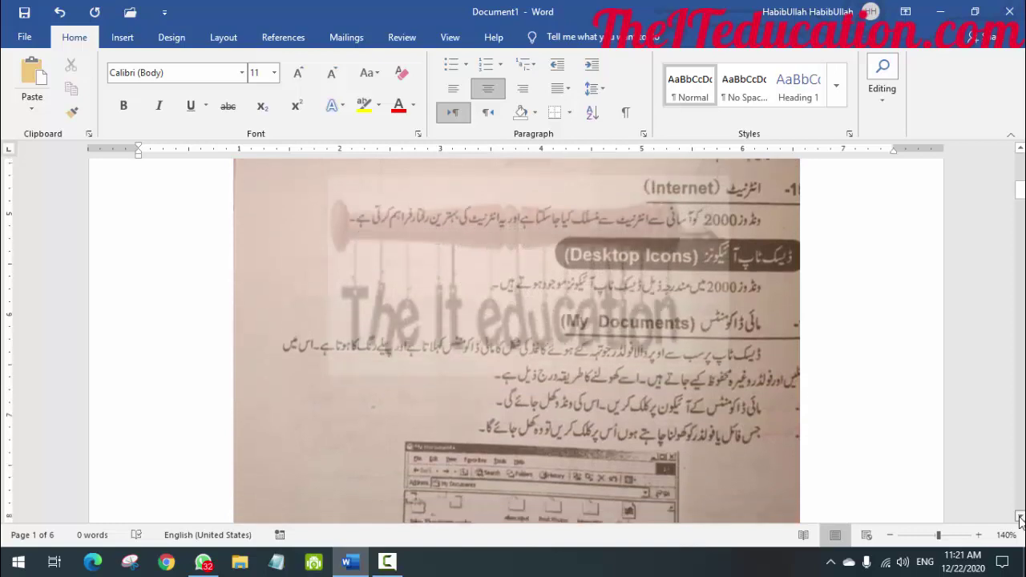
pyautogui.scroll(-8, 1020, 519)
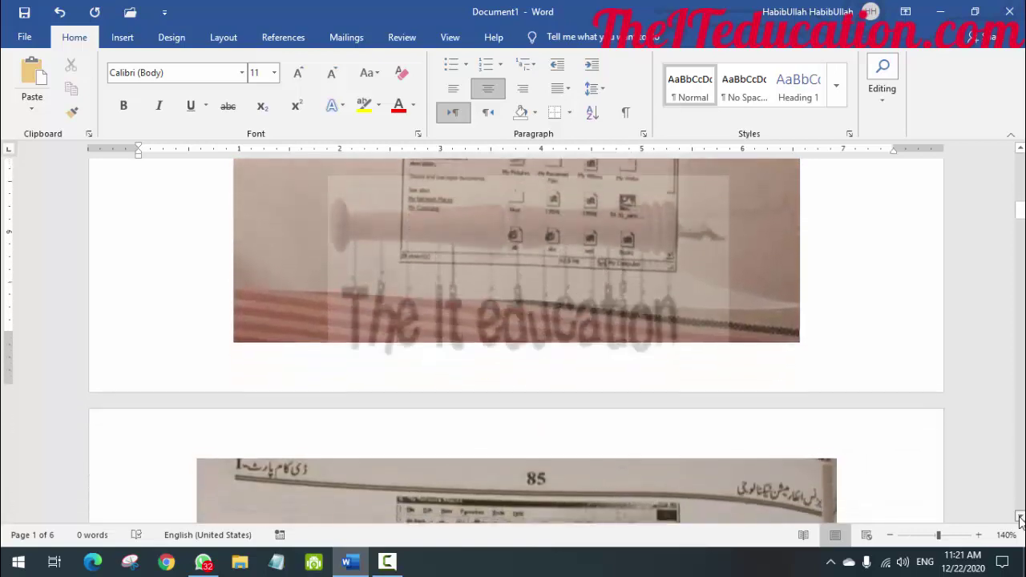
pyautogui.scroll(-4, 1021, 520)
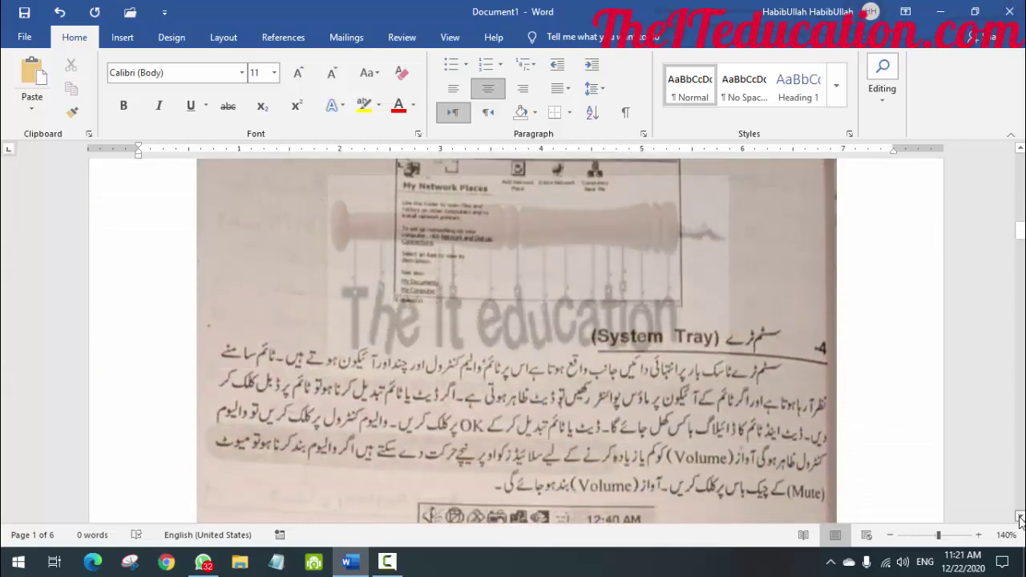
pyautogui.scroll(-6, 1020, 520)
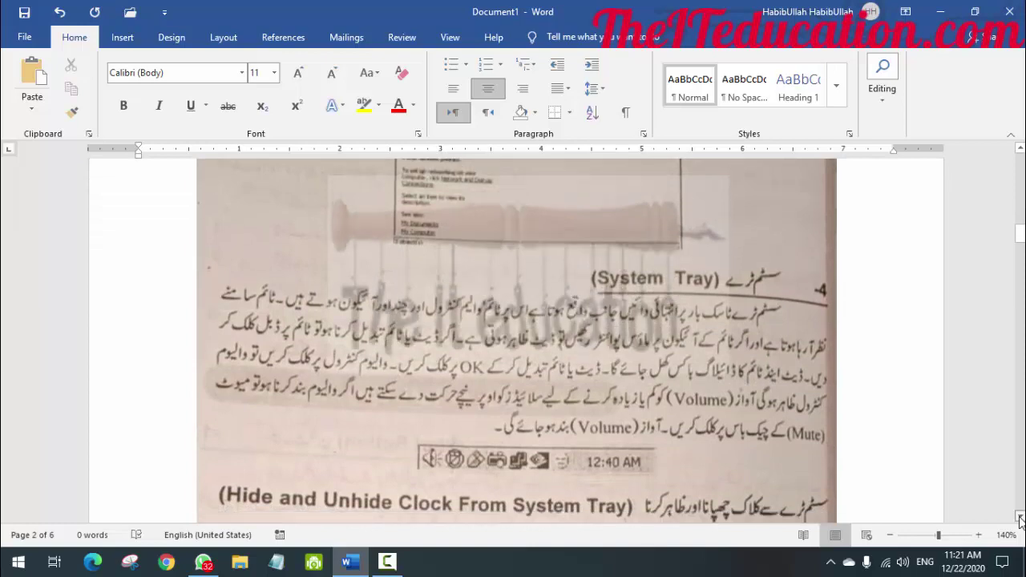
pyautogui.scroll(-12, 1020, 519)
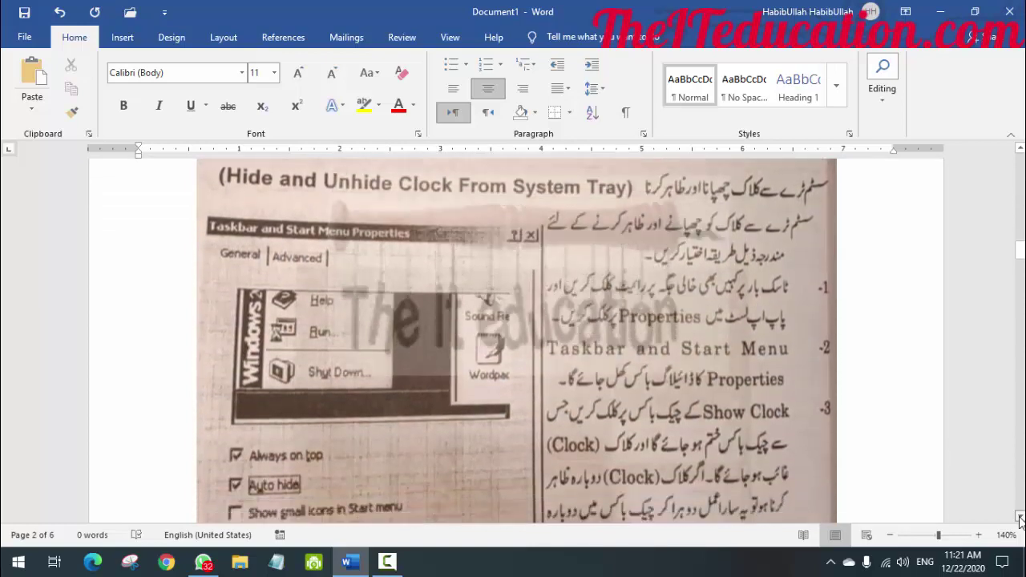
pyautogui.scroll(-12, 1020, 520)
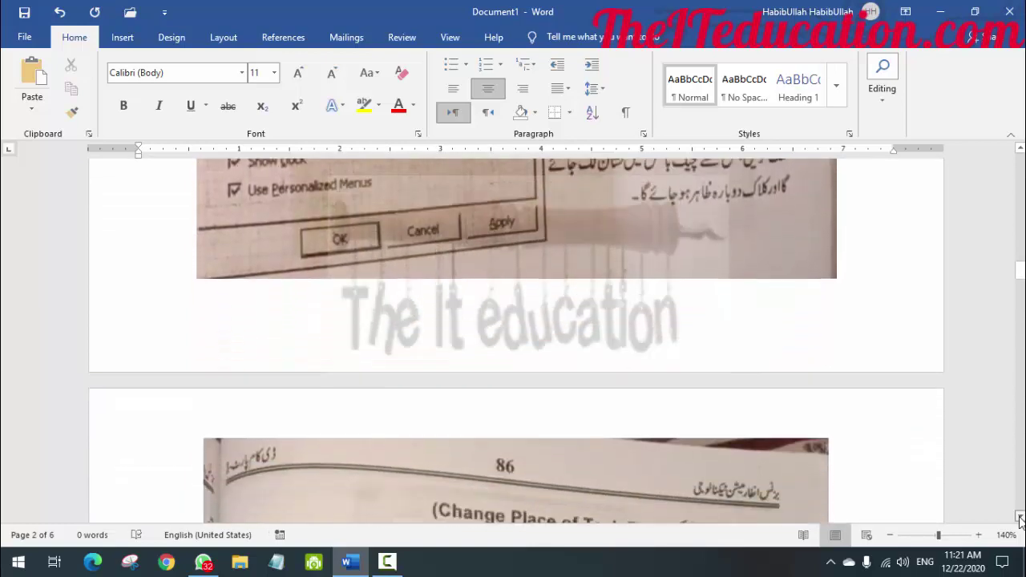
pyautogui.scroll(-12, 1021, 520)
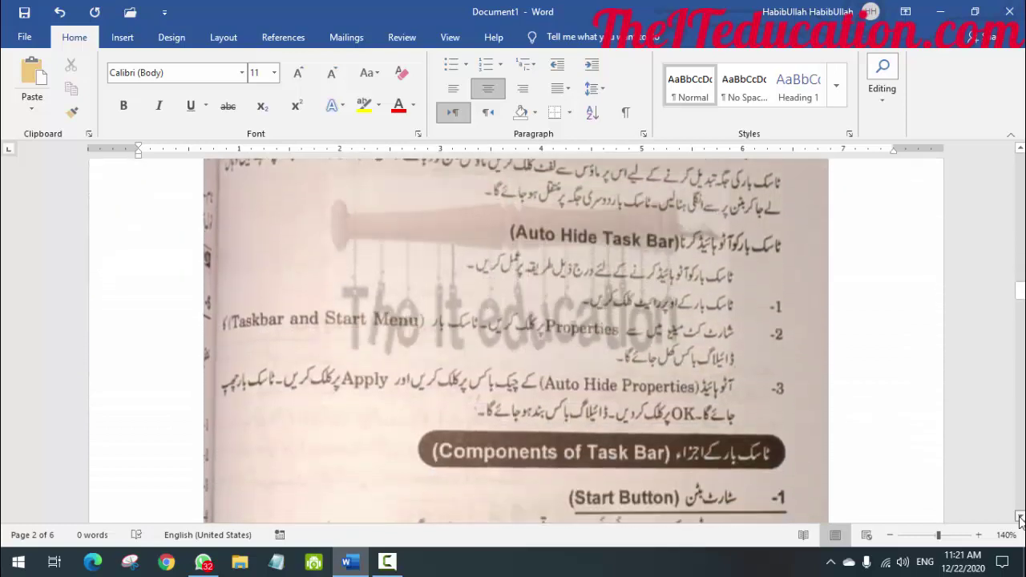
pyautogui.scroll(-4, 1020, 519)
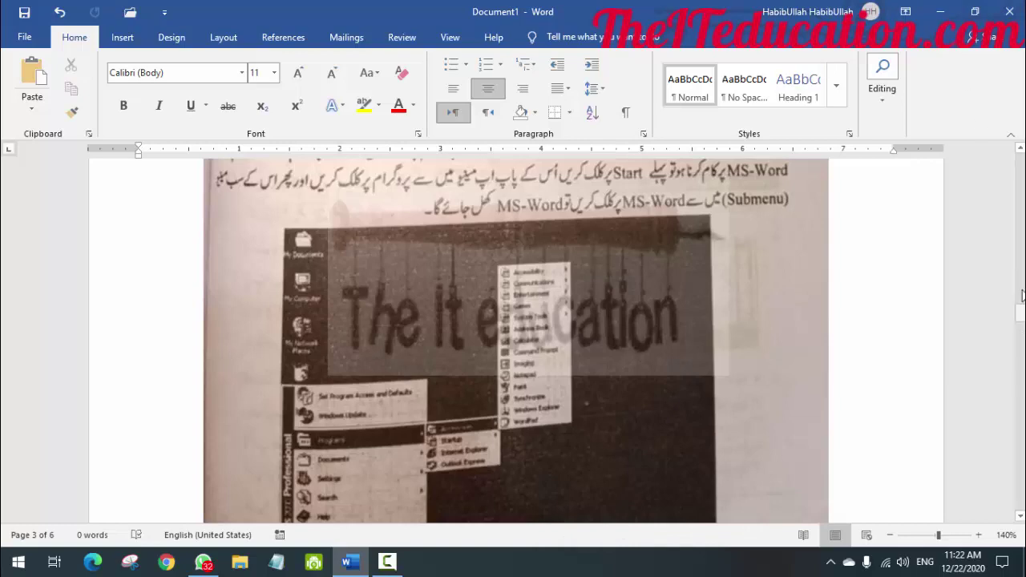
pyautogui.moveTo(1022, 295); pyautogui.dragTo(1023, 203)
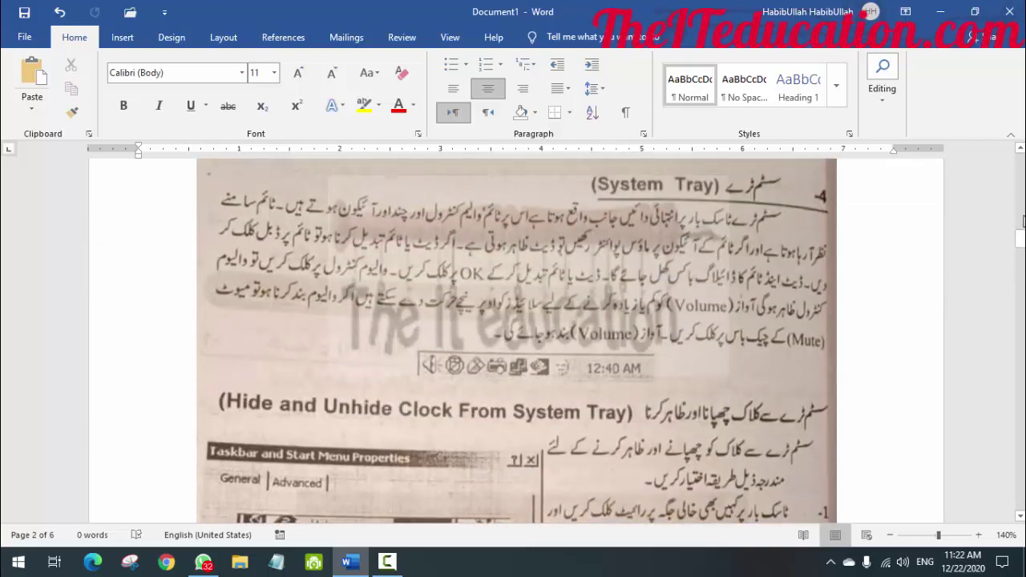
pyautogui.moveTo(1022, 234); pyautogui.dragTo(1023, 196)
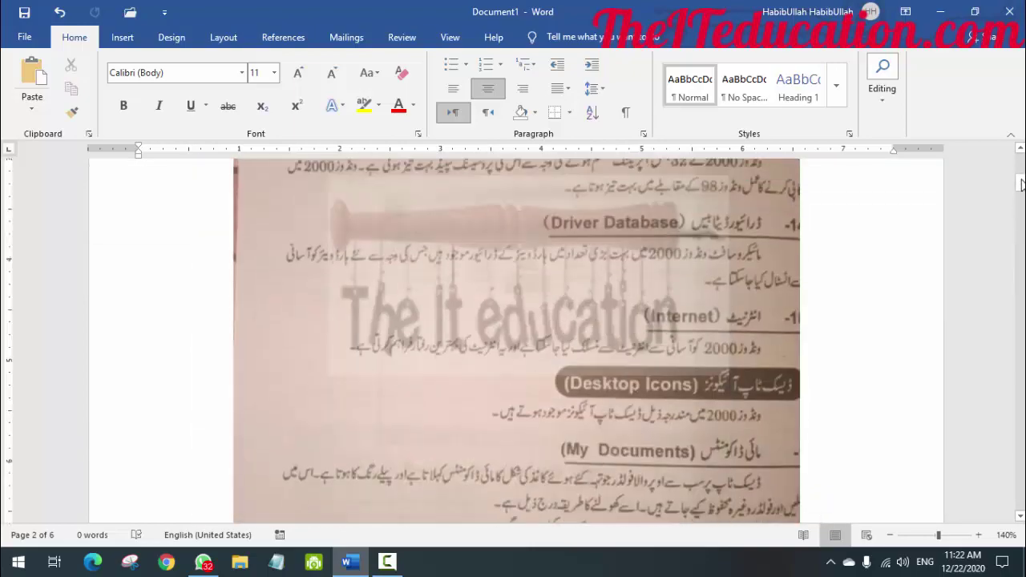
# Step: Switch to a blank Notepad document and list "my computer", "my docuemnts" and "recyclebin" on separate lines
pyautogui.click(940, 11)
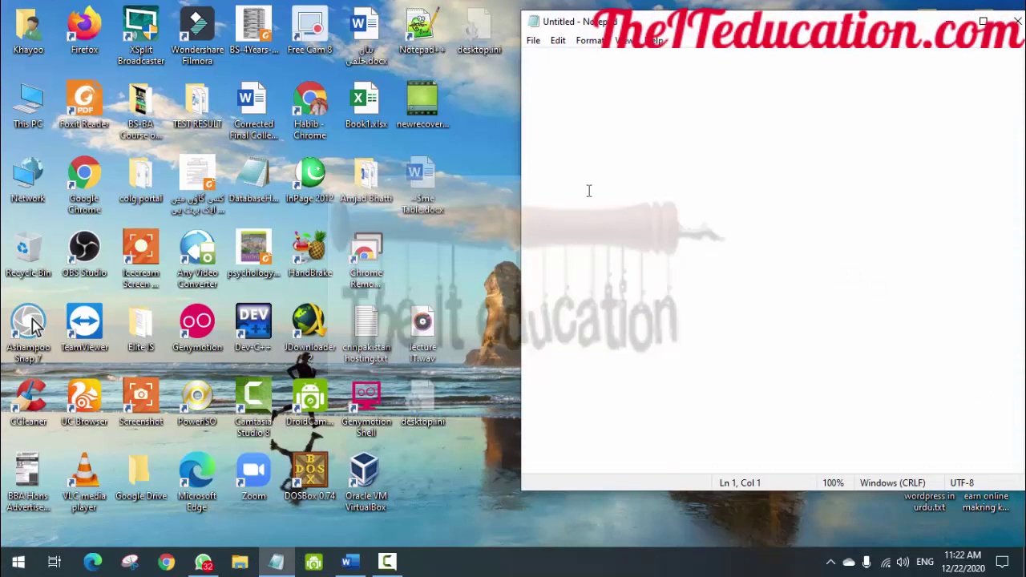
pyautogui.write('my d')
pyautogui.press('BackSpace')
pyautogui.write('c')
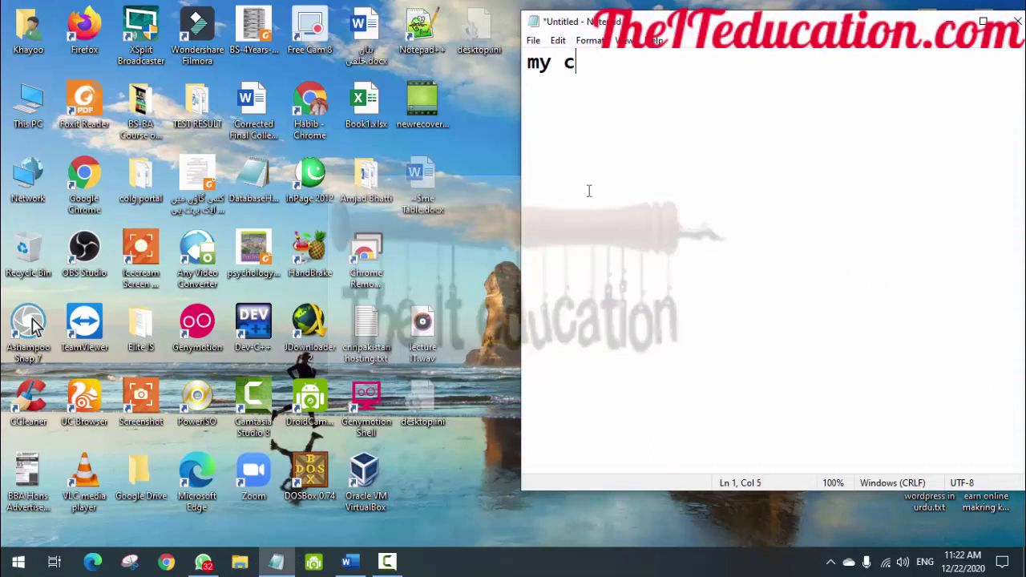
pyautogui.write('omputer')
pyautogui.press('Return')
pyautogui.write('my docu')
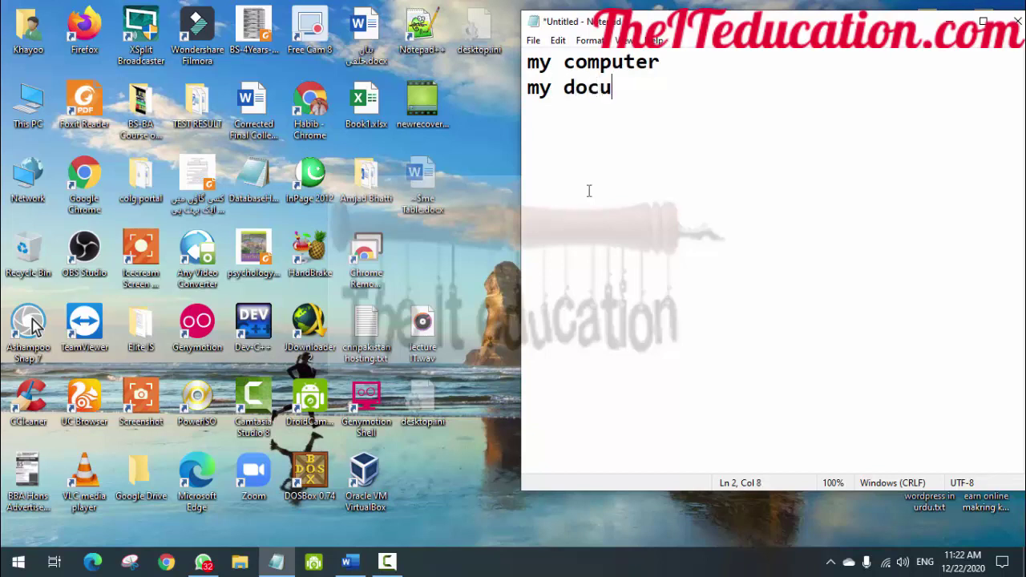
pyautogui.write('emnts')
pyautogui.press('Return')
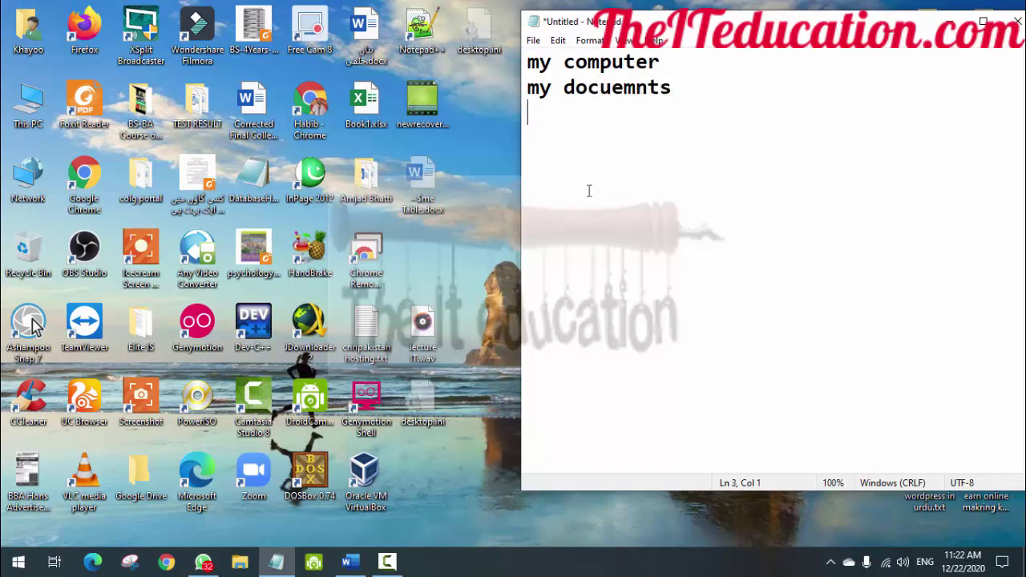
pyautogui.write('recy')
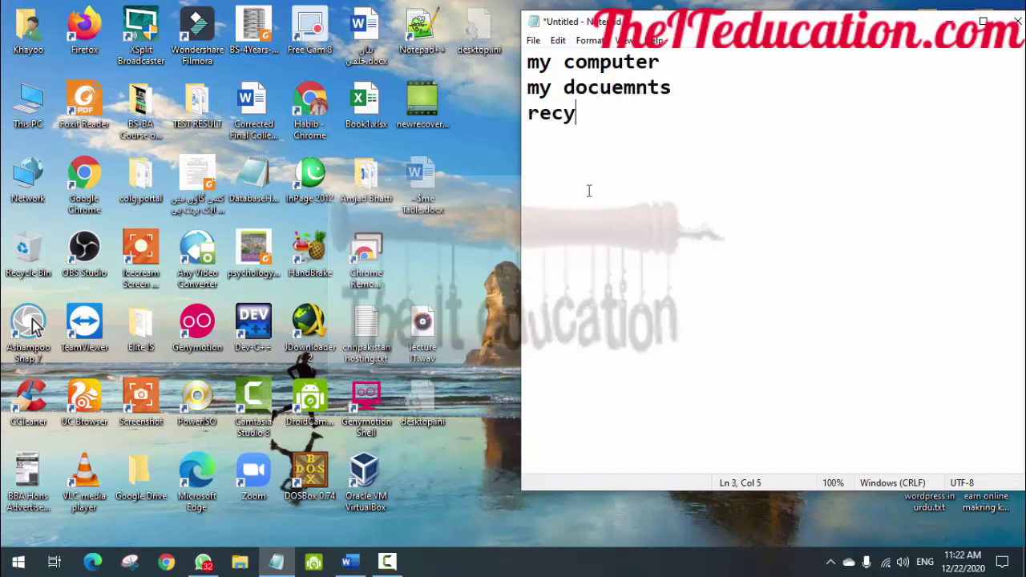
pyautogui.write('clebin')
pyautogui.press('Return')
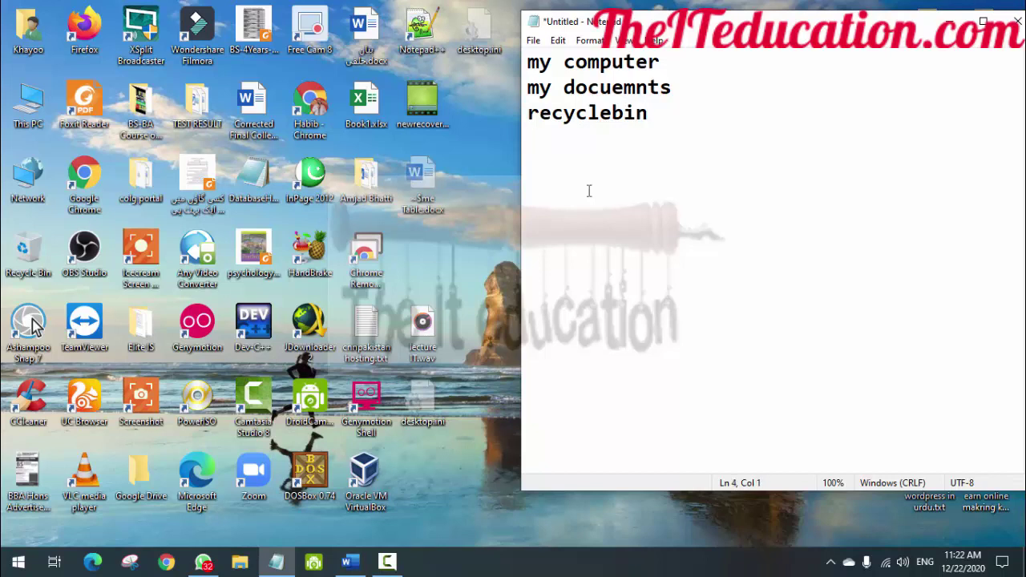
# Step: Add "my network places" and "internet explorer" as two more lines at the end of the list
pyautogui.write('me')
pyautogui.press('BackSpace')
pyautogui.write('y network')
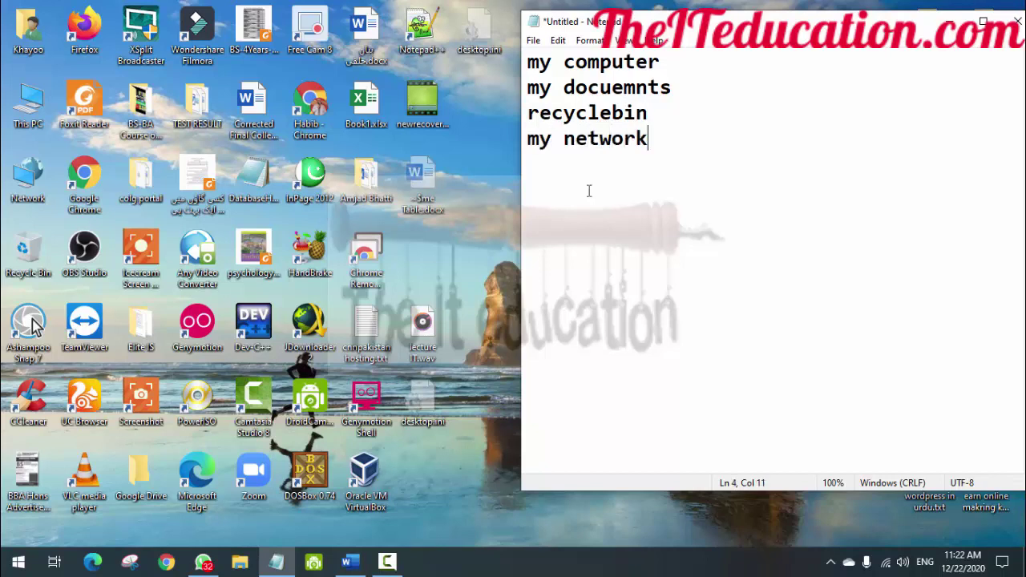
pyautogui.write(' places')
pyautogui.press('Return')
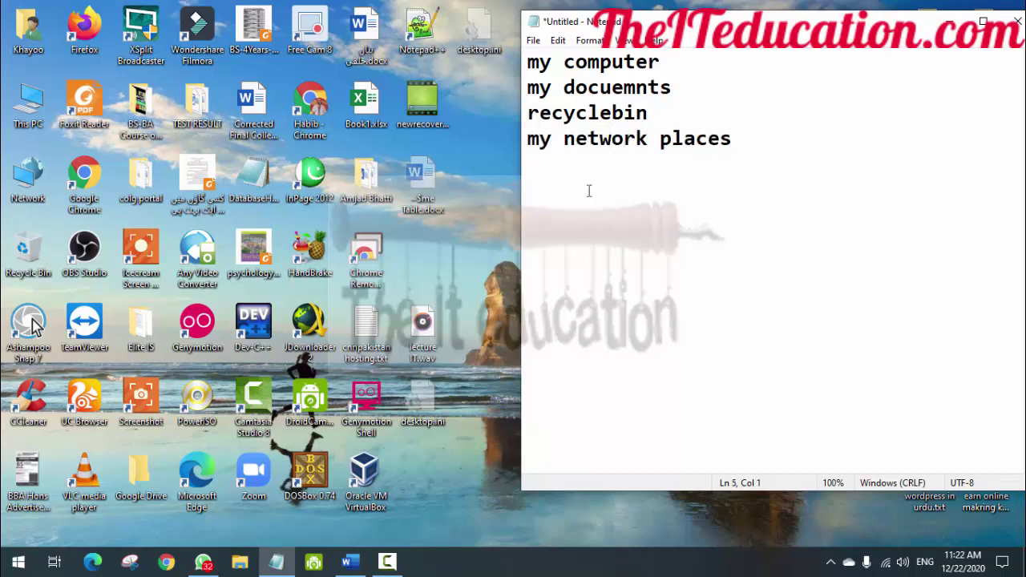
pyautogui.write('intern')
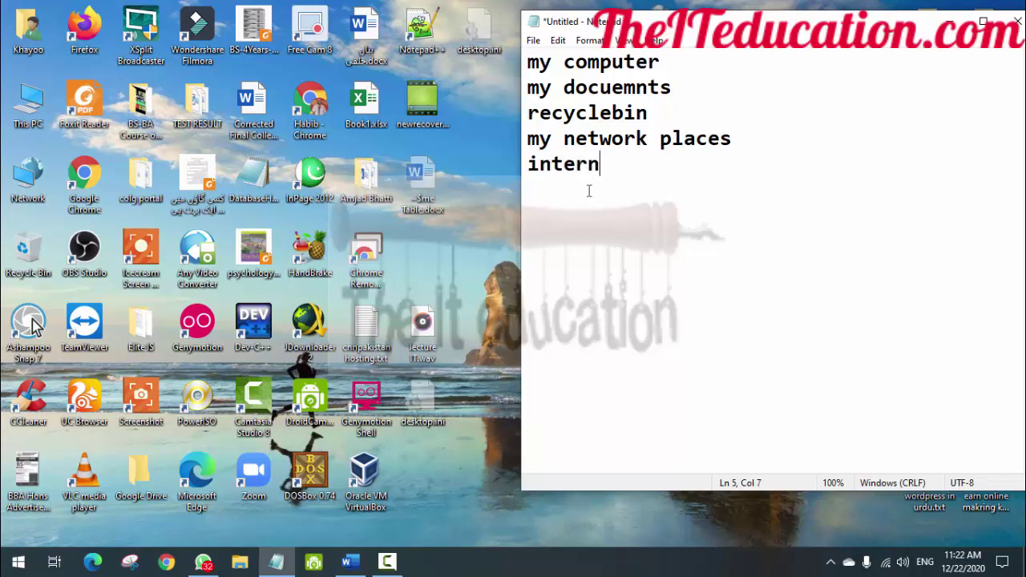
pyautogui.write('nete')
pyautogui.press('BackSpace')
pyautogui.write('exploree')
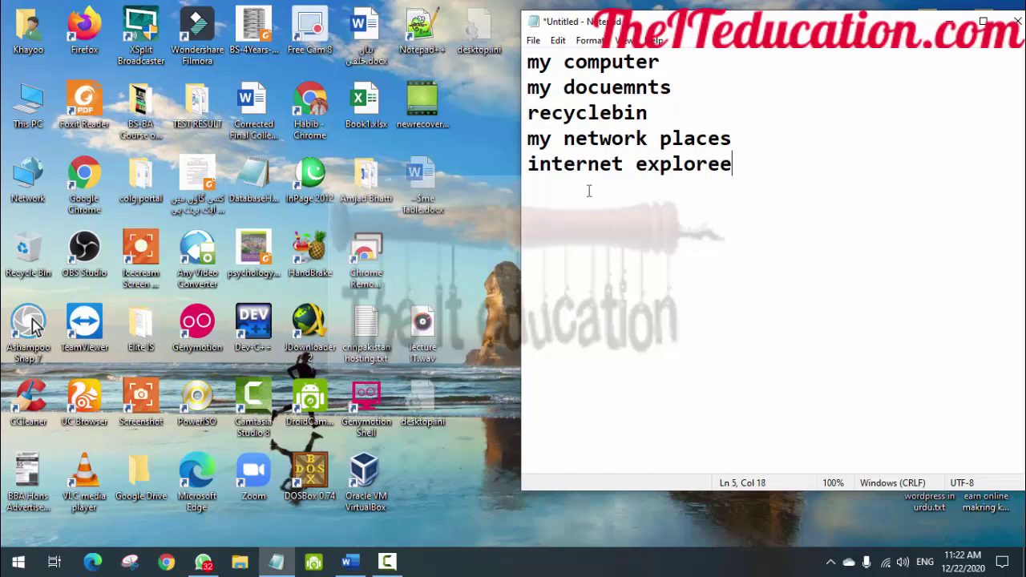
pyautogui.press('BackSpace')
pyautogui.write('r')
pyautogui.press('Return')
# Step: Append "- This PC" to the "my computer" line and "- USERNAME" to the "my docuemnts" line
pyautogui.write('- This PC')
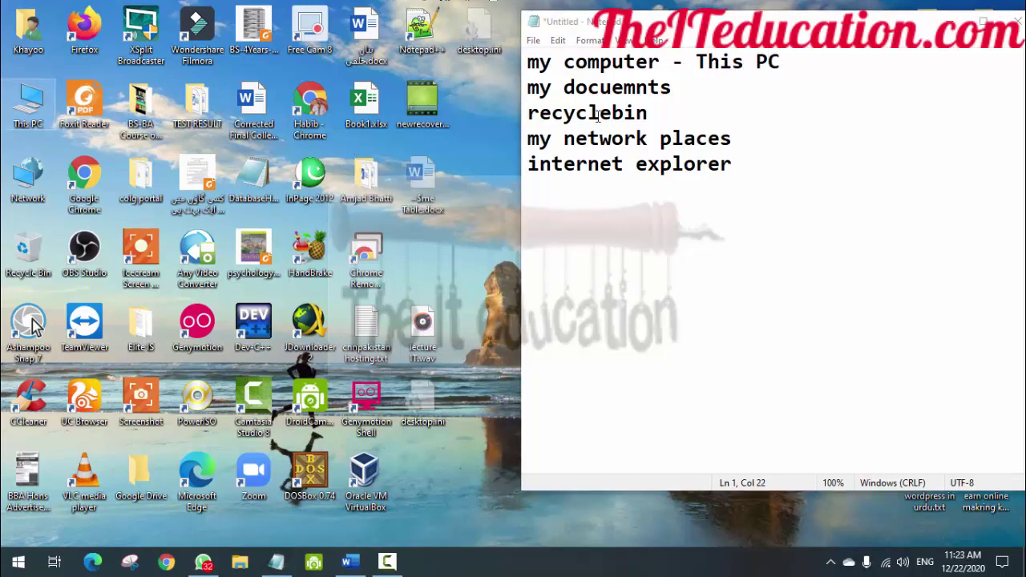
pyautogui.click(671, 95)
pyautogui.write('- ')
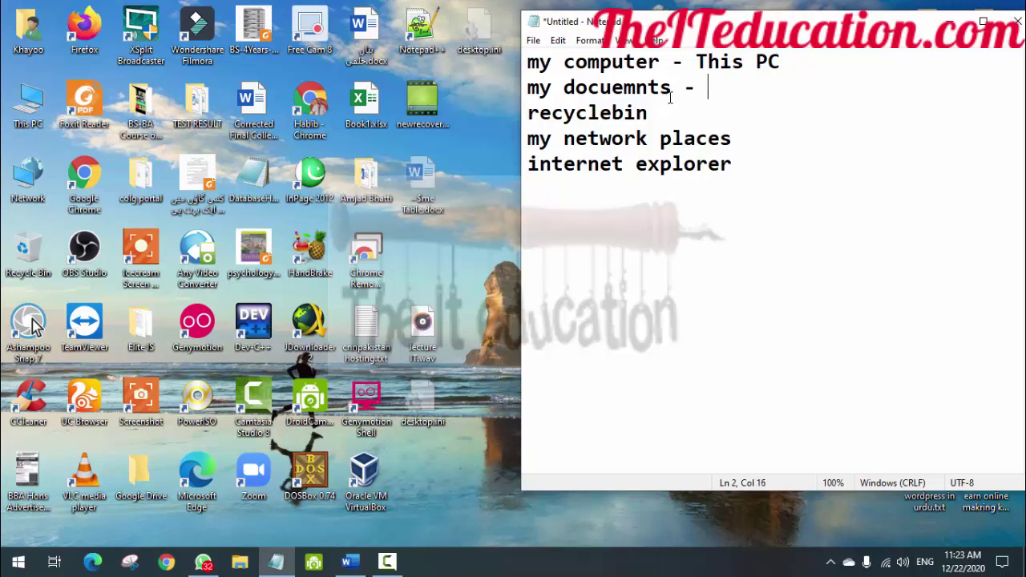
pyautogui.write('USERNAME')
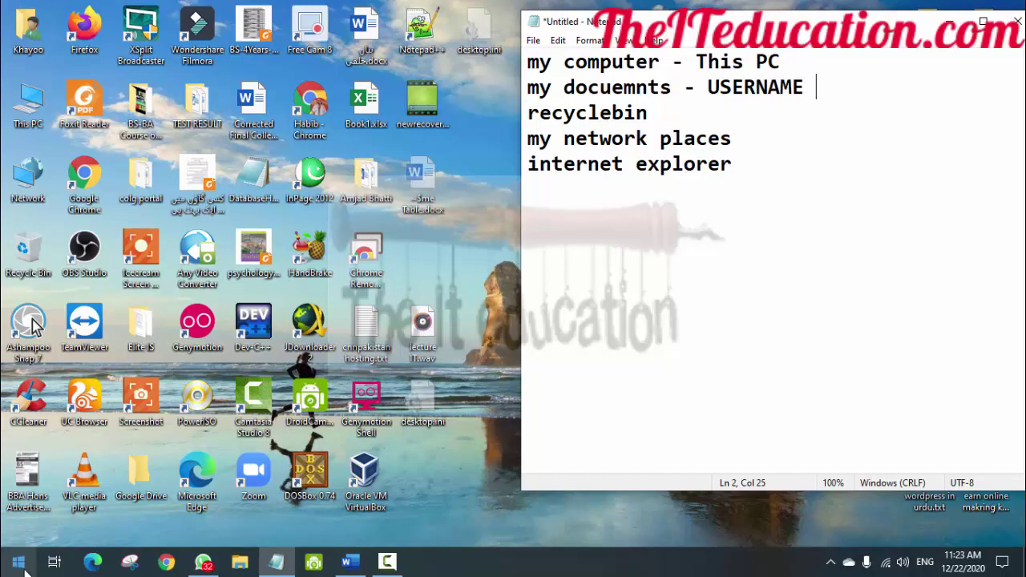
# Step: Turn off the display of hidden items in the user's profile folder and view the Documents folder before closing the window
pyautogui.click(31, 53)
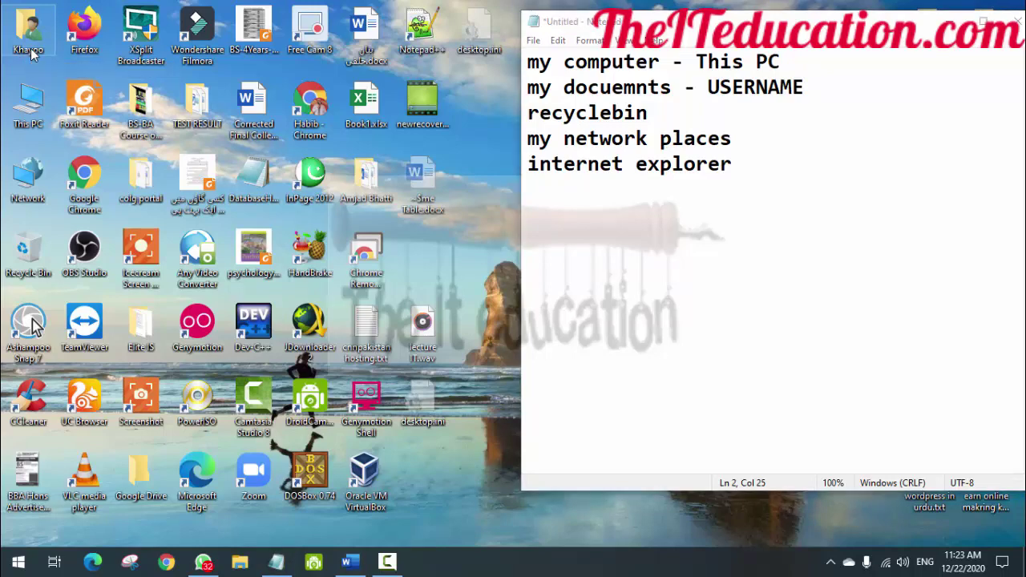
pyautogui.doubleClick(30, 53)
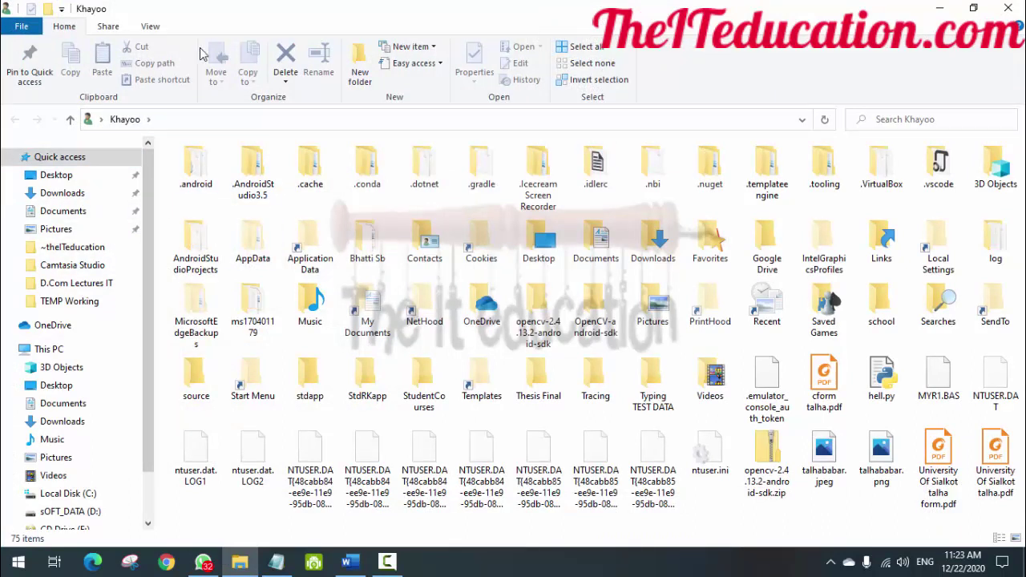
pyautogui.click(151, 26)
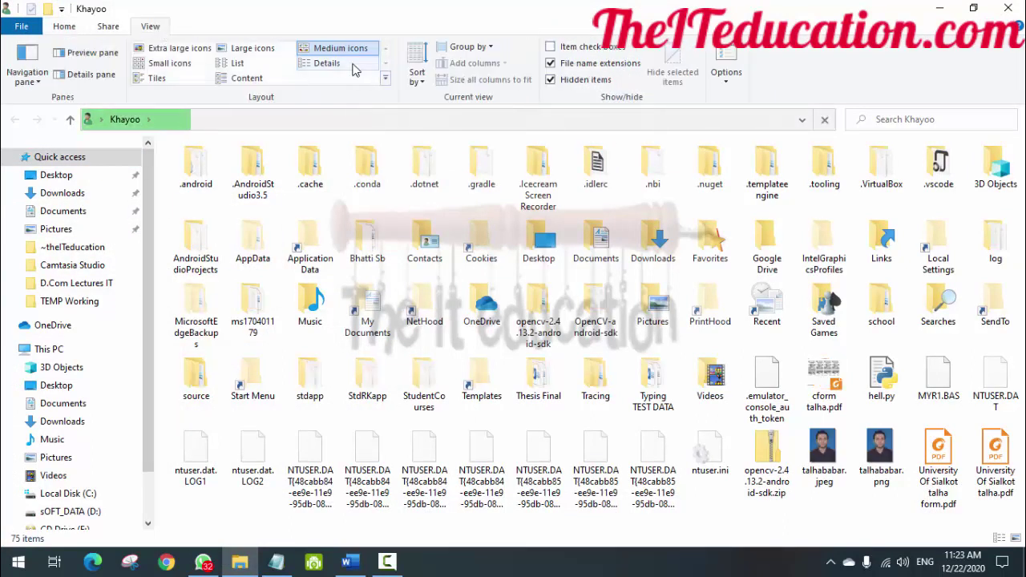
pyautogui.click(550, 80)
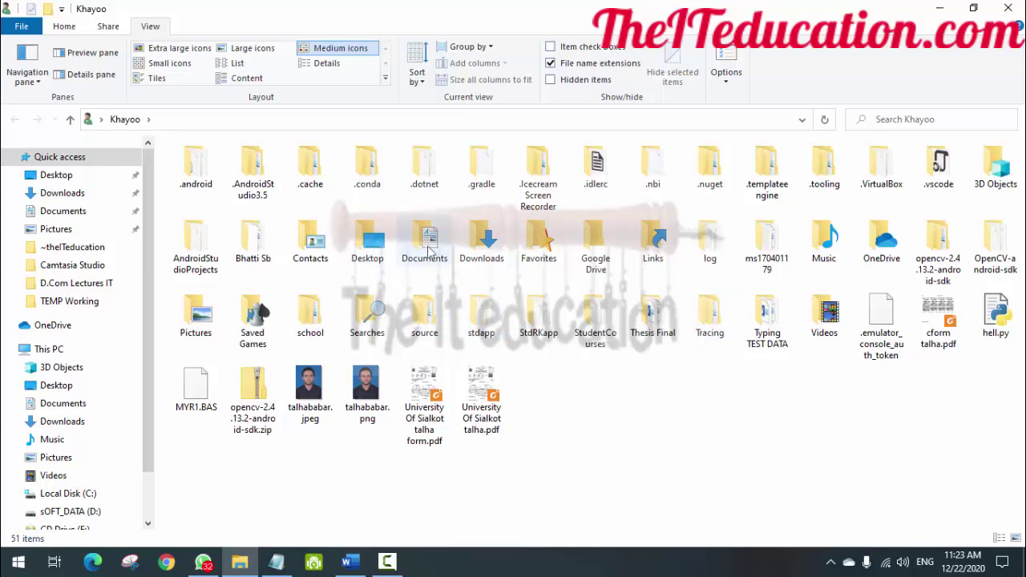
pyautogui.click(63, 211)
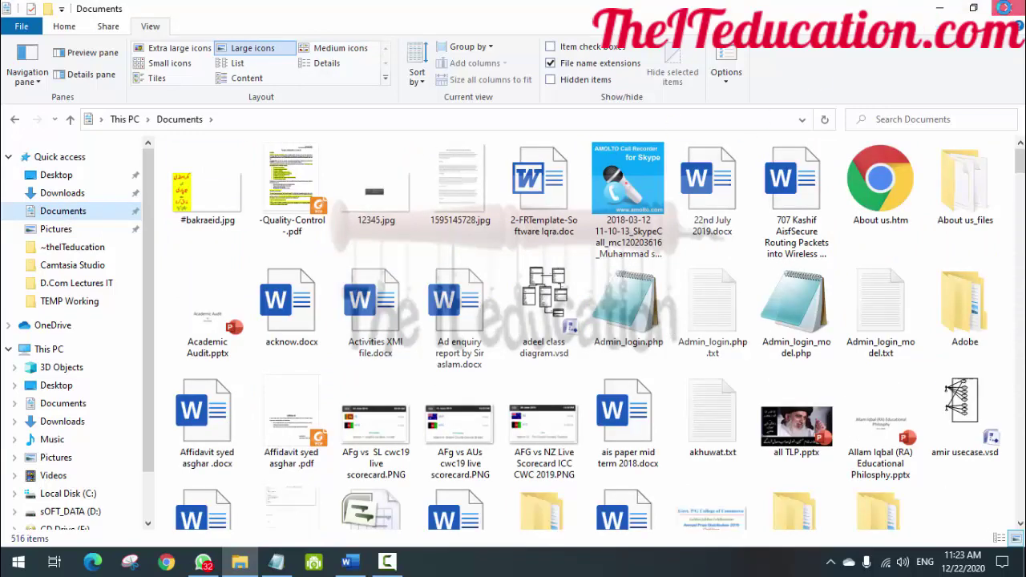
pyautogui.click(1008, 8)
# Step: Append "-- Same" to the "recyclebin" line in Notepad and point out the Recycle Bin on the desktop
pyautogui.click(720, 123)
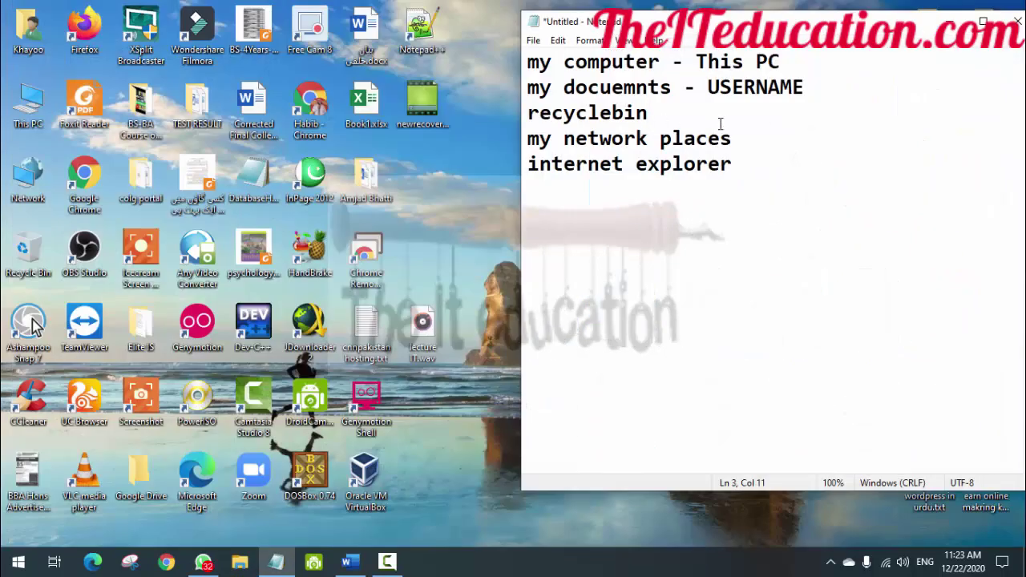
pyautogui.write('-- Same')
pyautogui.click(58, 238)
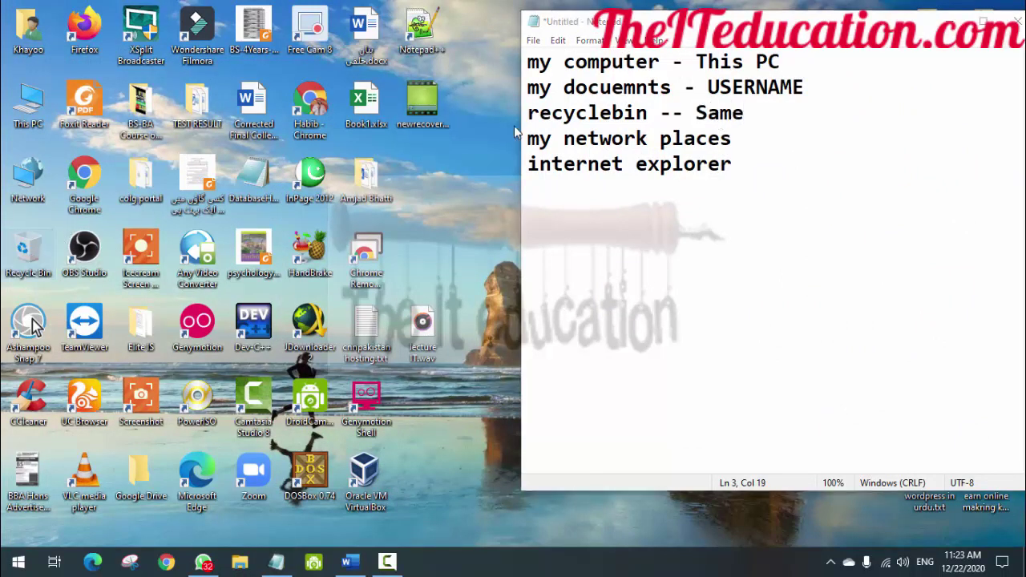
# Step: Append "-- network" to the "my network places" line of the Notepad list
pyautogui.click(739, 134)
pyautogui.write('-- ')
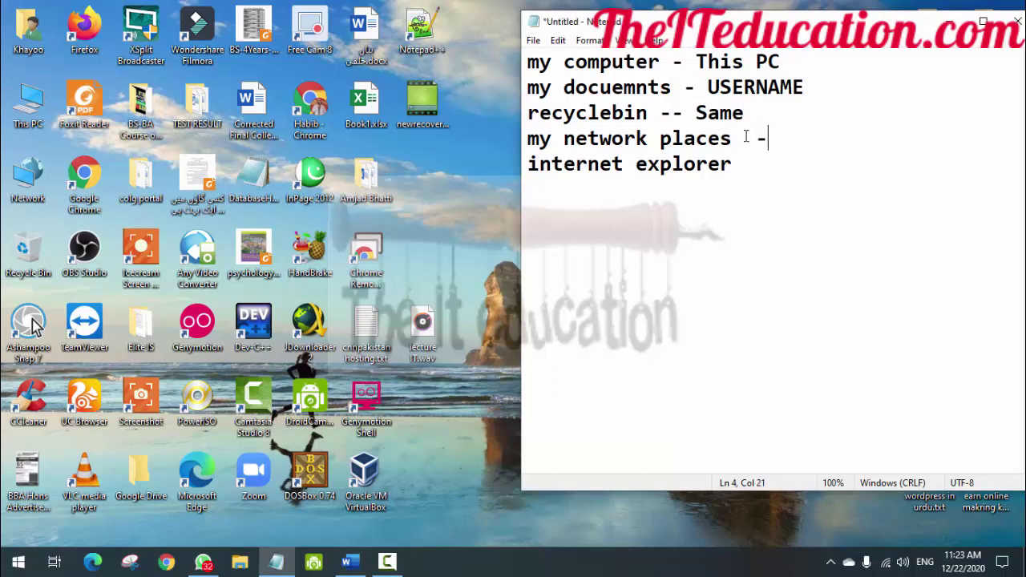
pyautogui.write('MNe')
pyautogui.press('BackSpace')
pyautogui.press('BackSpace')
pyautogui.write('Netwo')
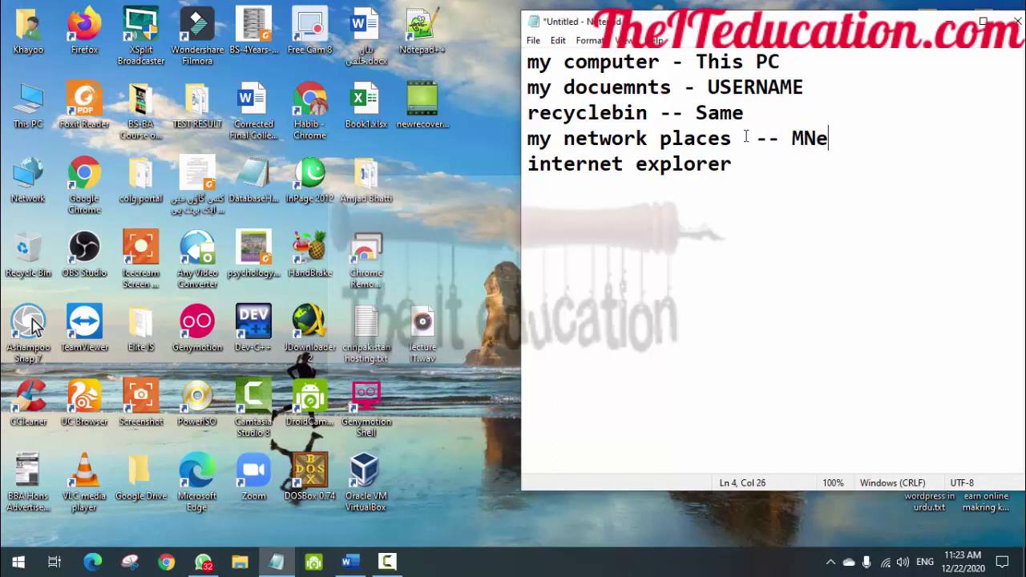
pyautogui.press('BackSpace')
pyautogui.press('BackSpace')
pyautogui.press('BackSpace')
pyautogui.press('BackSpace')
pyautogui.press('BackSpace')
pyautogui.press('BackSpace')
pyautogui.write('network places  ')
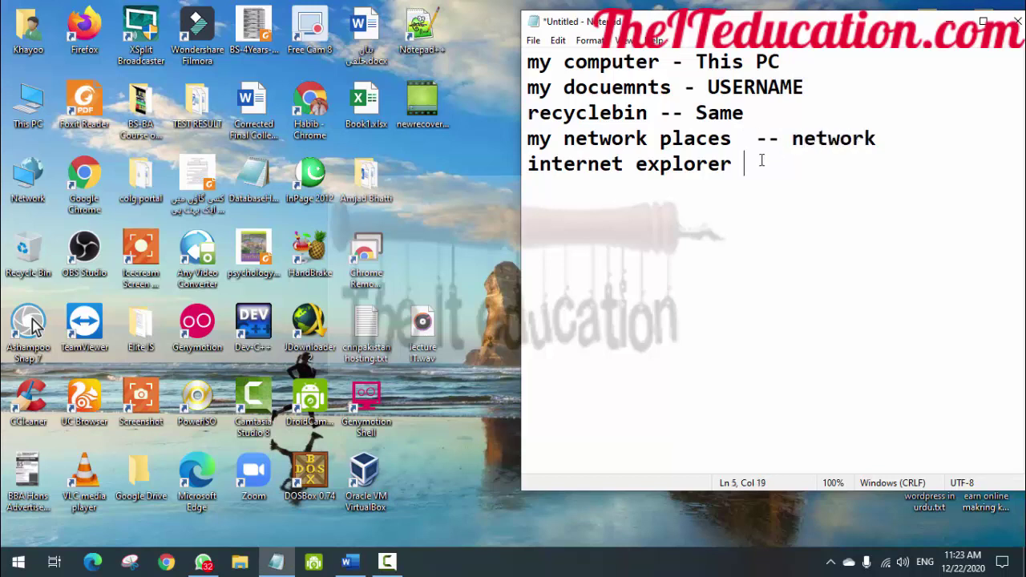
# Step: Append "-- browser" to the "internet explorer" line and point out the Microsoft Edge icon on the desktop
pyautogui.write('--')
pyautogui.click(193, 507)
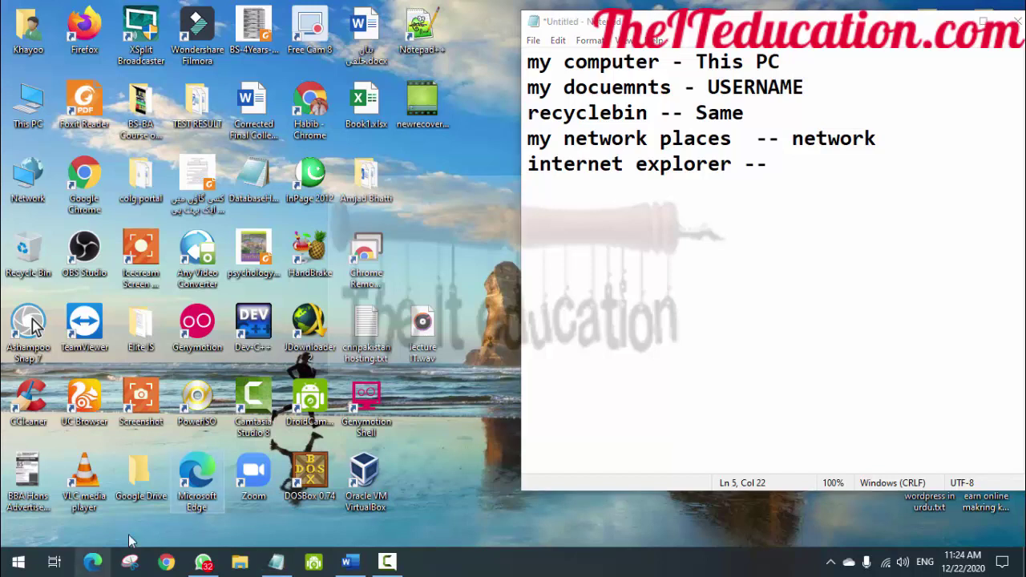
pyautogui.click(777, 173)
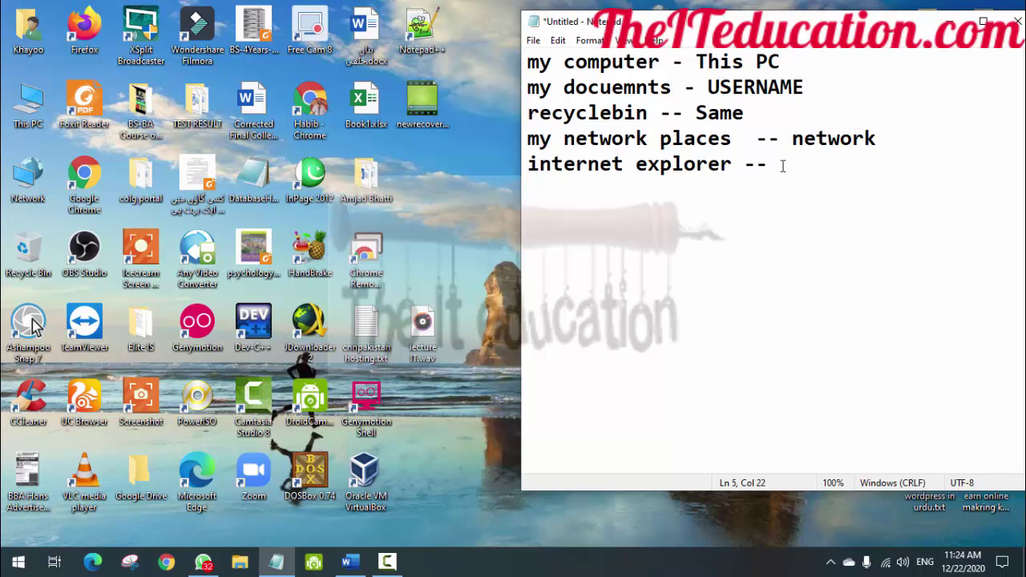
pyautogui.write('brower')
pyautogui.press('BackSpace')
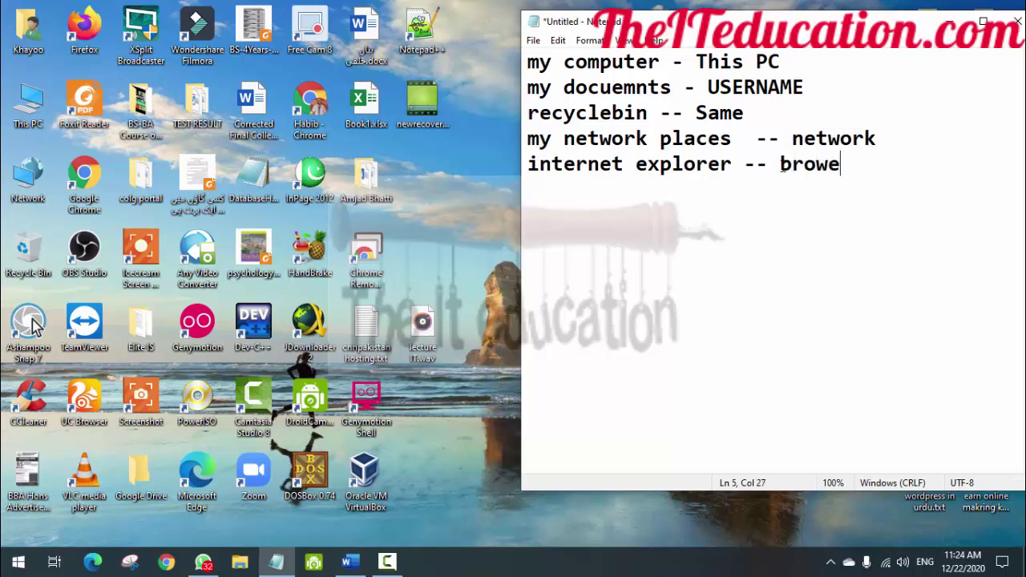
pyautogui.write('sr')
# Step: Switch to WhatsApp, turn off the notification sounds in its settings, and minimize it
pyautogui.click(203, 561)
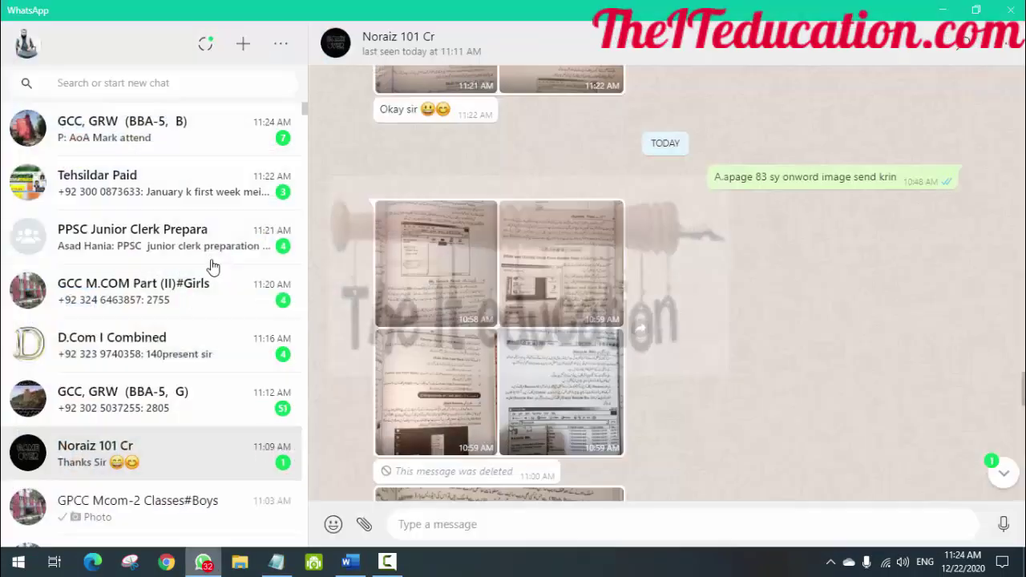
pyautogui.click(281, 44)
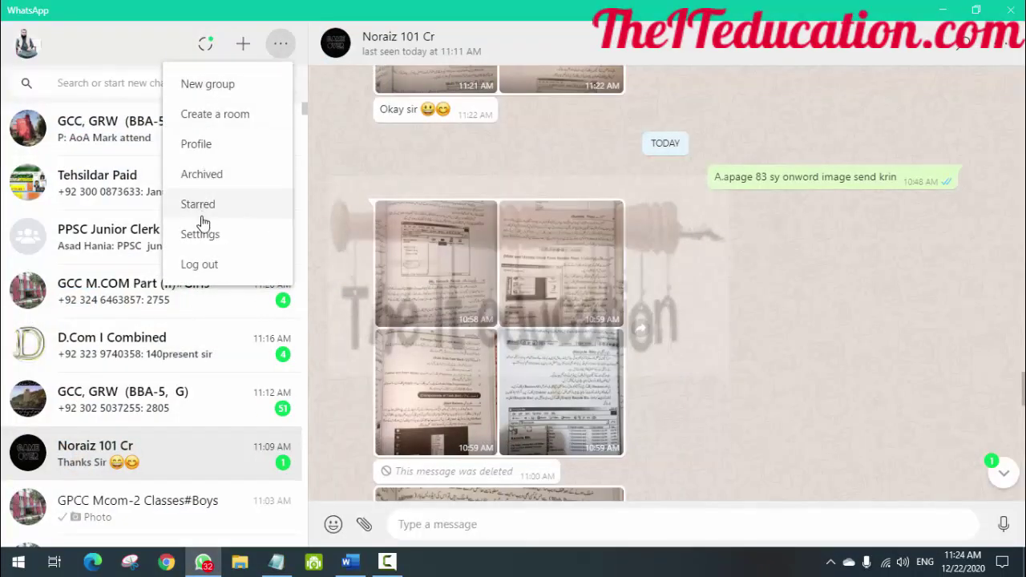
pyautogui.click(200, 233)
pyautogui.click(87, 230)
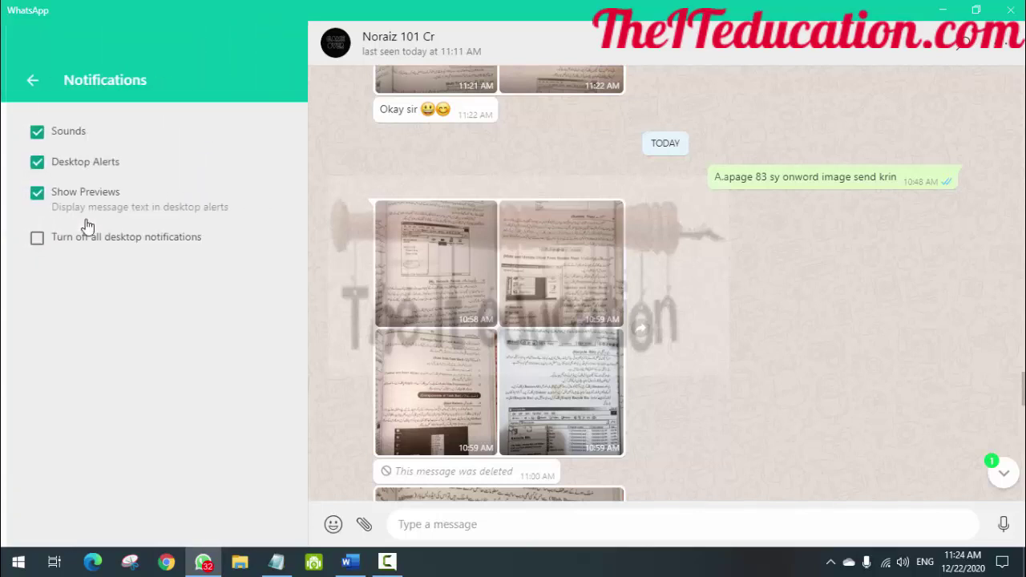
pyautogui.click(58, 131)
pyautogui.click(29, 85)
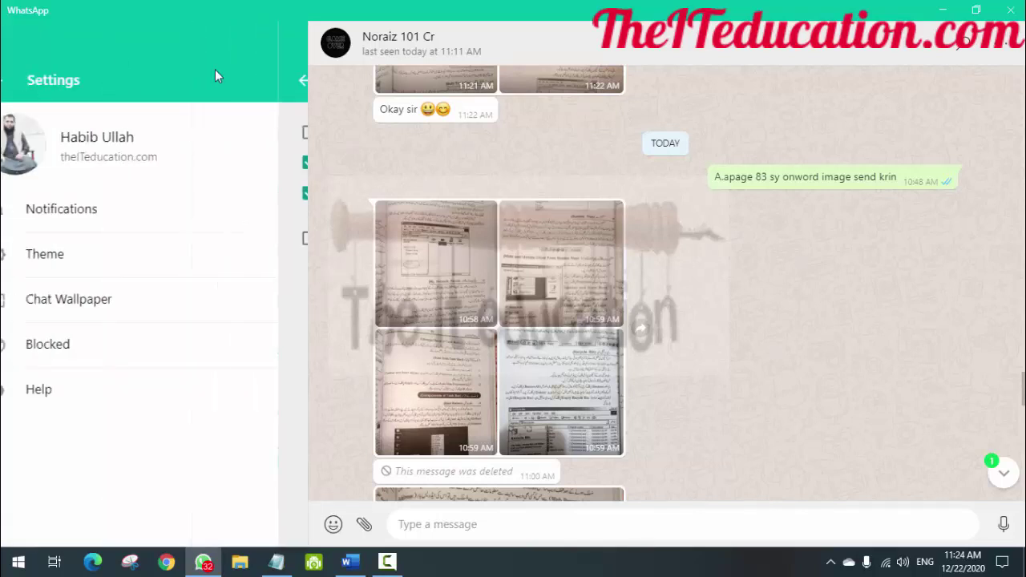
pyautogui.click(958, 11)
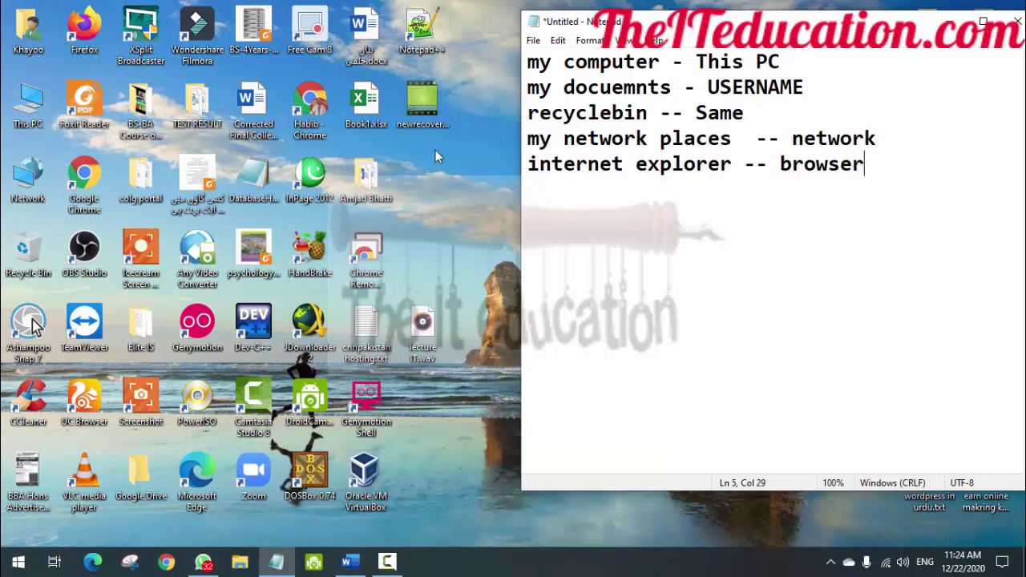
# Step: Open This PC from the desktop to examine its folders and drives, and close the window
pyautogui.click(451, 164)
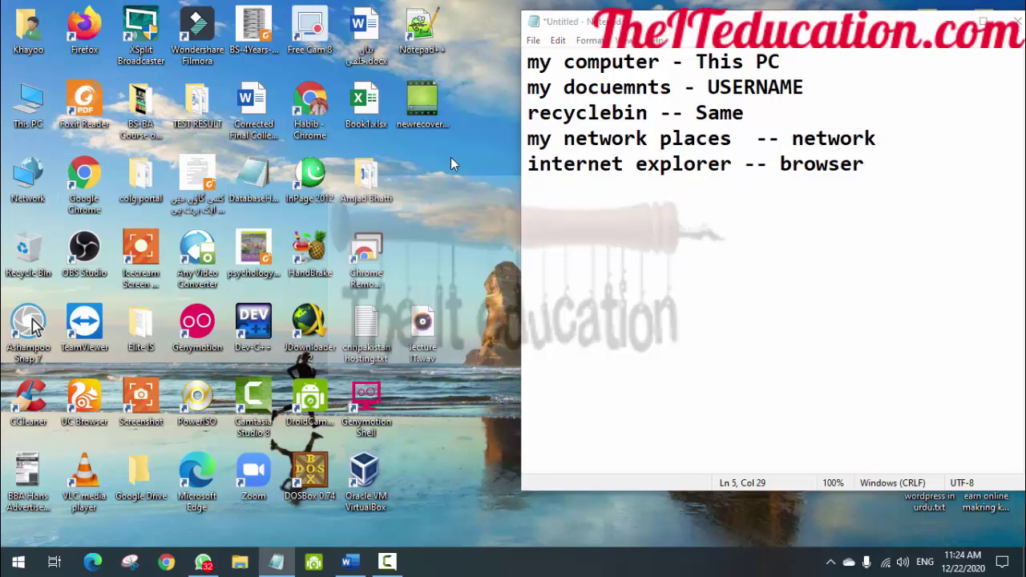
pyautogui.doubleClick(27, 109)
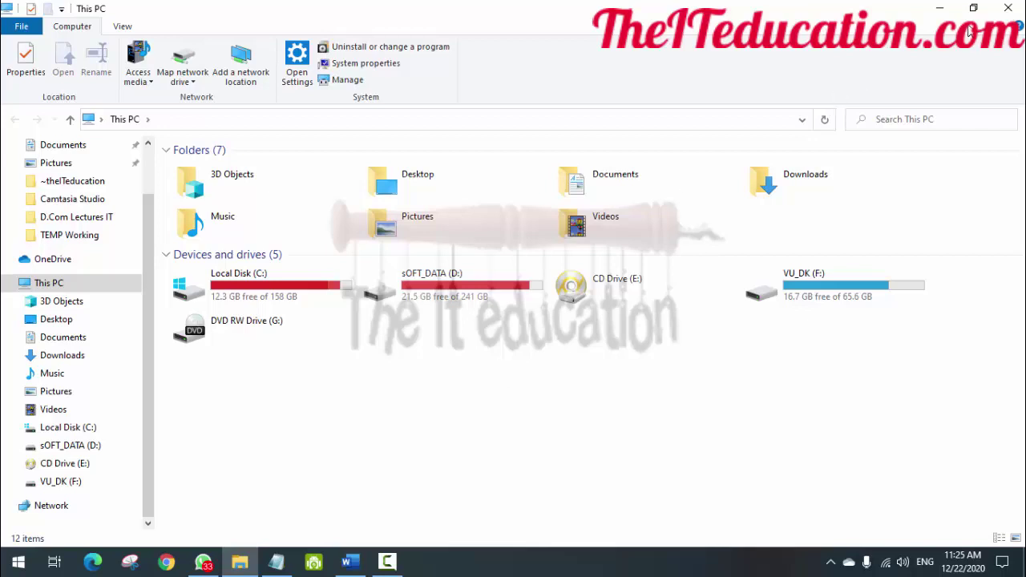
pyautogui.click(1007, 10)
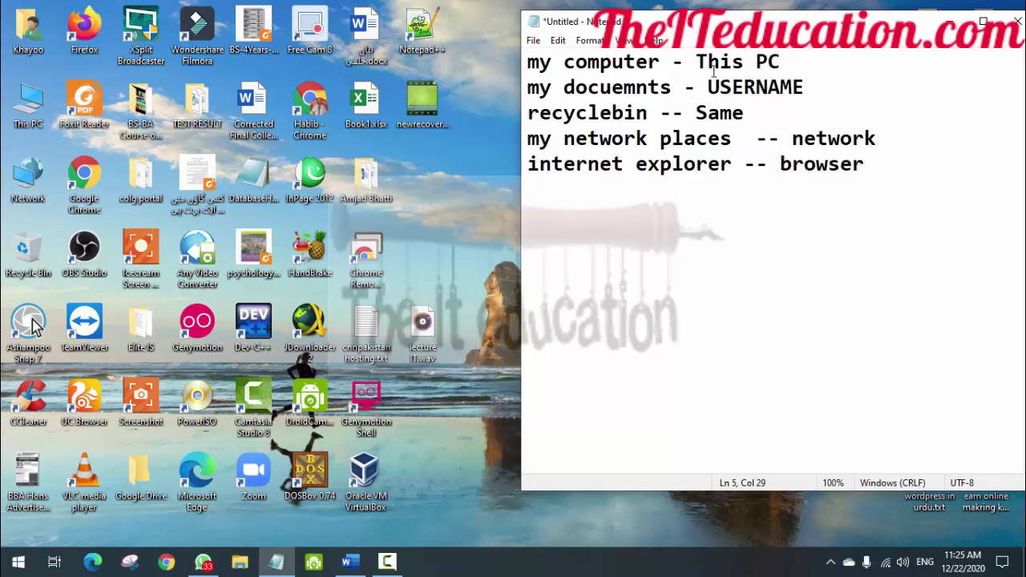
# Step: Reopen This PC from the desktop and display its items as extra large icons
pyautogui.click(22, 110)
pyautogui.doubleClick(23, 110)
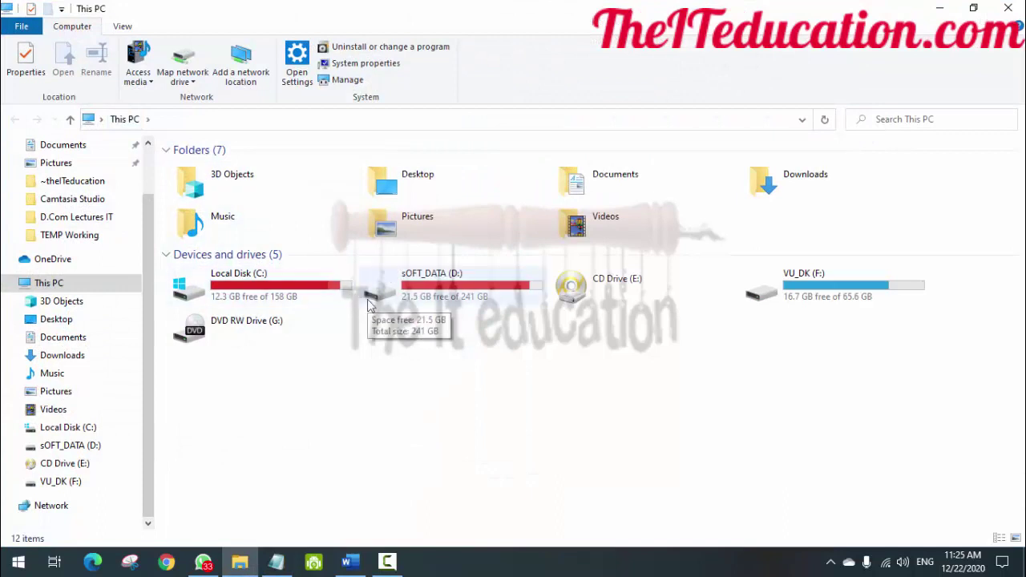
pyautogui.rightClick(440, 345)
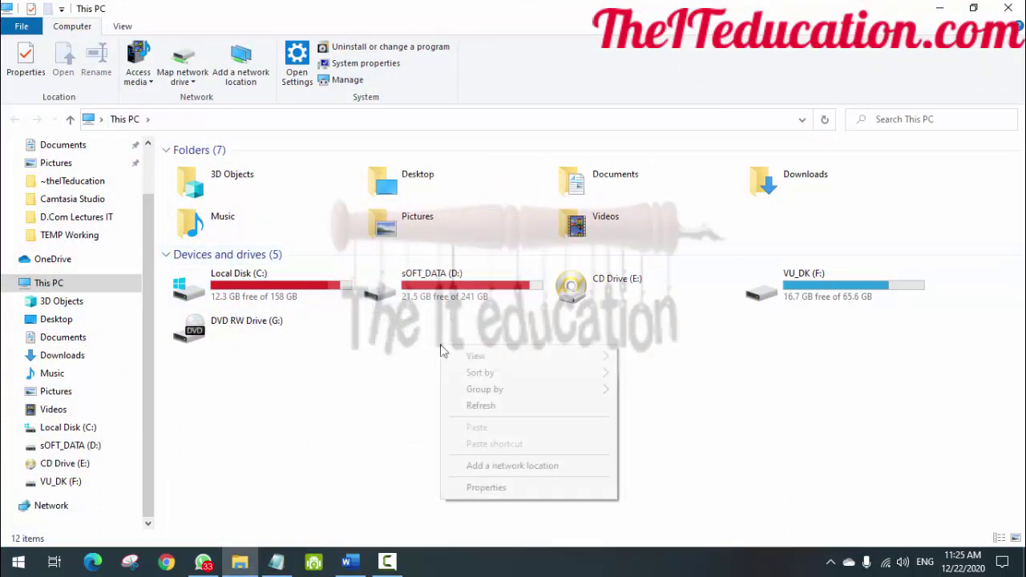
pyautogui.moveTo(513, 354)
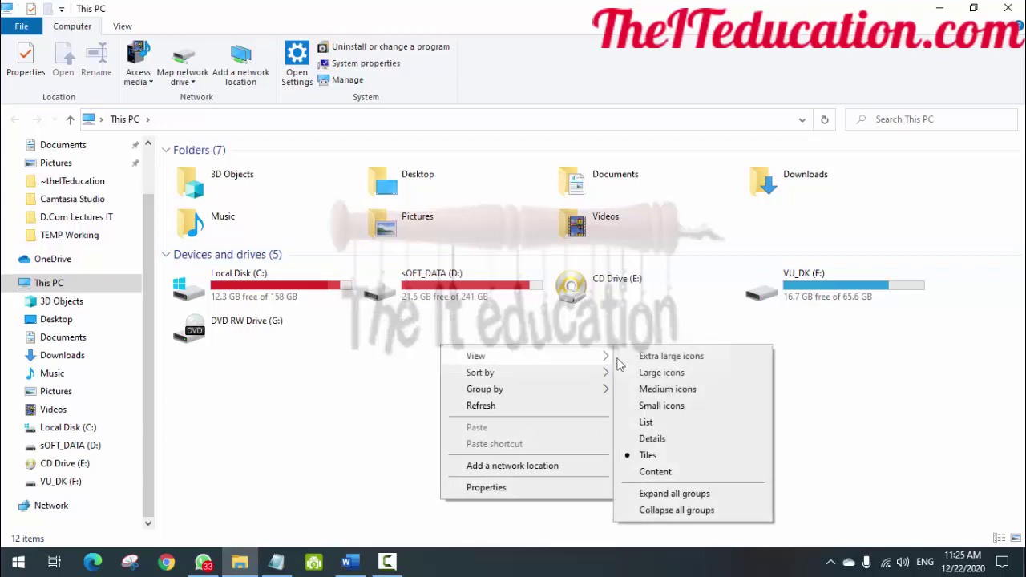
pyautogui.click(645, 359)
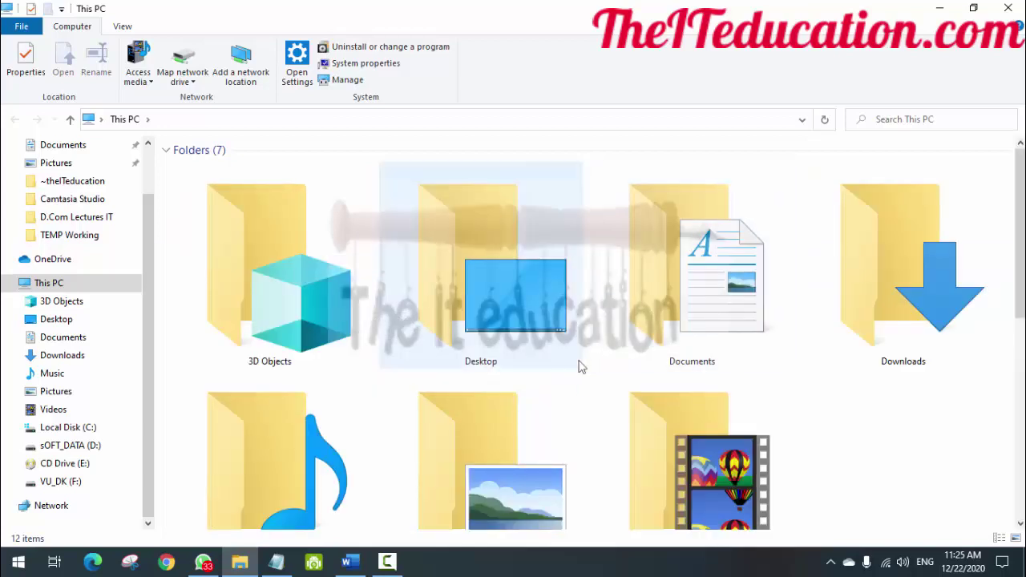
# Step: Display the items in This PC as large icons and then in the Details view
pyautogui.rightClick(579, 362)
pyautogui.moveTo(672, 385)
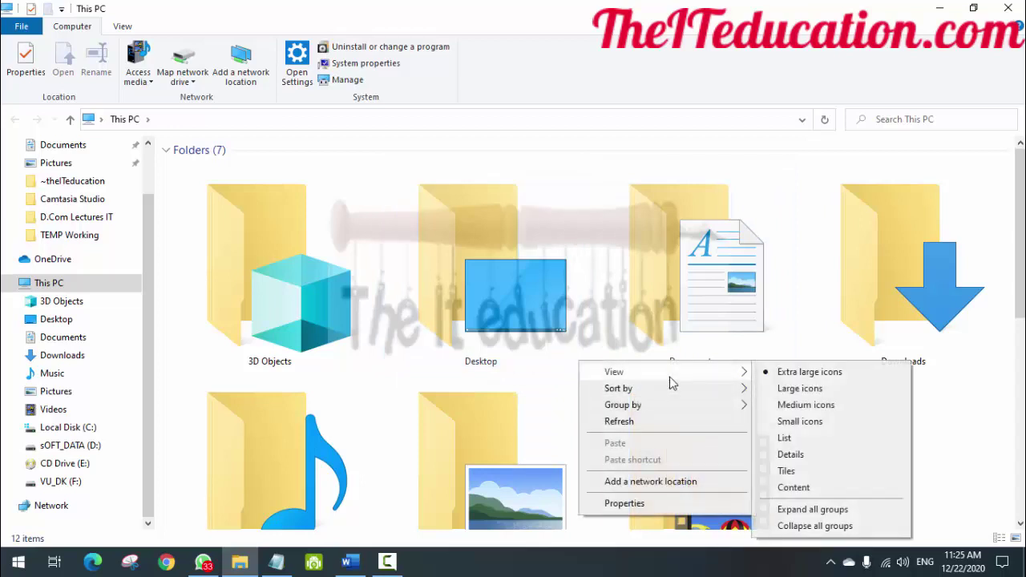
pyautogui.click(785, 389)
pyautogui.rightClick(642, 328)
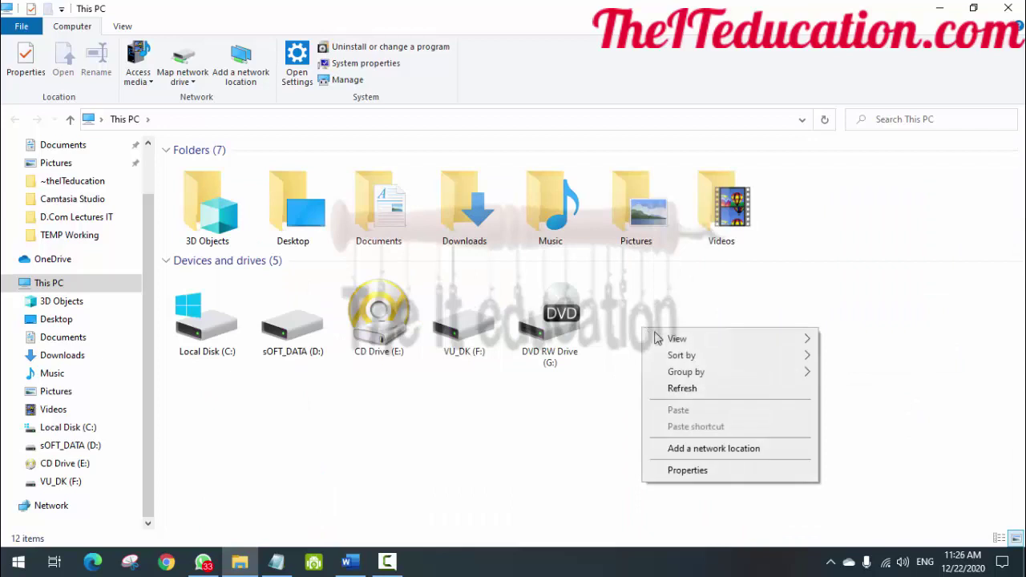
pyautogui.moveTo(747, 343)
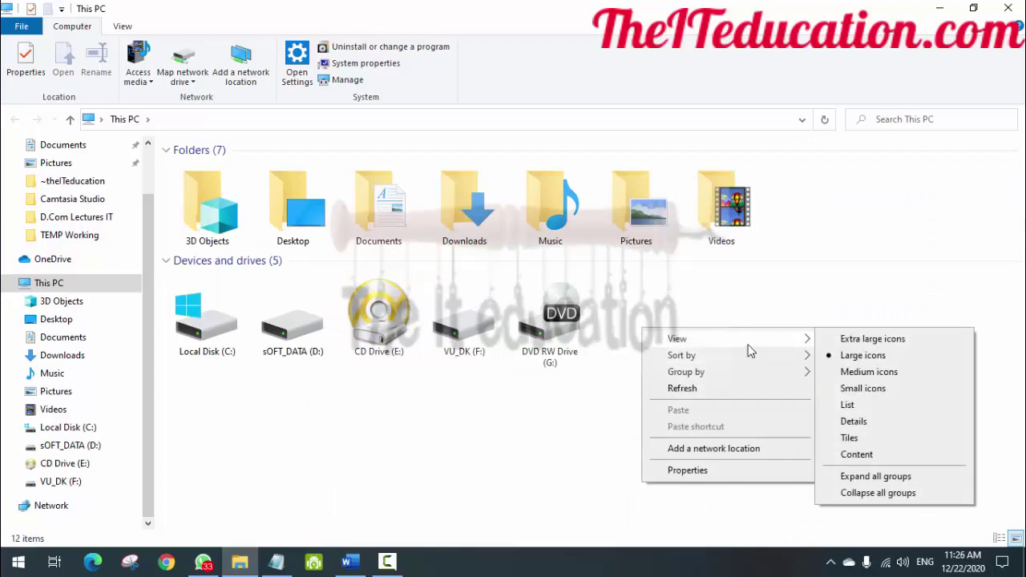
pyautogui.click(848, 422)
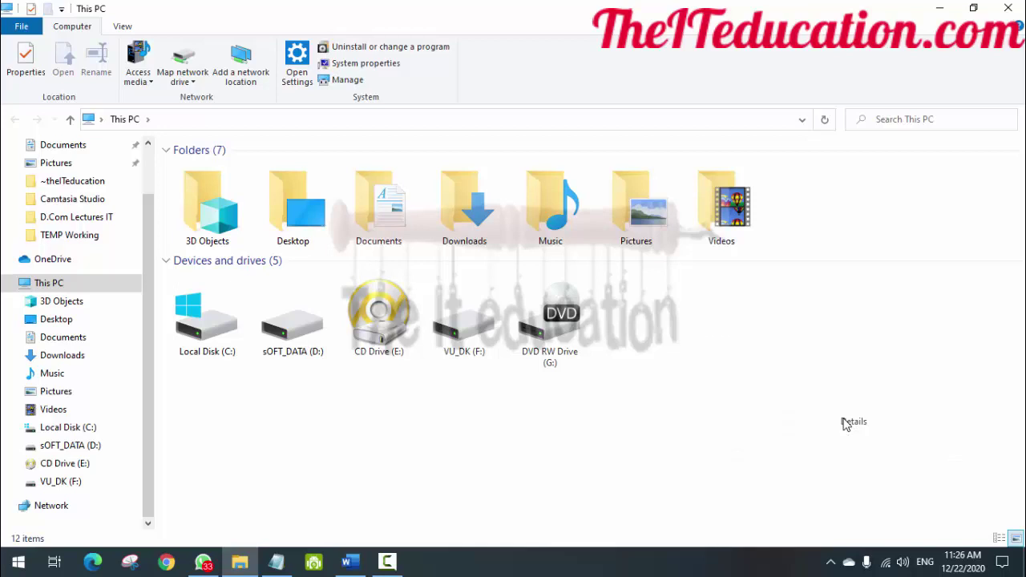
# Step: Show the items in This PC in the List view and then in the Tiles view
pyautogui.rightClick(759, 245)
pyautogui.moveTo(824, 264)
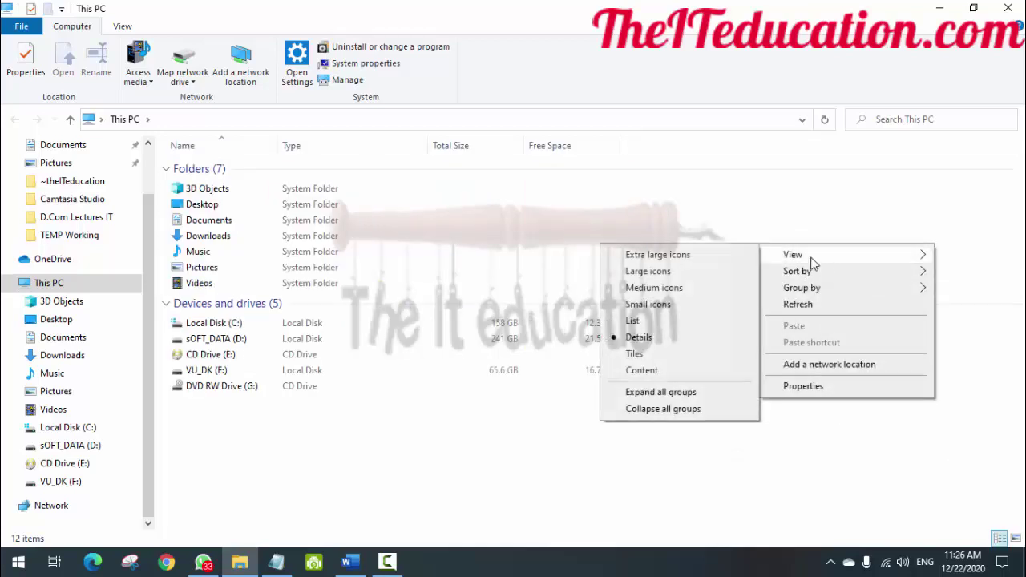
pyautogui.click(666, 321)
pyautogui.rightClick(671, 281)
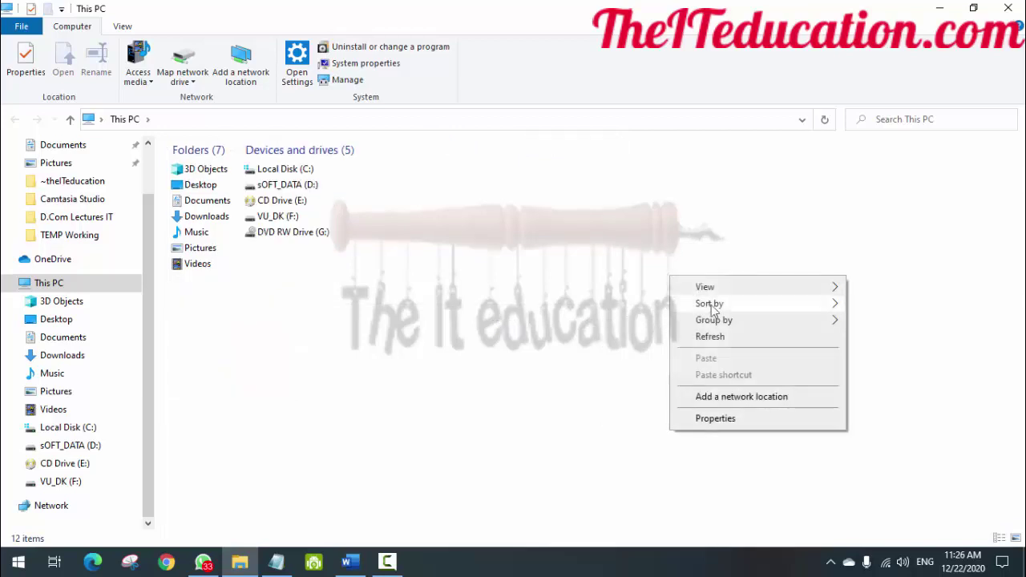
pyautogui.moveTo(731, 292)
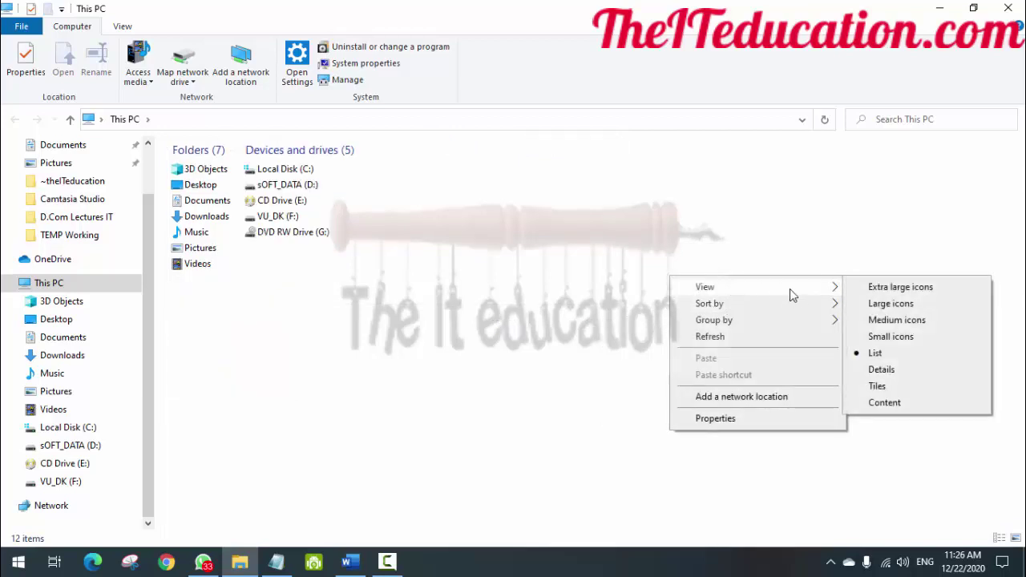
pyautogui.moveTo(833, 304)
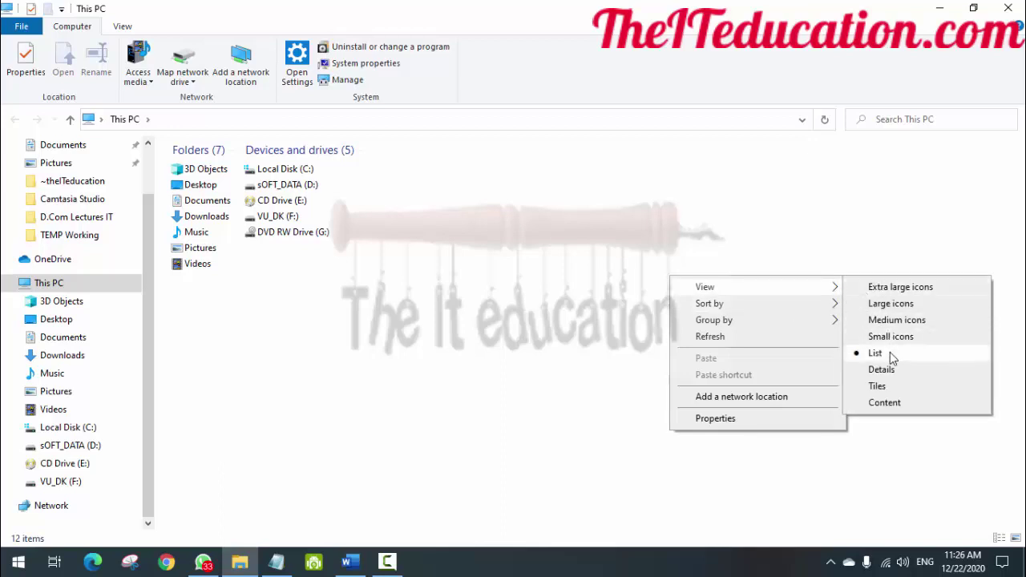
pyautogui.click(880, 387)
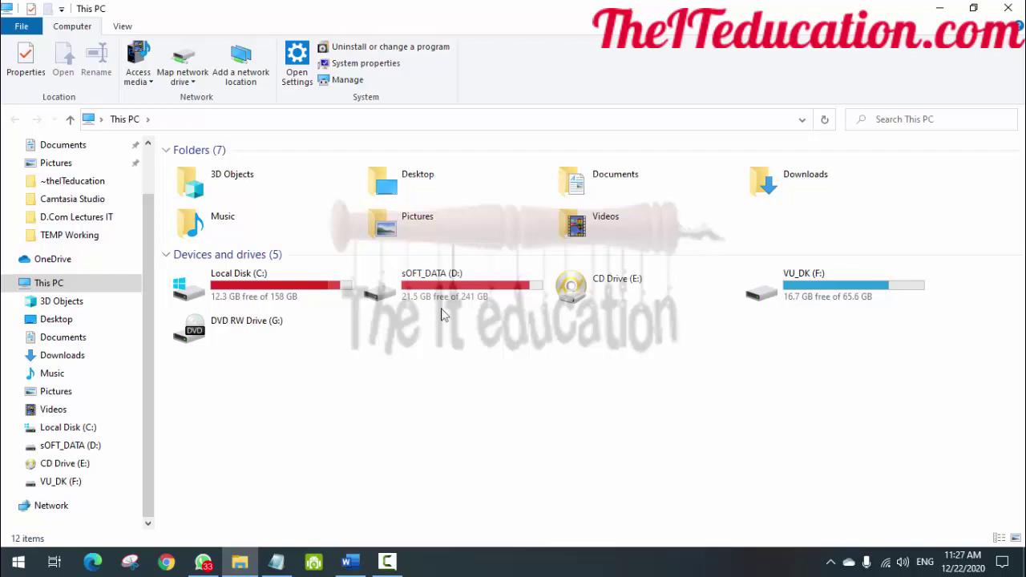
# Step: Open the VU_DK (F:) drive to view its contents and close the window
pyautogui.doubleClick(758, 282)
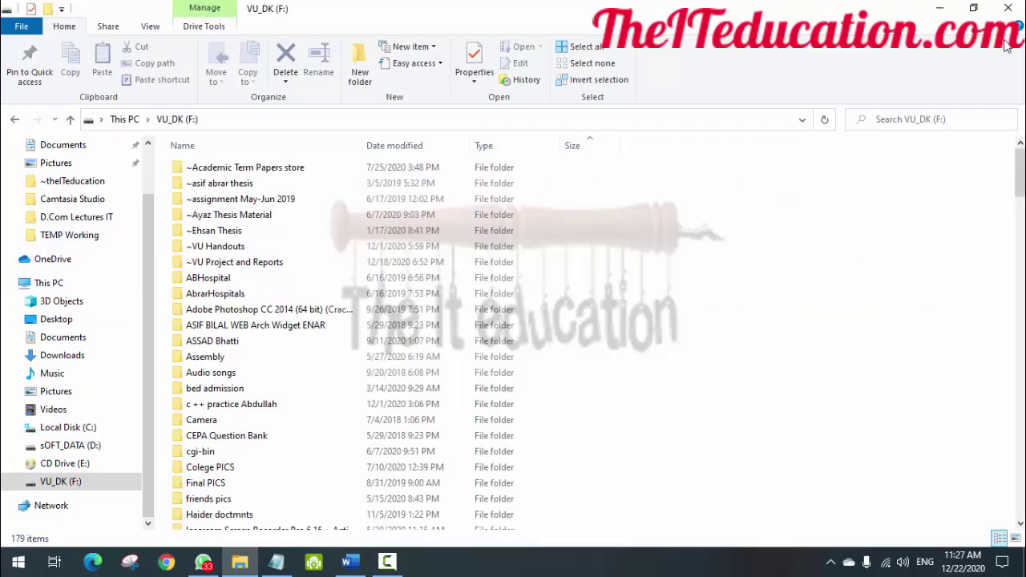
pyautogui.click(1008, 8)
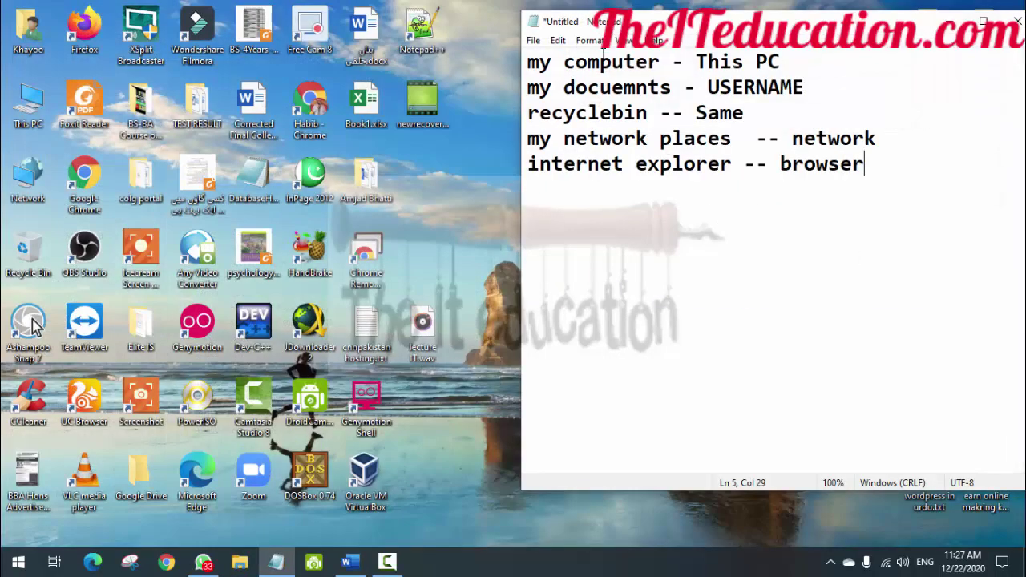
# Step: Highlight the word "docuemnts" in the second line of the Notepad list
pyautogui.click(601, 87)
pyautogui.doubleClick(602, 86)
pyautogui.click(552, 101)
pyautogui.doubleClick(552, 101)
pyautogui.click(597, 87)
pyautogui.doubleClick(597, 87)
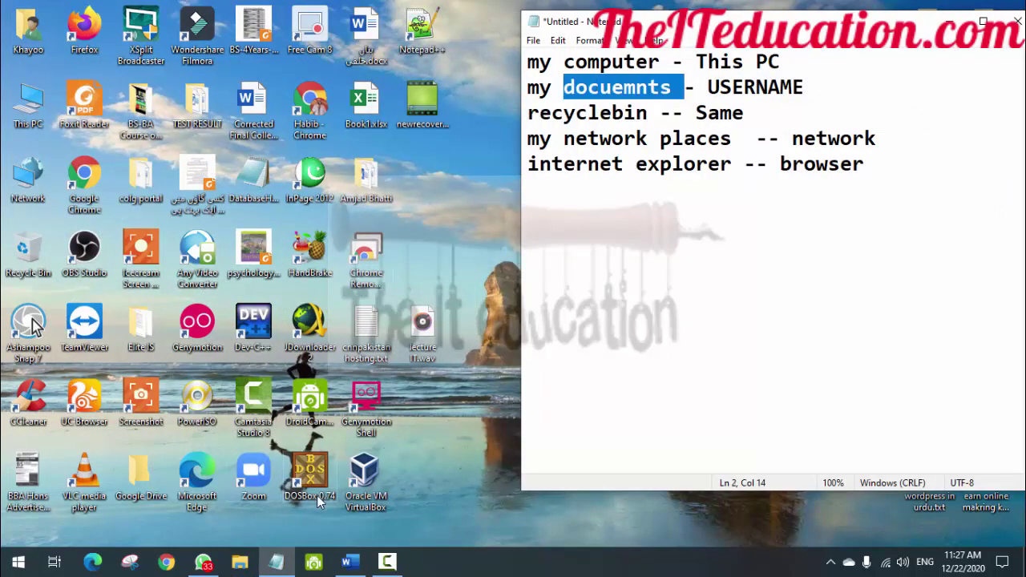
pyautogui.click(351, 564)
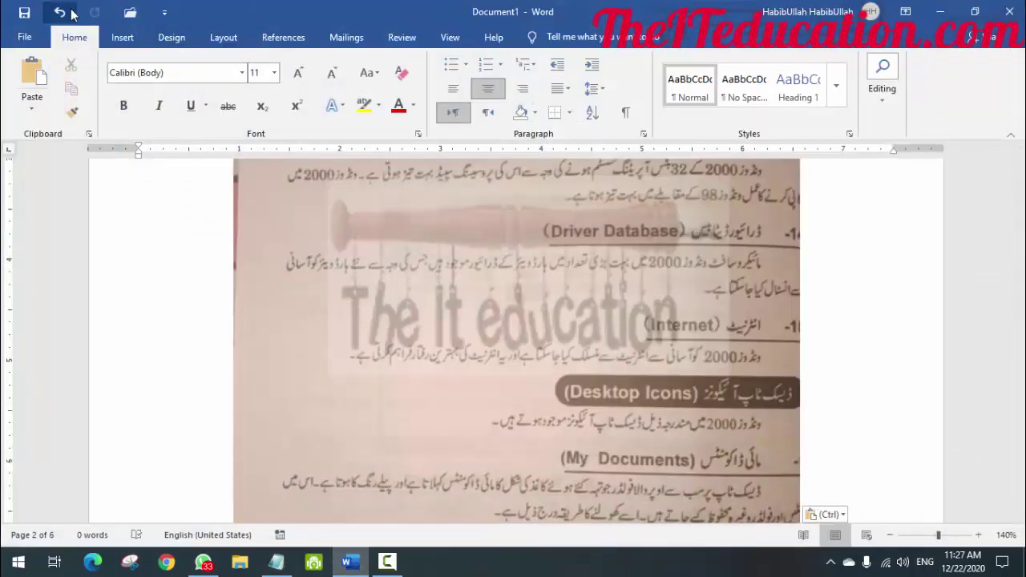
pyautogui.click(31, 18)
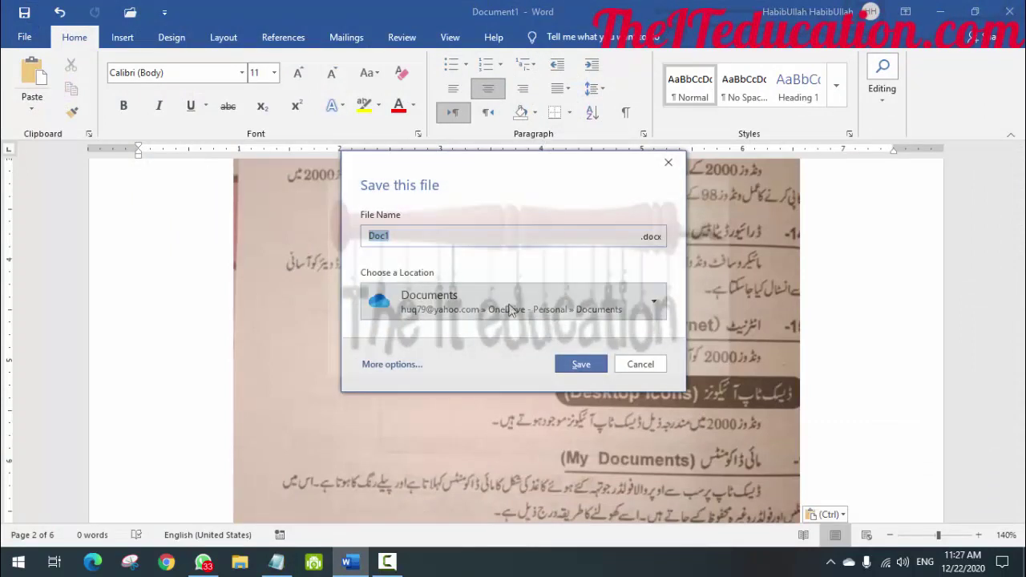
pyautogui.click(640, 366)
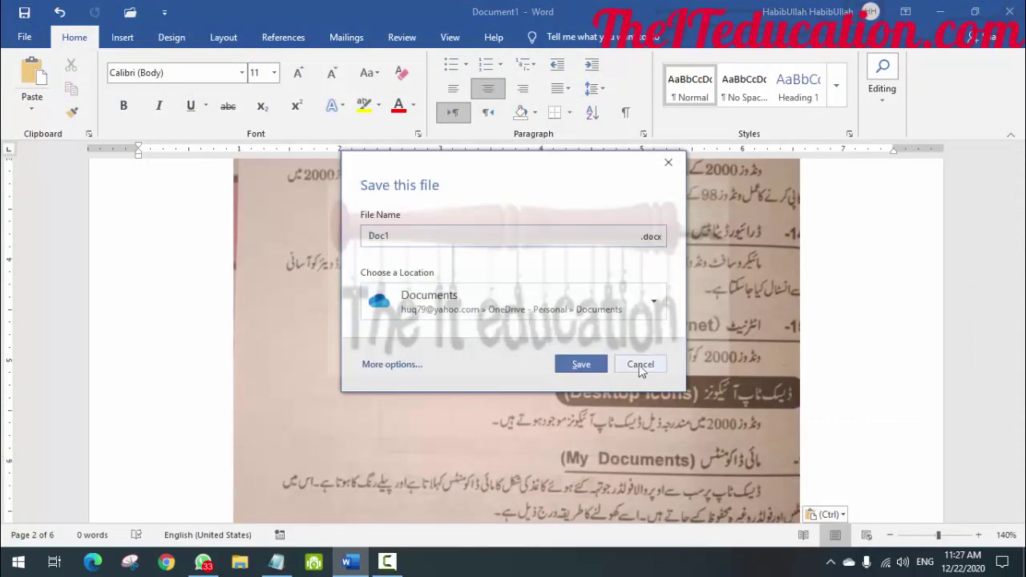
# Step: Search Windows for "mspaint" and open Paint with a blank canvas
pyautogui.click(20, 568)
pyautogui.write('ms')
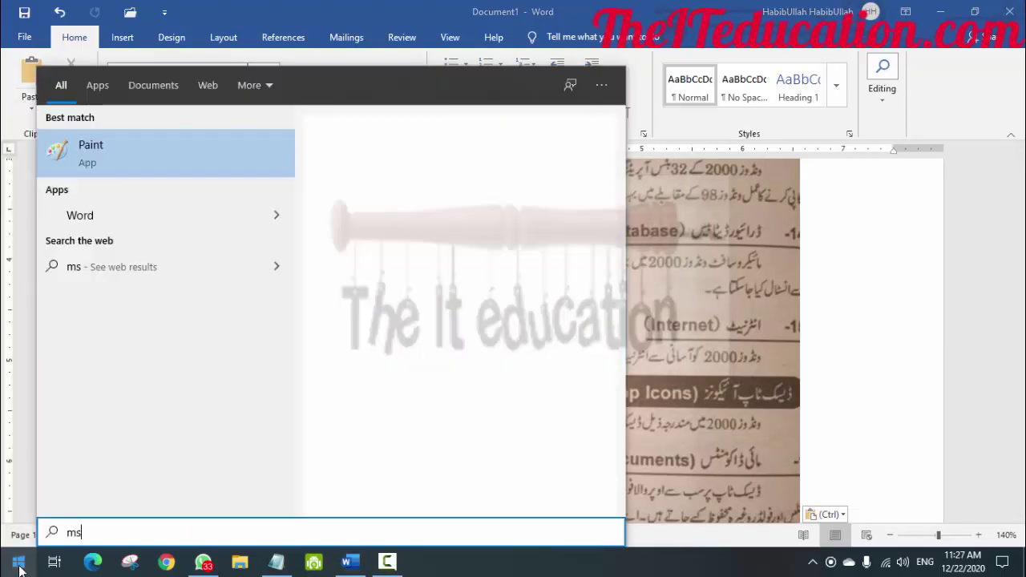
pyautogui.write('paint')
pyautogui.press('Return')
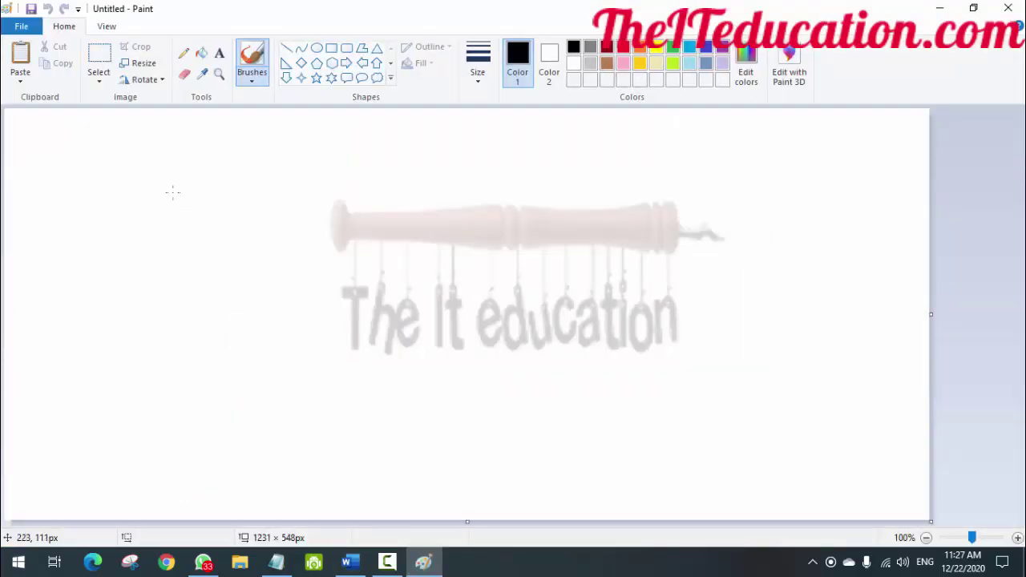
# Step: Draw a freehand zigzag stroke on the Paint canvas, start saving it, and browse to the Documents folder
pyautogui.moveTo(170, 183)
pyautogui.mouseDown()
pyautogui.moveTo(280, 265)
pyautogui.moveTo(367, 292)
pyautogui.moveTo(364, 309)
pyautogui.mouseUp()
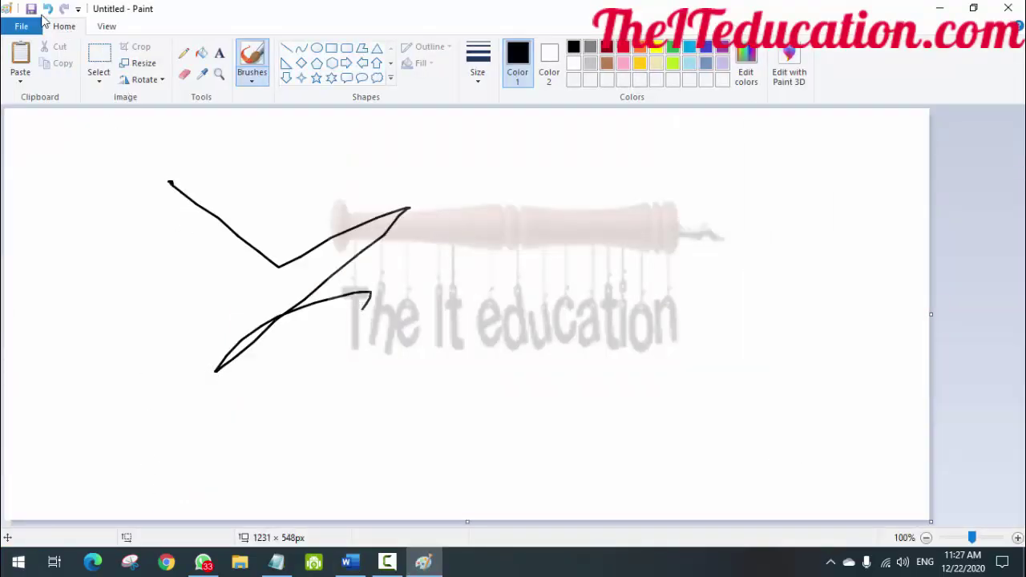
pyautogui.click(32, 9)
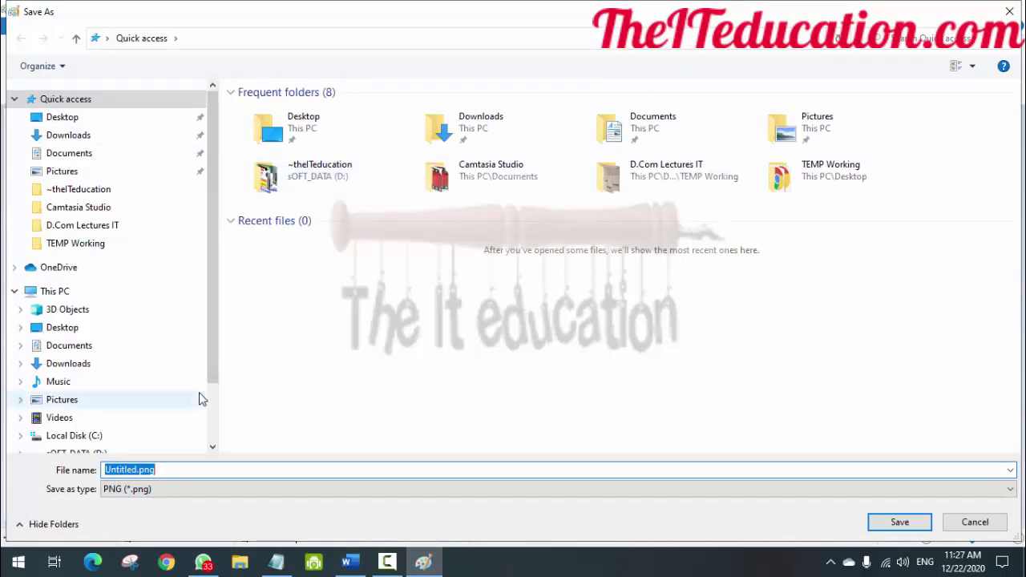
pyautogui.click(640, 142)
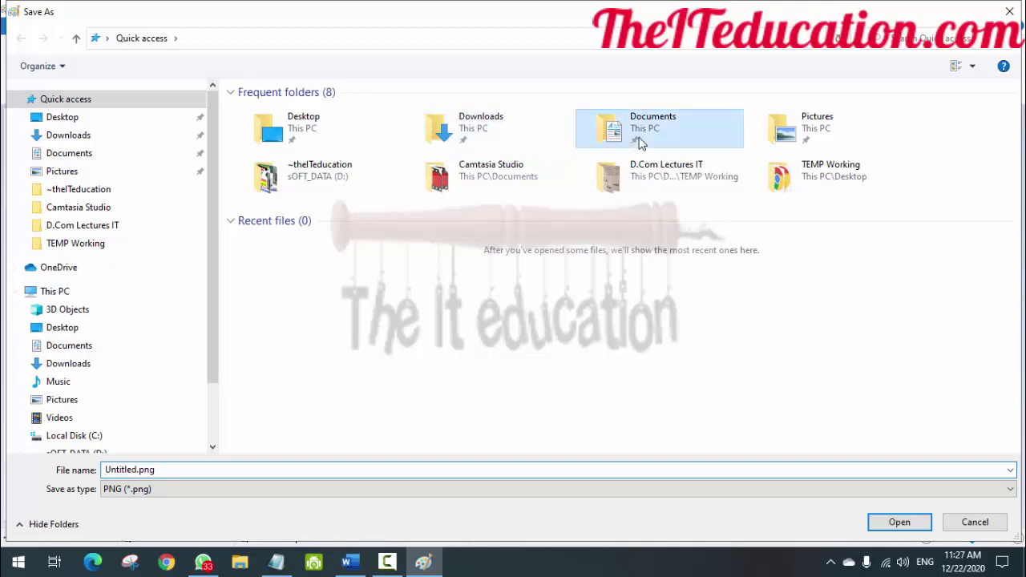
pyautogui.doubleClick(641, 142)
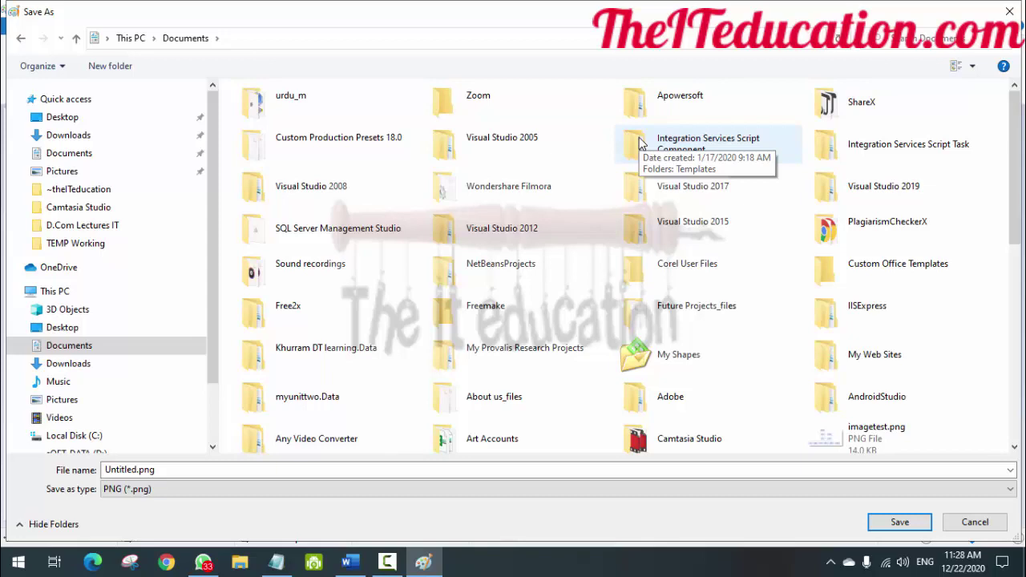
# Step: Cancel the save and close Paint without saving the drawing
pyautogui.click(1008, 13)
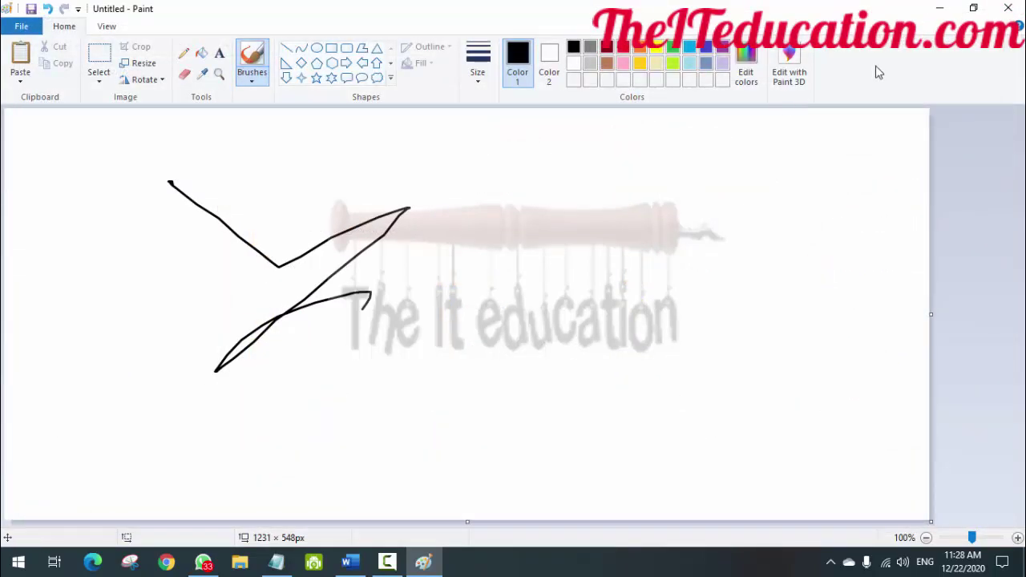
pyautogui.click(1007, 8)
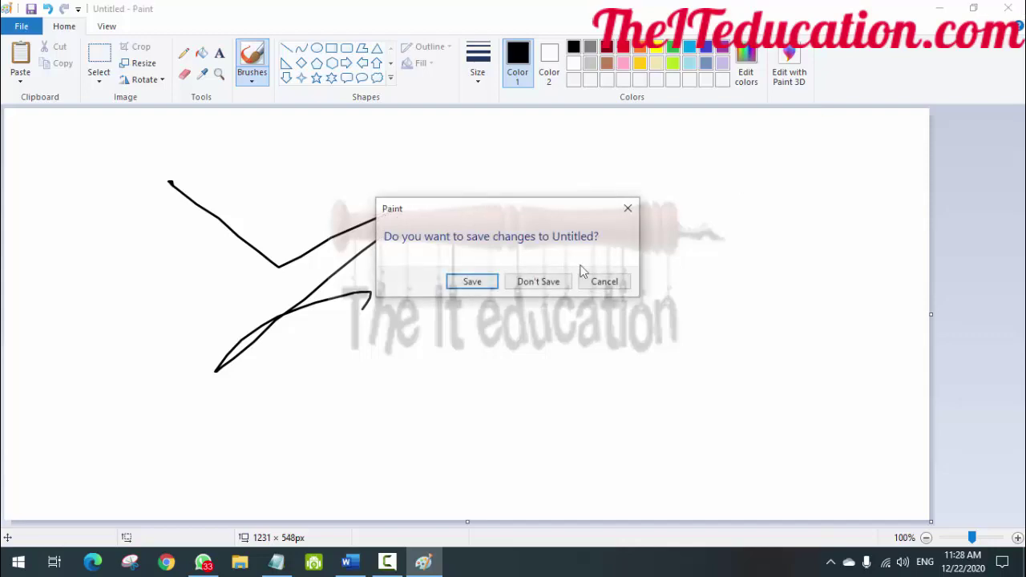
pyautogui.click(563, 281)
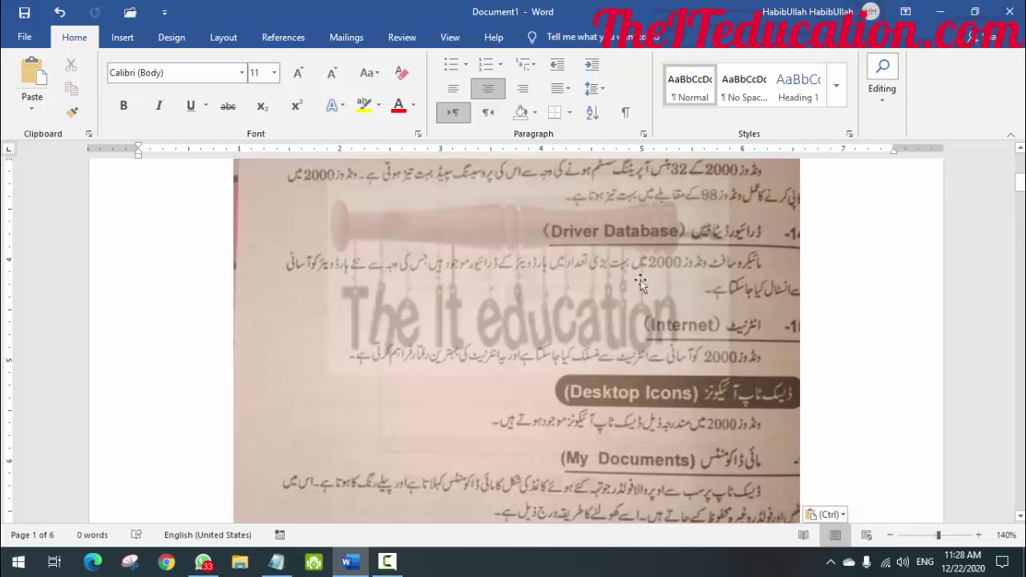
# Step: Read the Desktop Icons and My Documents sections of the Word document, and minimize Word
pyautogui.click(1020, 515)
pyautogui.moveTo(1020, 515); pyautogui.dragTo(1020, 515)
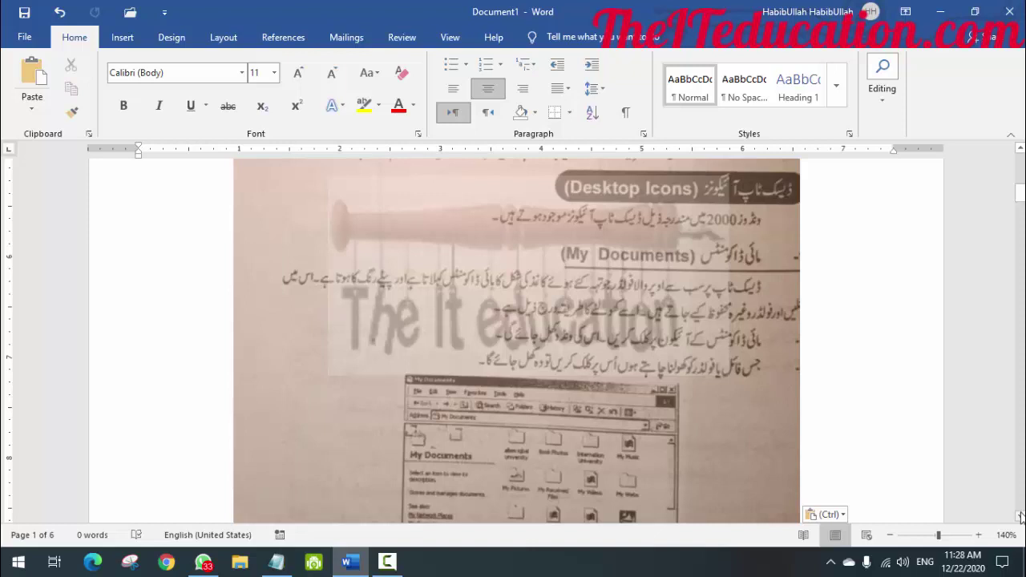
pyautogui.moveTo(1020, 515); pyautogui.dragTo(1019, 515)
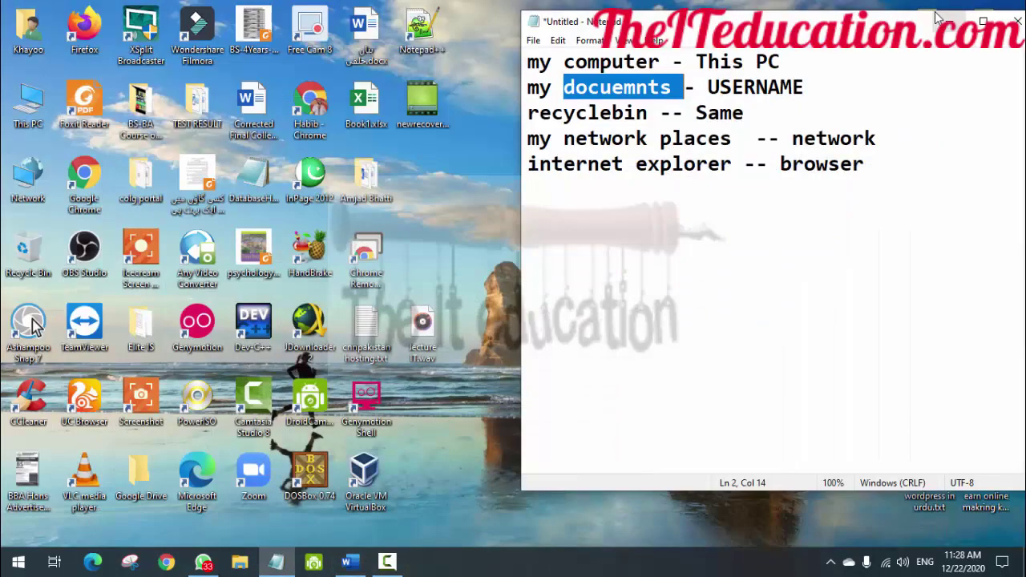
pyautogui.click(940, 11)
# Step: Open the user's personal folder from the desktop and open the Documents folder inside it
pyautogui.doubleClick(28, 31)
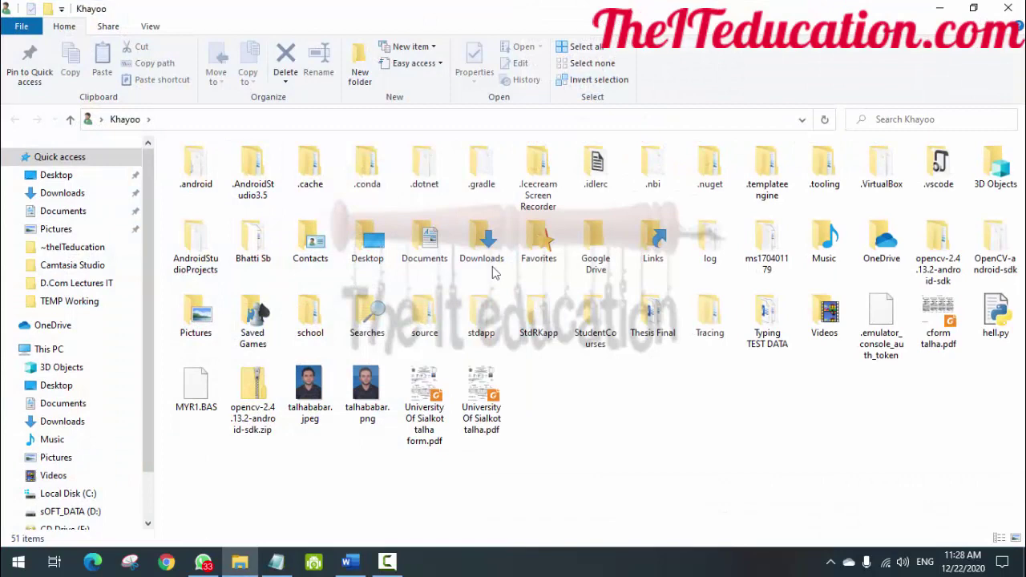
pyautogui.click(489, 261)
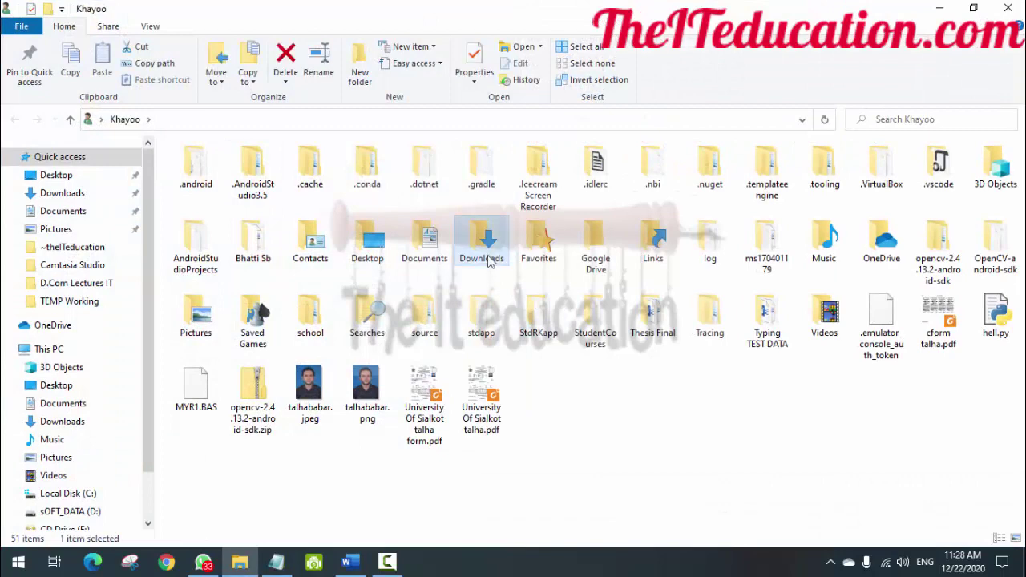
pyautogui.click(427, 258)
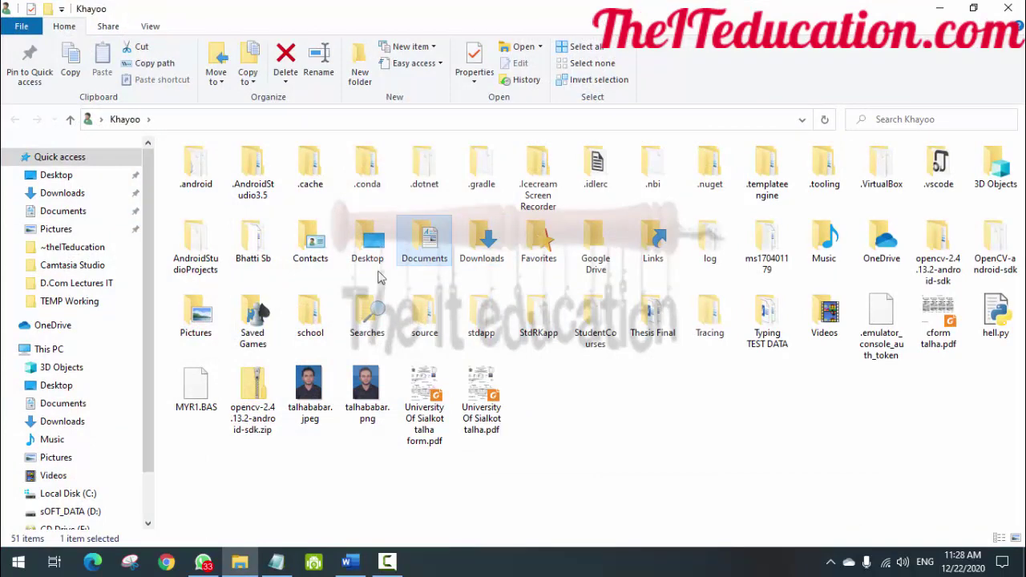
pyautogui.doubleClick(417, 266)
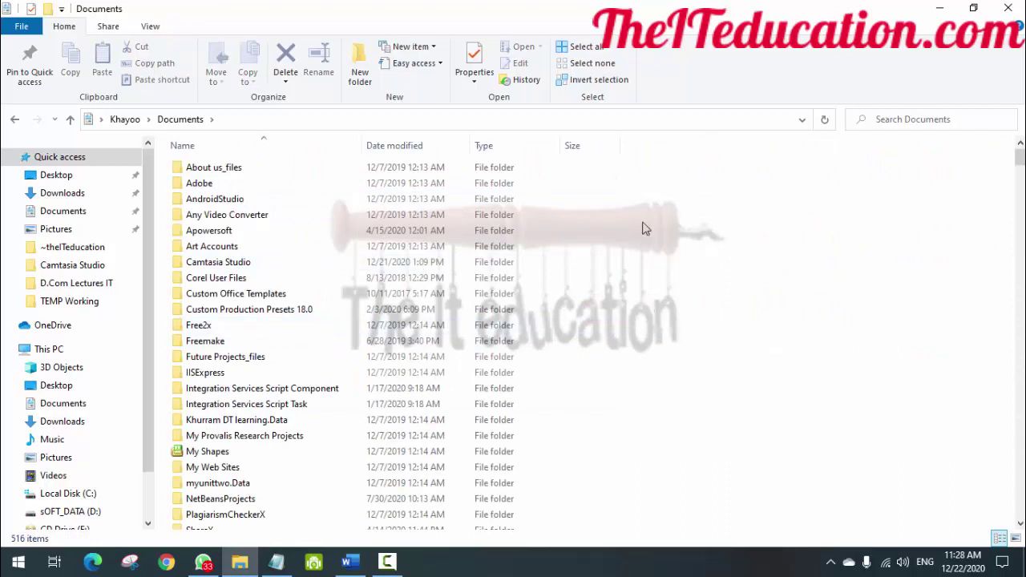
# Step: Preview the Documents folder with large icons and small icons, and return it to the Details view
pyautogui.click(150, 26)
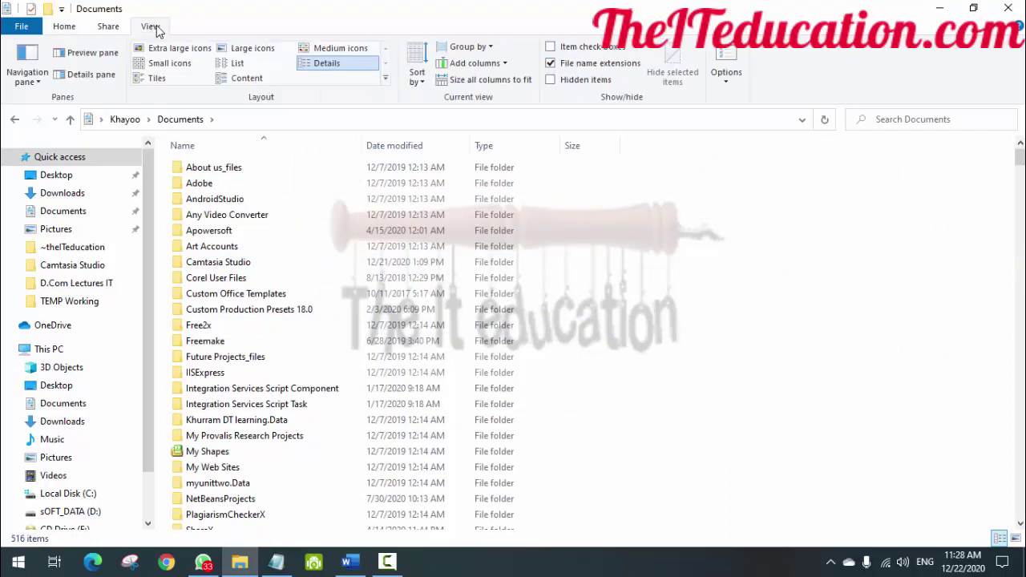
pyautogui.click(255, 50)
pyautogui.click(169, 63)
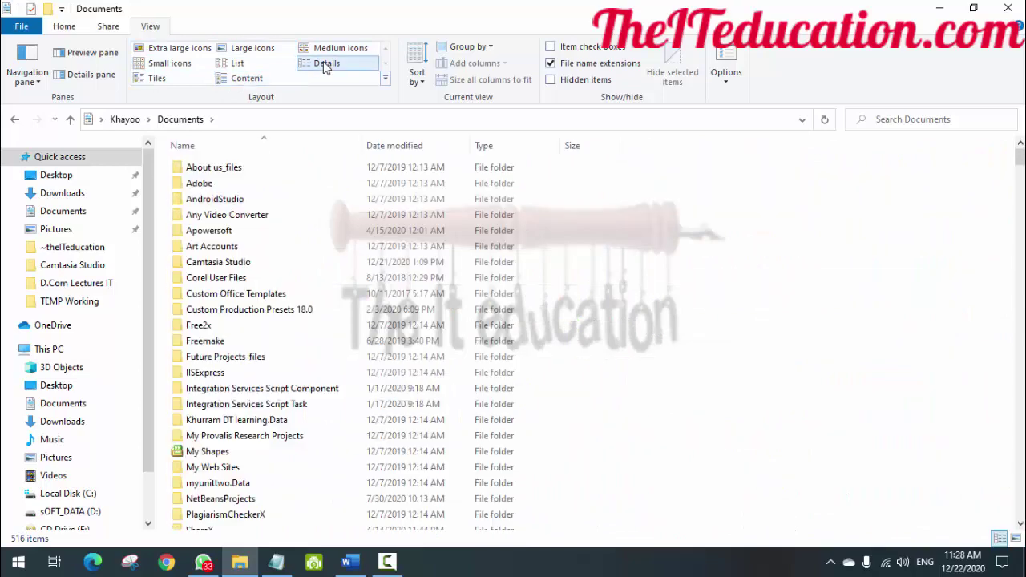
pyautogui.click(323, 63)
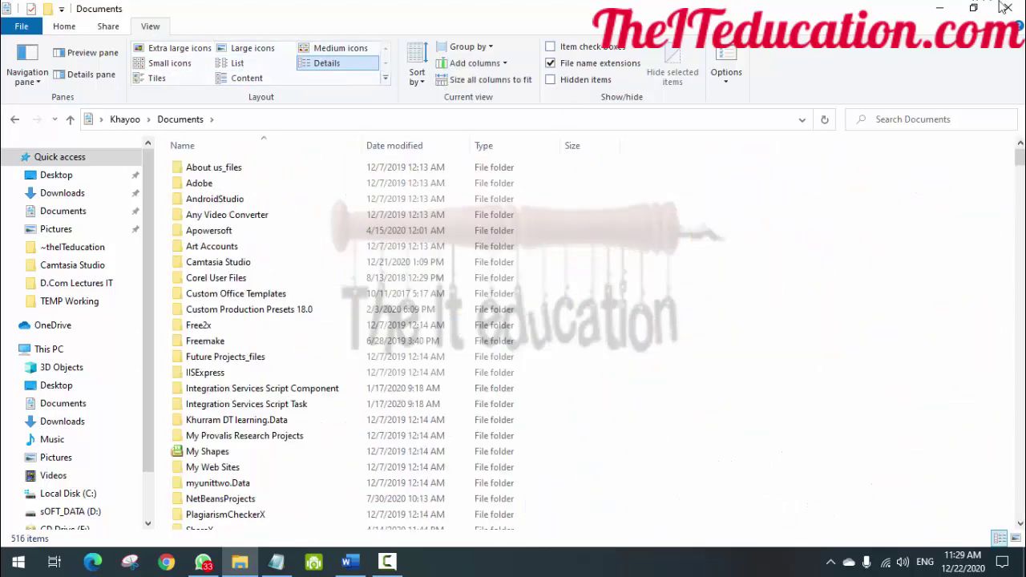
# Step: Review the view layouts offered for the Documents folder without changing the layout, and close the window
pyautogui.rightClick(644, 247)
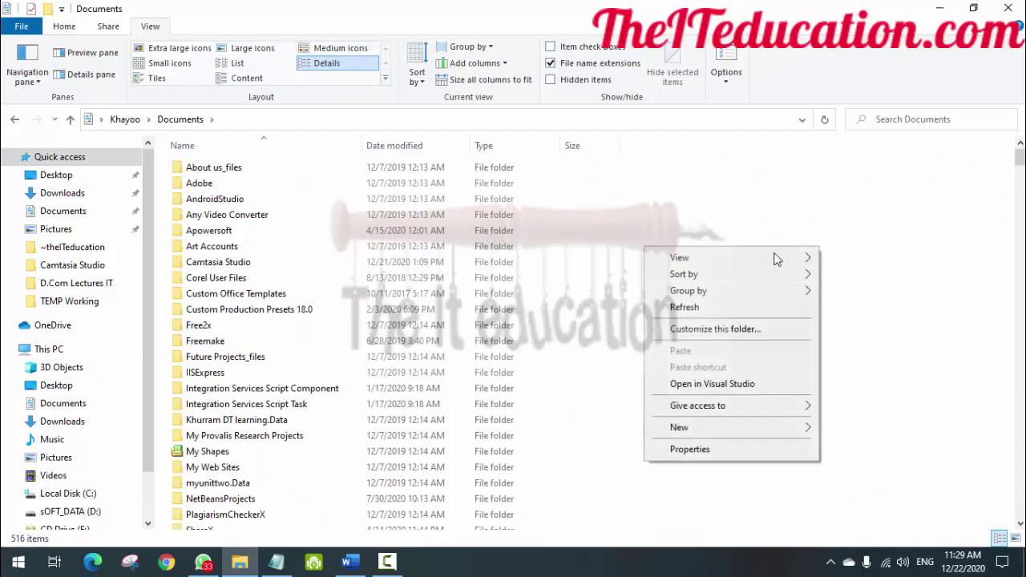
pyautogui.moveTo(781, 258)
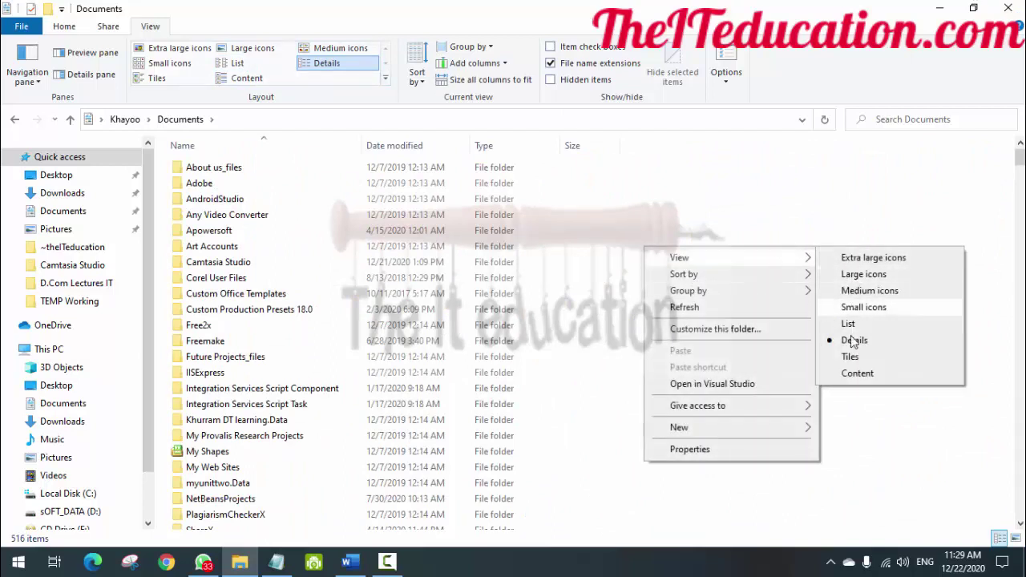
pyautogui.click(837, 226)
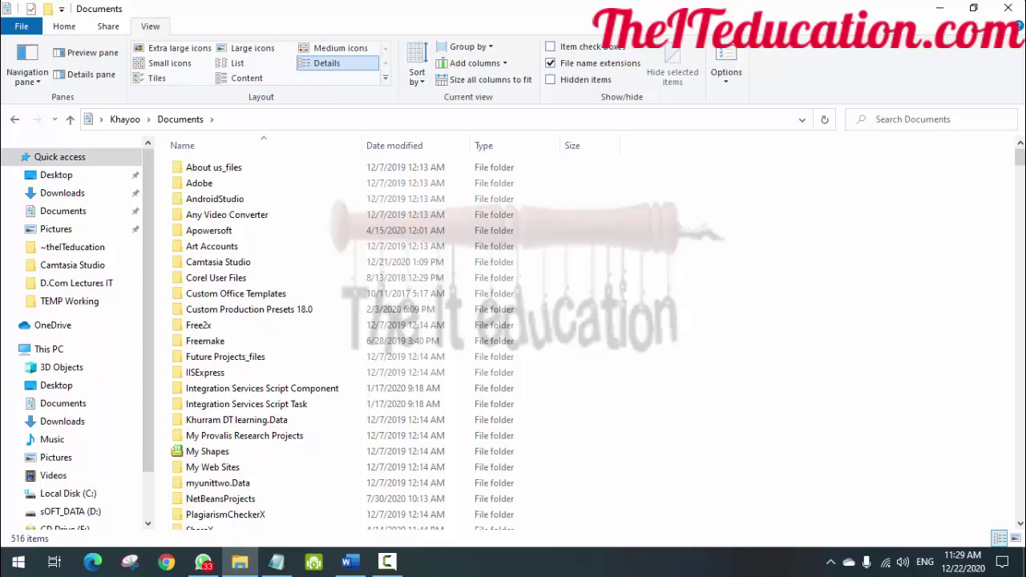
pyautogui.click(1011, 9)
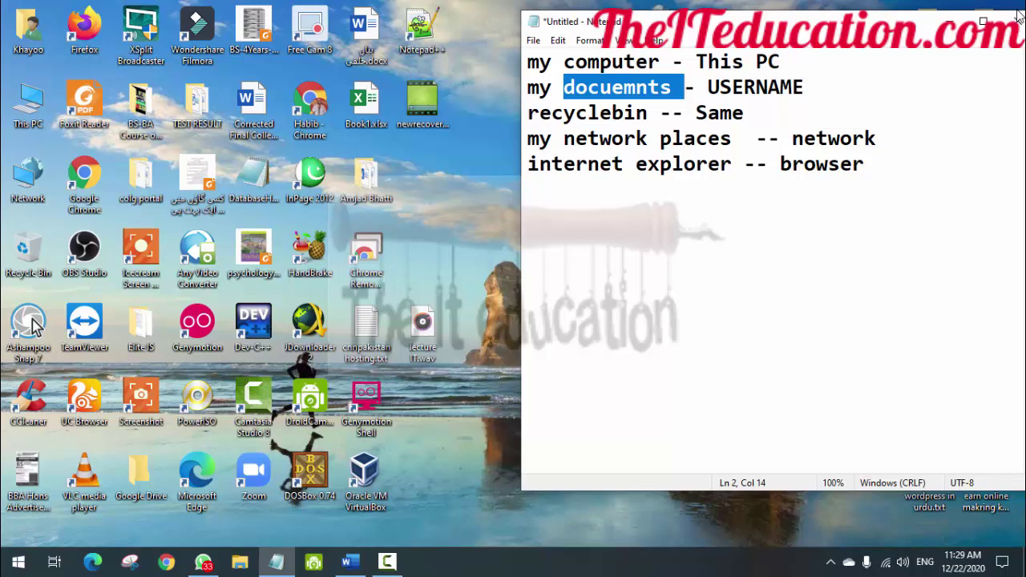
# Step: Correct "recyclebin" to "recycle bin" in the third line of the Notepad list
pyautogui.click(611, 112)
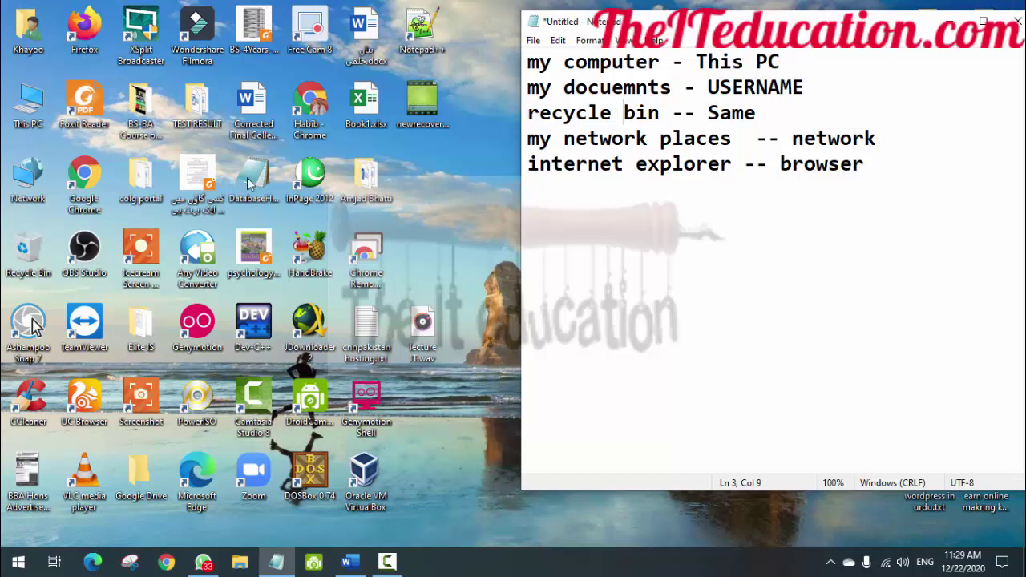
# Step: Move the lecture IT.wav file from the desktop into the Recycle Bin, and check the bin's contents
pyautogui.click(376, 358)
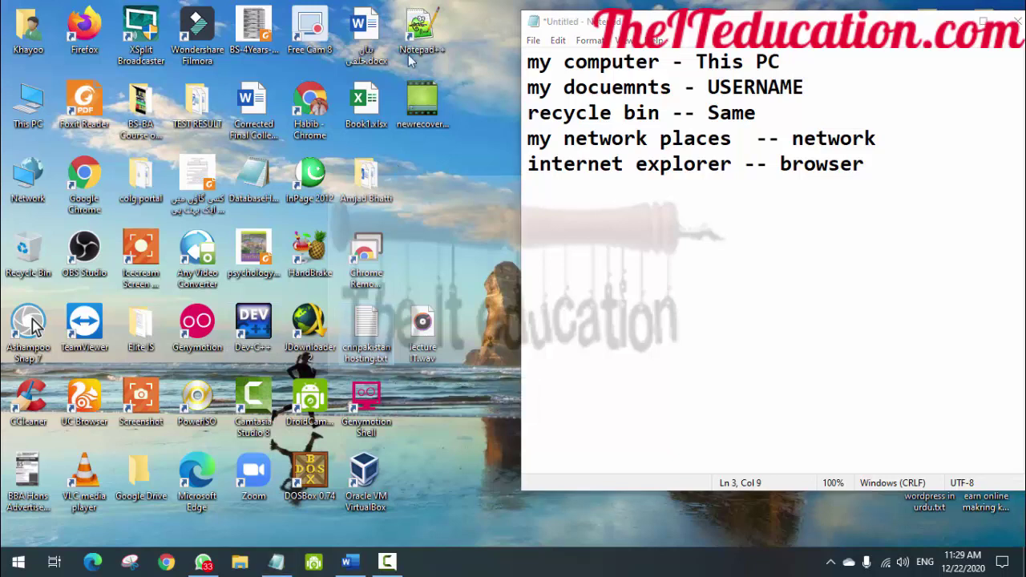
pyautogui.click(424, 103)
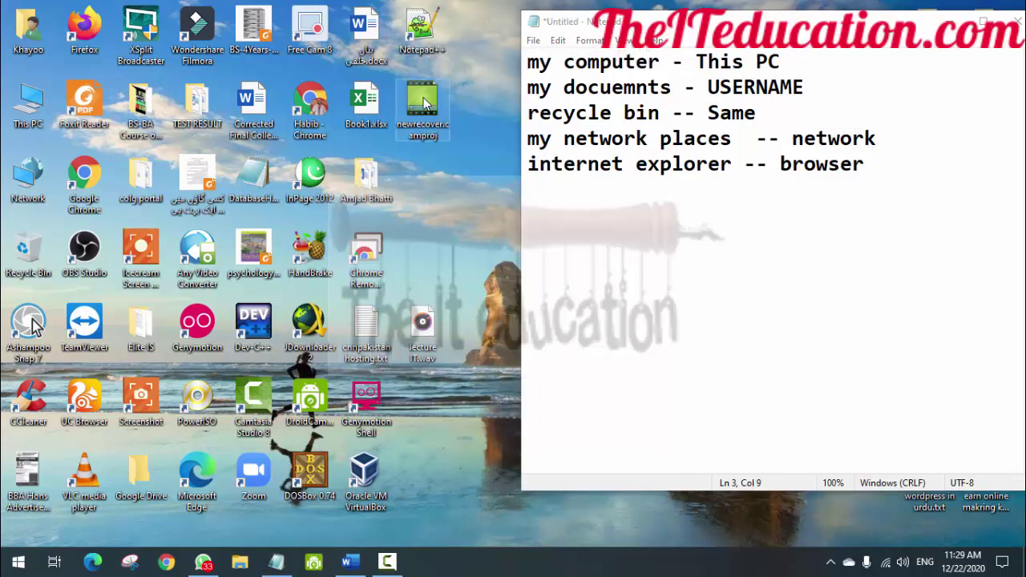
pyautogui.click(422, 327)
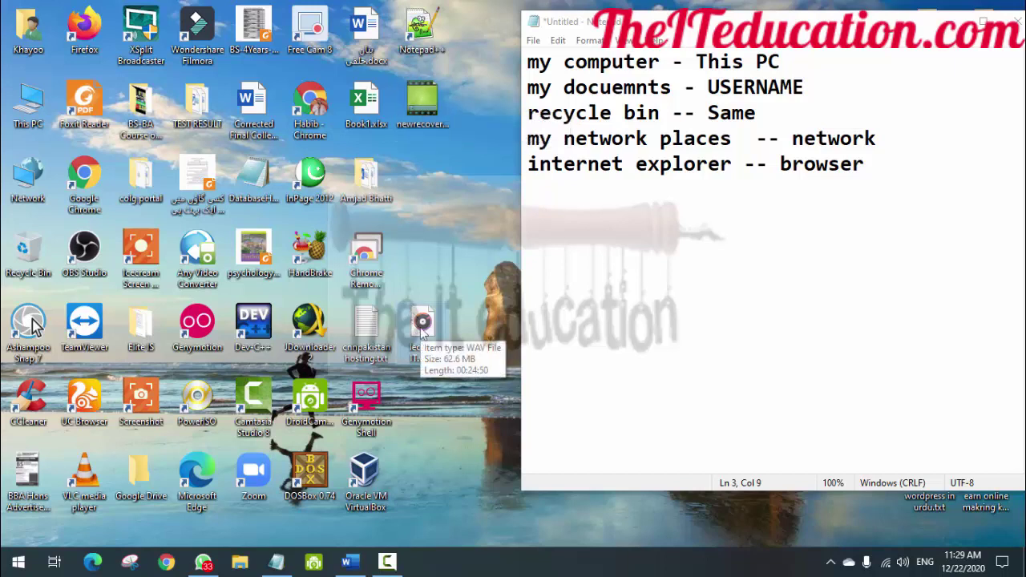
pyautogui.moveTo(420, 329); pyautogui.dragTo(33, 264)
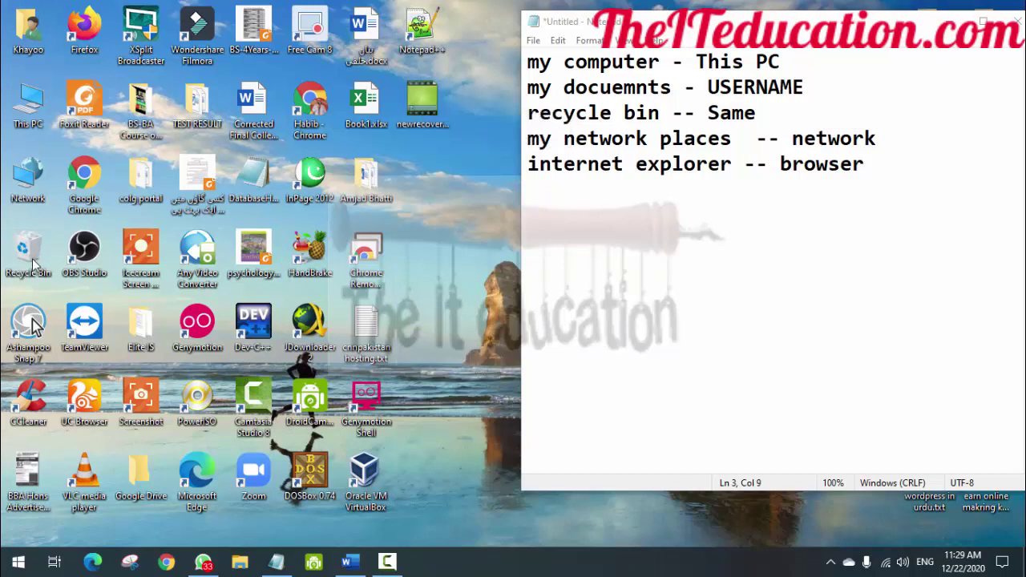
pyautogui.doubleClick(31, 257)
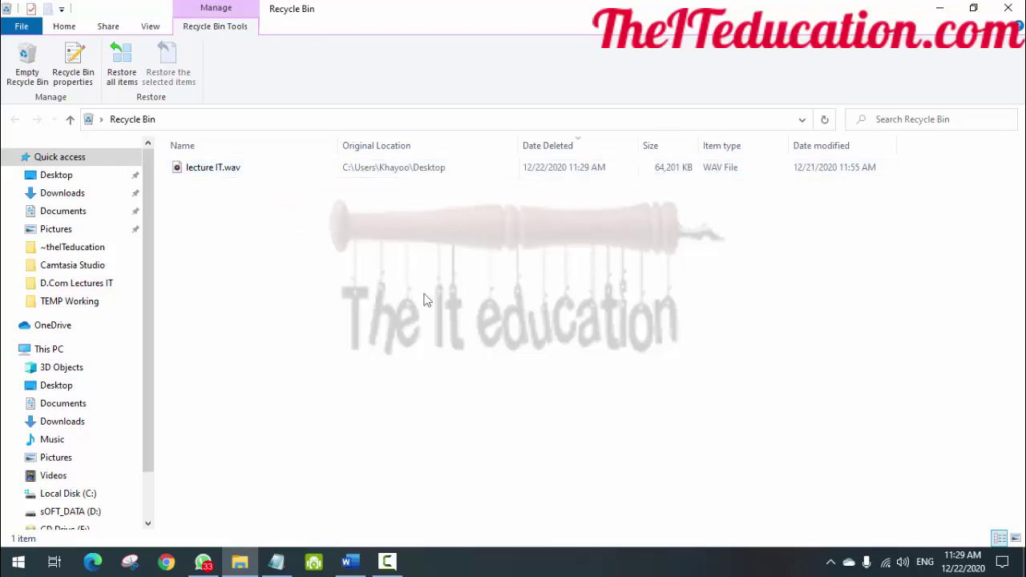
pyautogui.click(1009, 8)
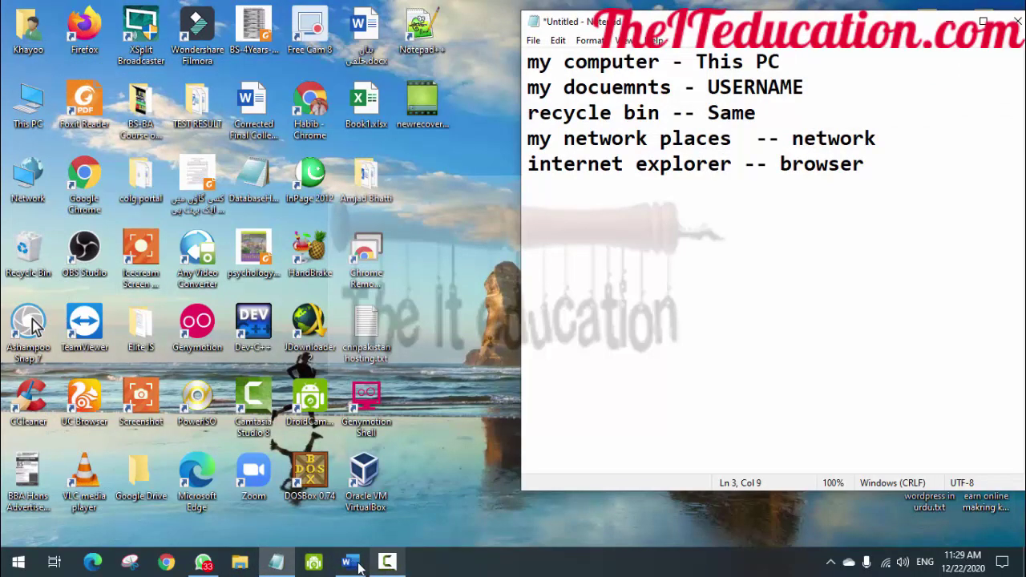
# Step: Switch to the Word document and examine the My Network Places, System Tray and clock hiding sections
pyautogui.moveTo(359, 567)
pyautogui.click(381, 491)
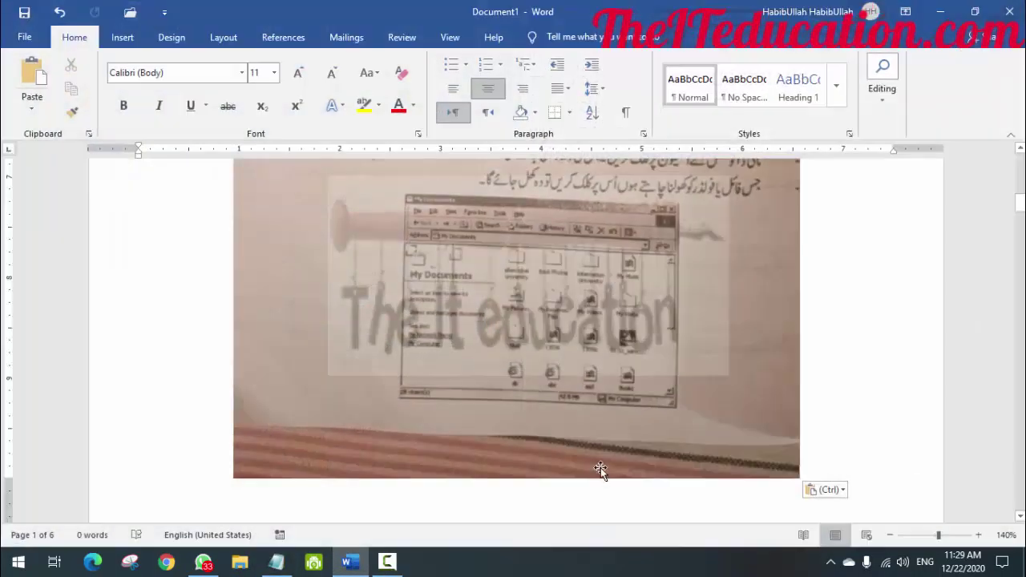
pyautogui.click(1020, 516)
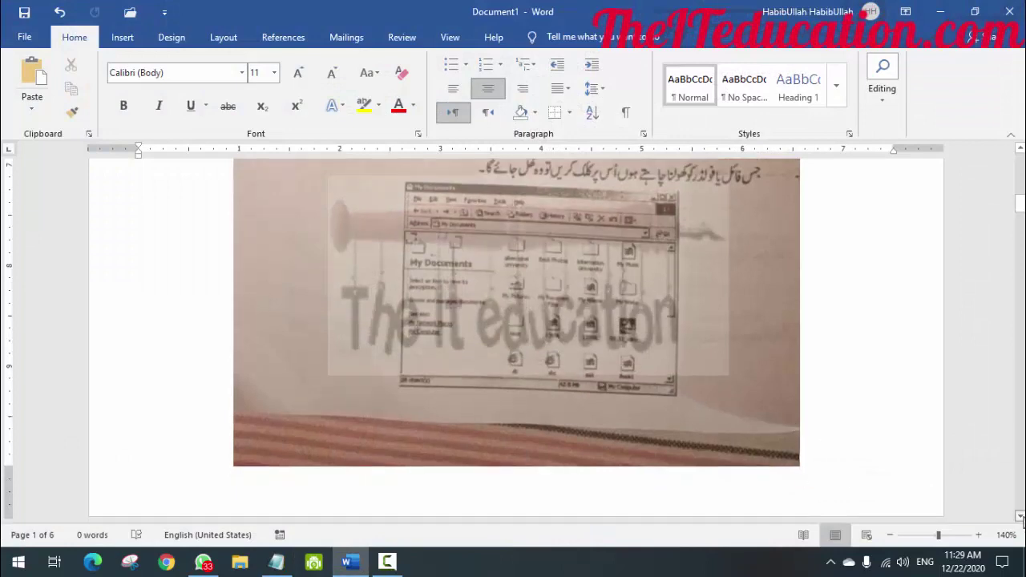
pyautogui.scroll(-5, 1019, 518)
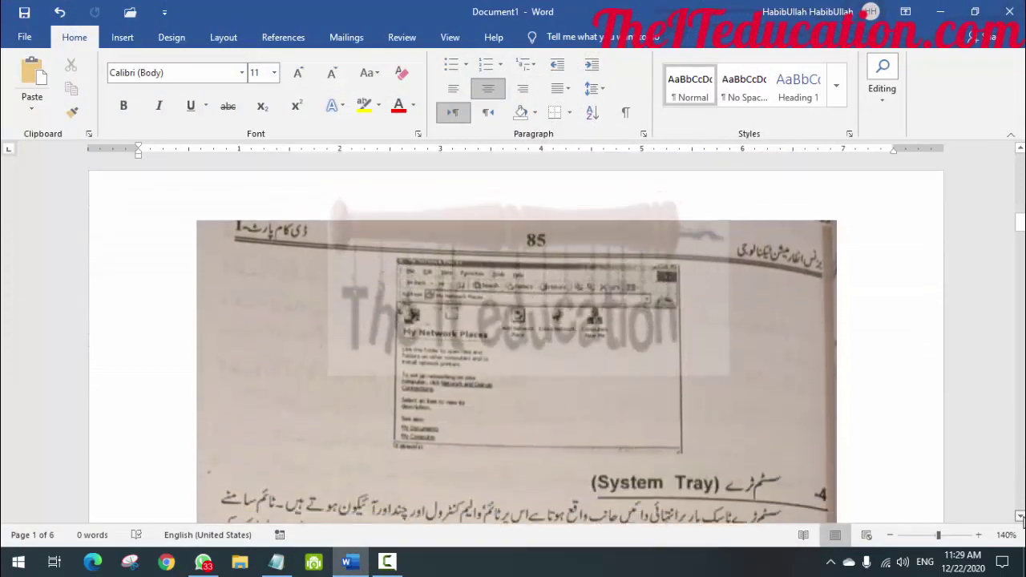
pyautogui.scroll(-5, 1020, 518)
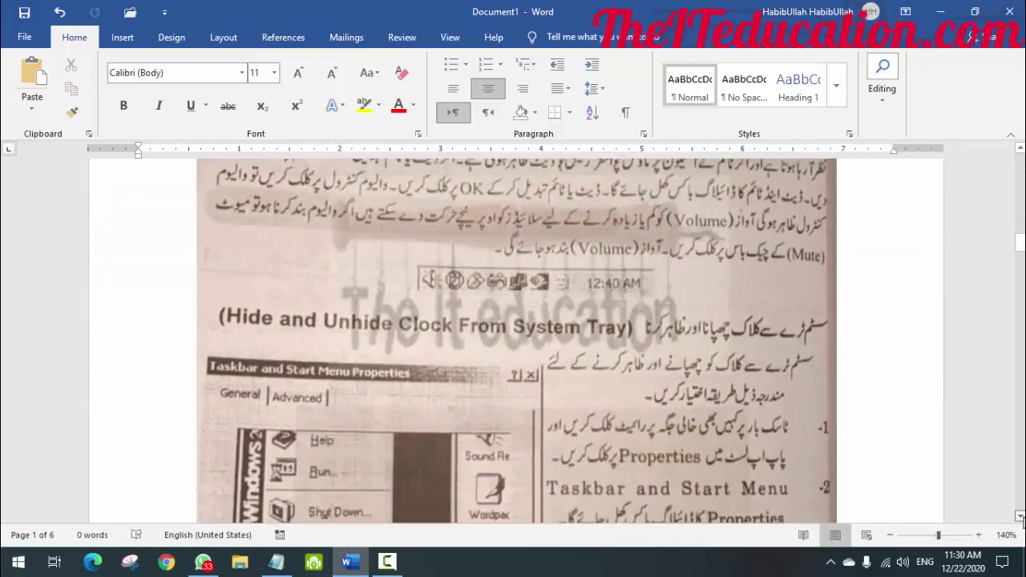
pyautogui.scroll(-5, 1019, 518)
# Step: Minimize the Word and Notepad windows to show the full desktop
pyautogui.hotkey('alt', 'Tab')
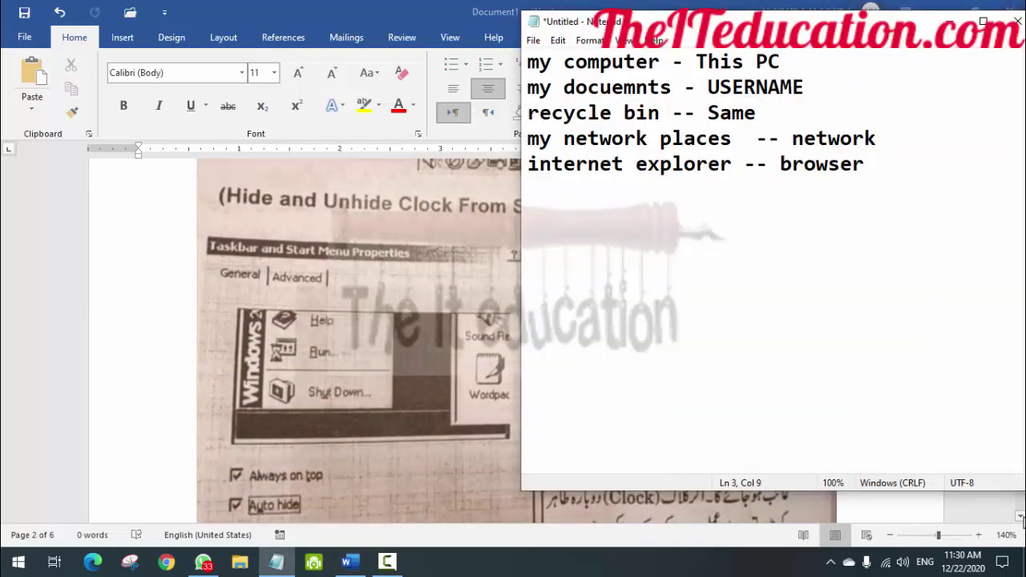
pyautogui.click(176, 302)
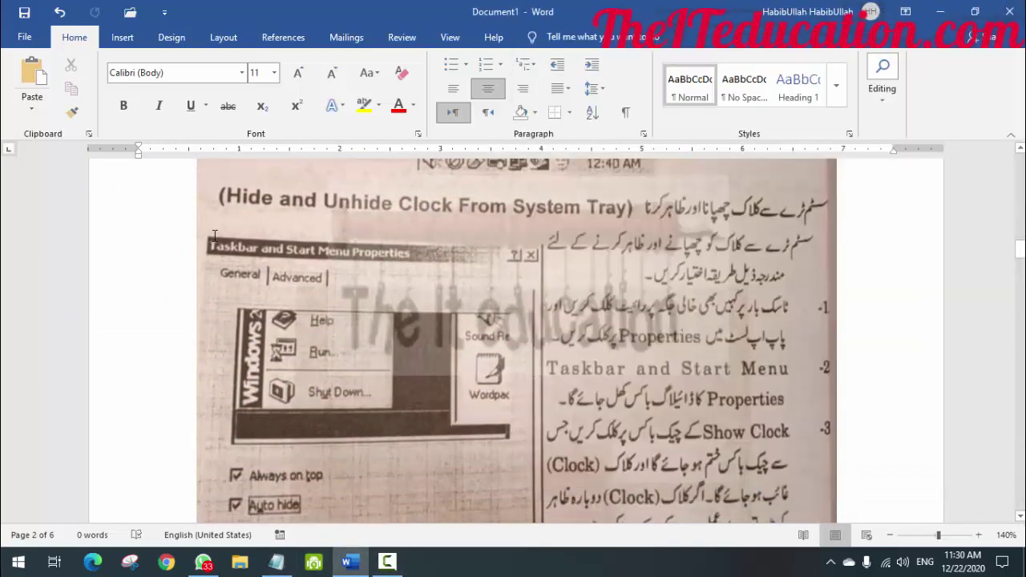
pyautogui.click(938, 13)
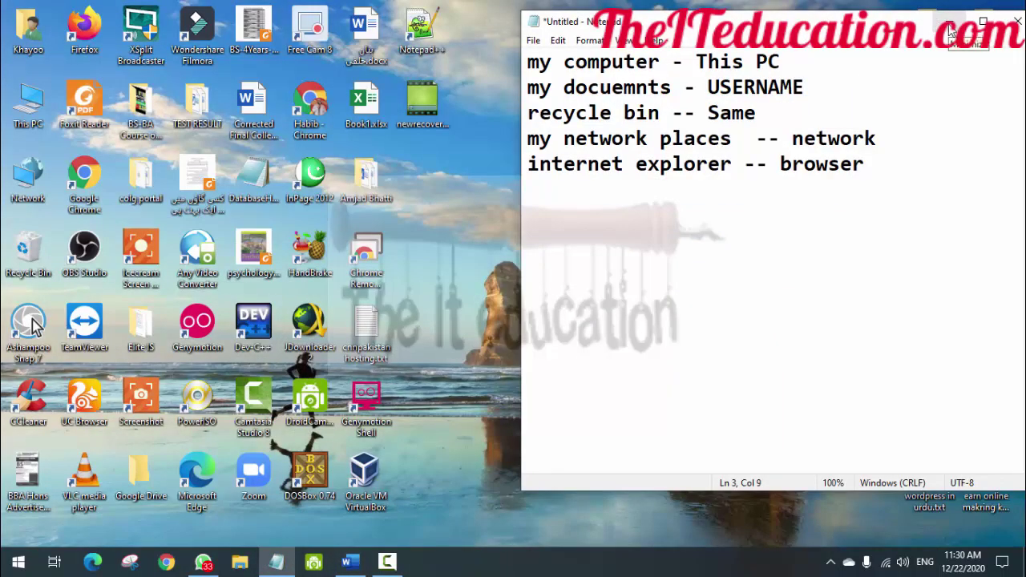
pyautogui.click(948, 26)
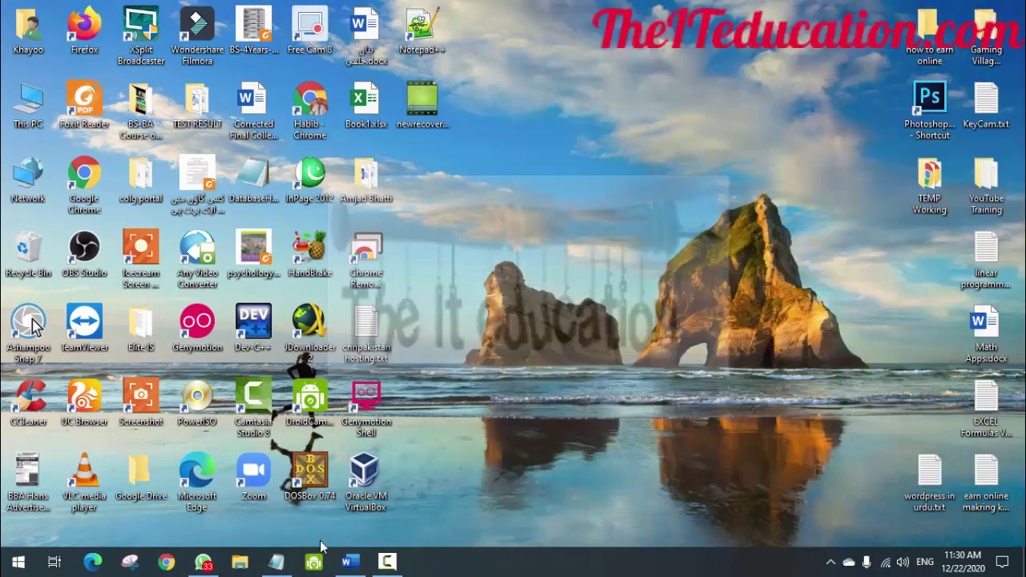
# Step: Bring back the Notepad list, open Network from the desktop, dismiss the network discovery message, and close the folder
pyautogui.click(276, 562)
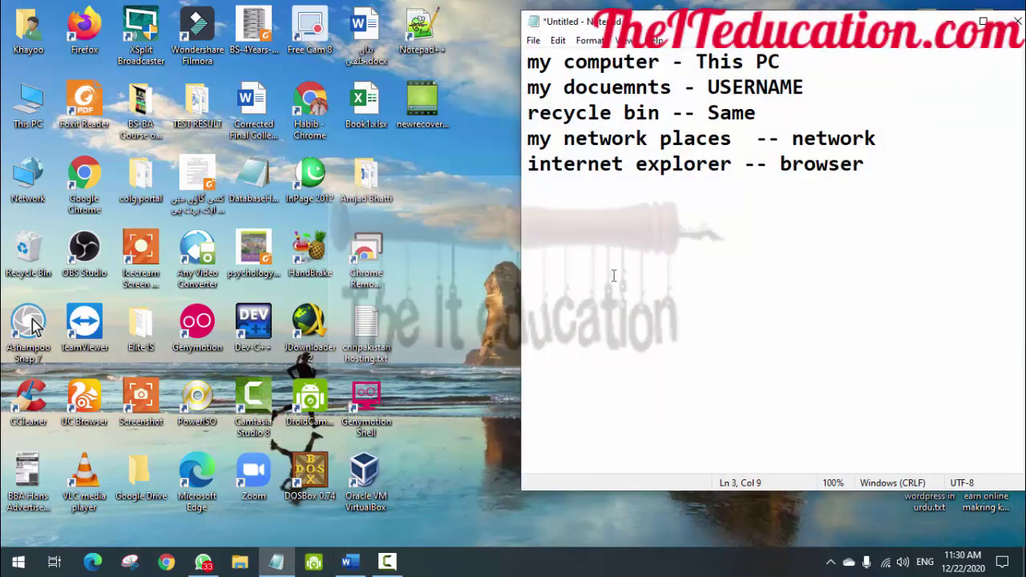
pyautogui.doubleClick(680, 138)
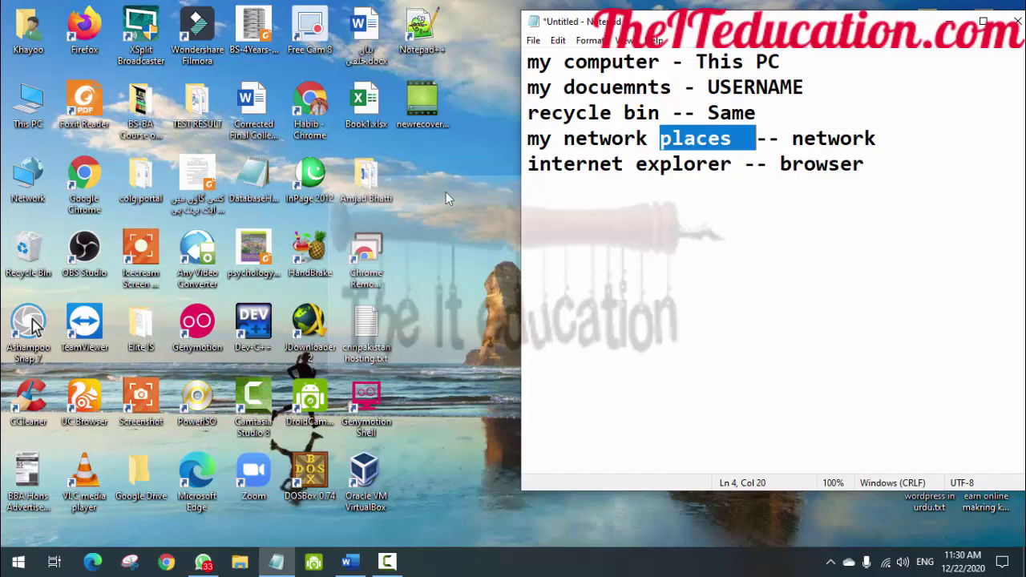
pyautogui.click(25, 185)
pyautogui.doubleClick(26, 183)
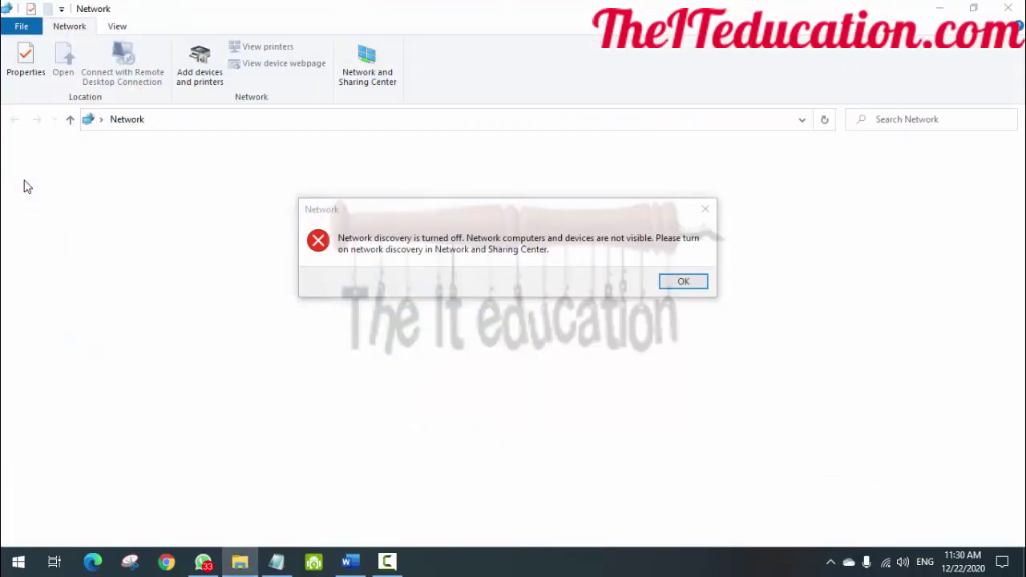
pyautogui.click(687, 286)
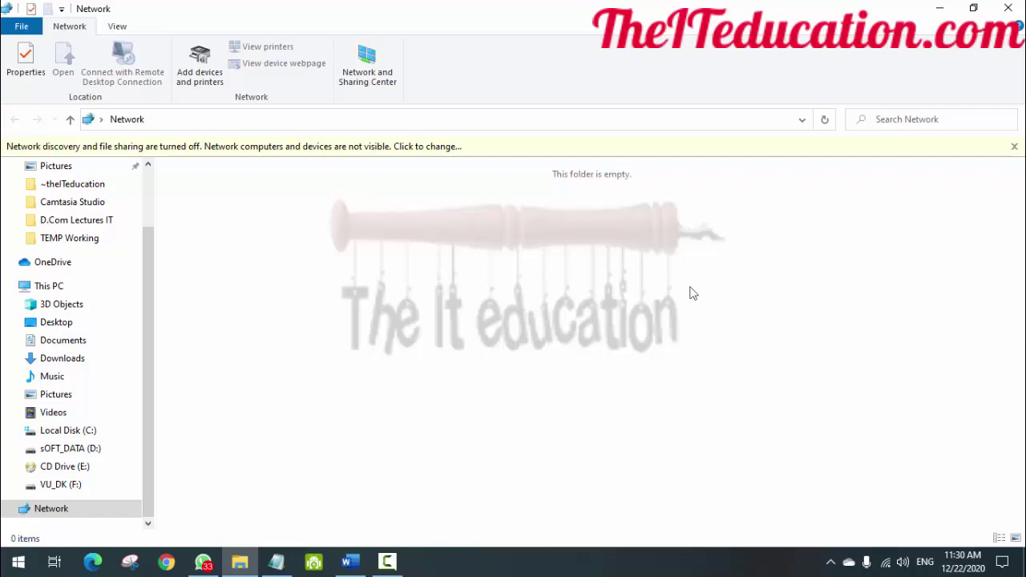
pyautogui.click(1017, 8)
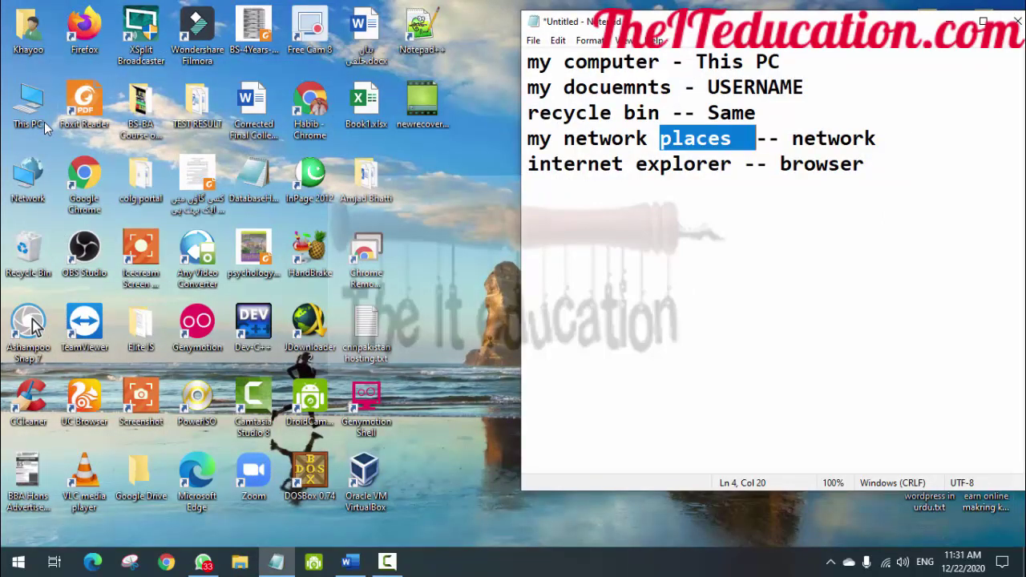
pyautogui.click(44, 48)
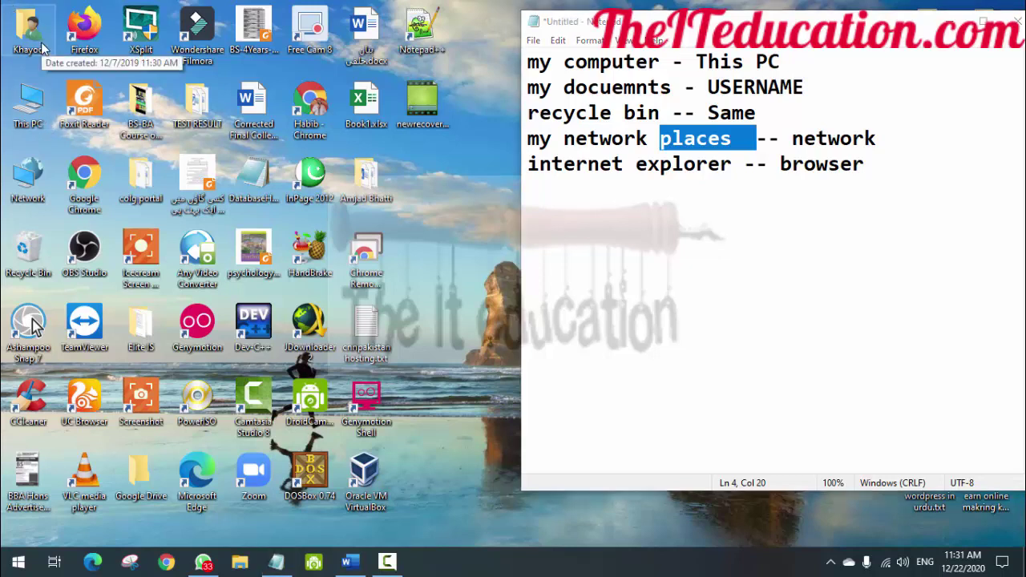
pyautogui.click(29, 189)
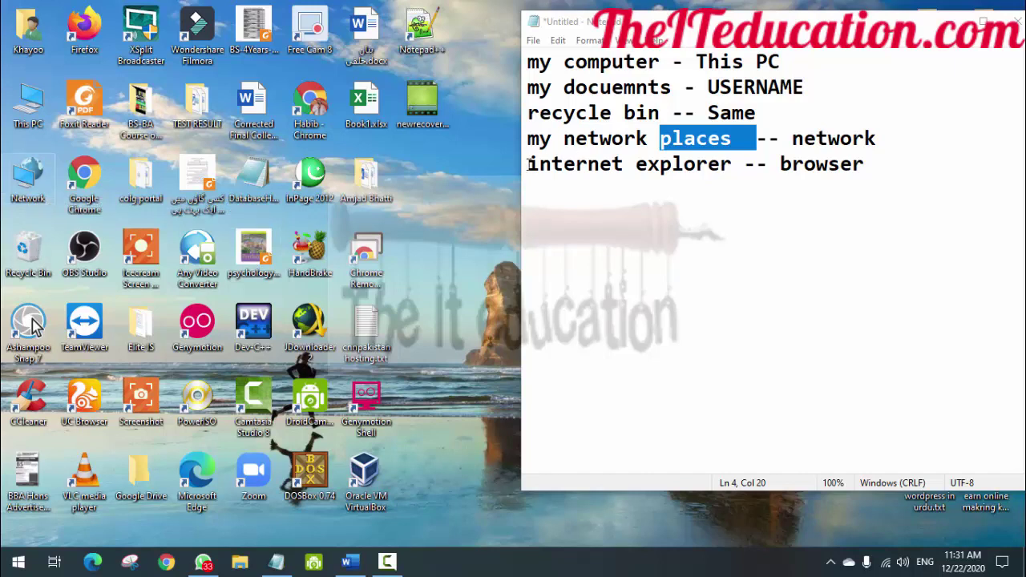
# Step: Insert "Edge" before "browser" in the internet explorer line of the Notepad list
pyautogui.moveTo(529, 164); pyautogui.dragTo(614, 163)
pyautogui.click(664, 163)
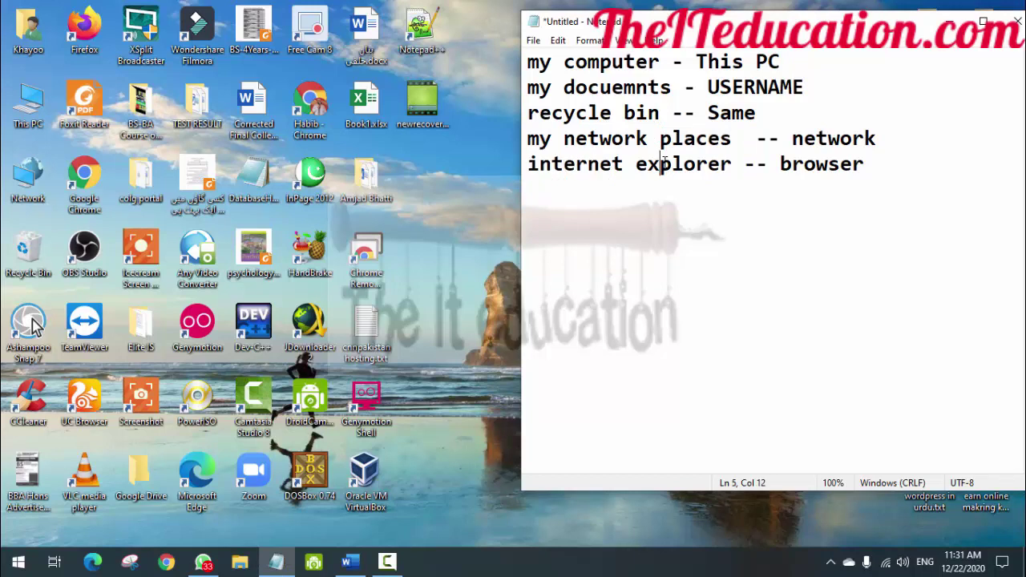
pyautogui.click(782, 163)
pyautogui.write('Mi')
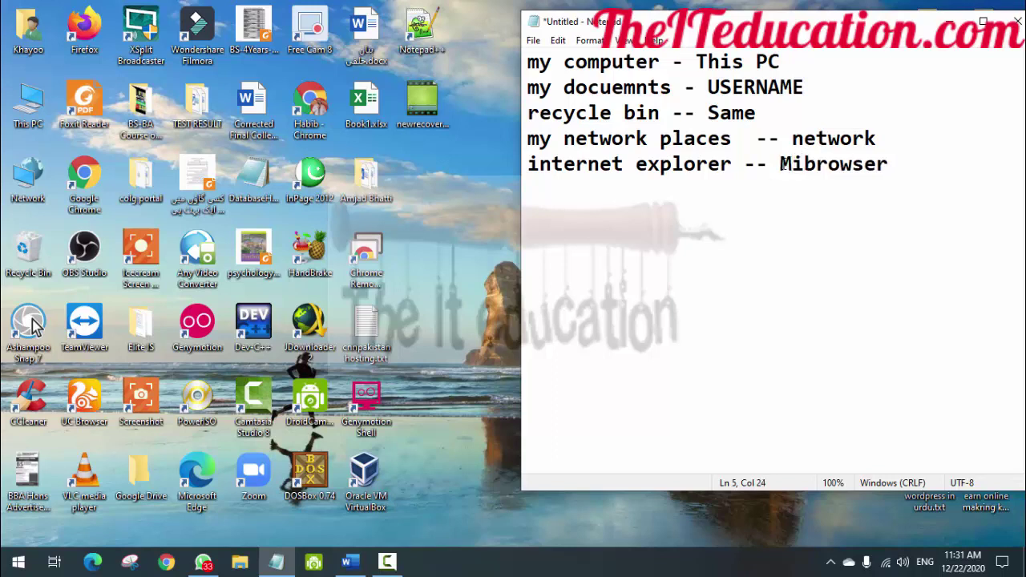
pyautogui.press('BackSpace')
pyautogui.press('BackSpace')
pyautogui.write('Edg')
pyautogui.write('e')
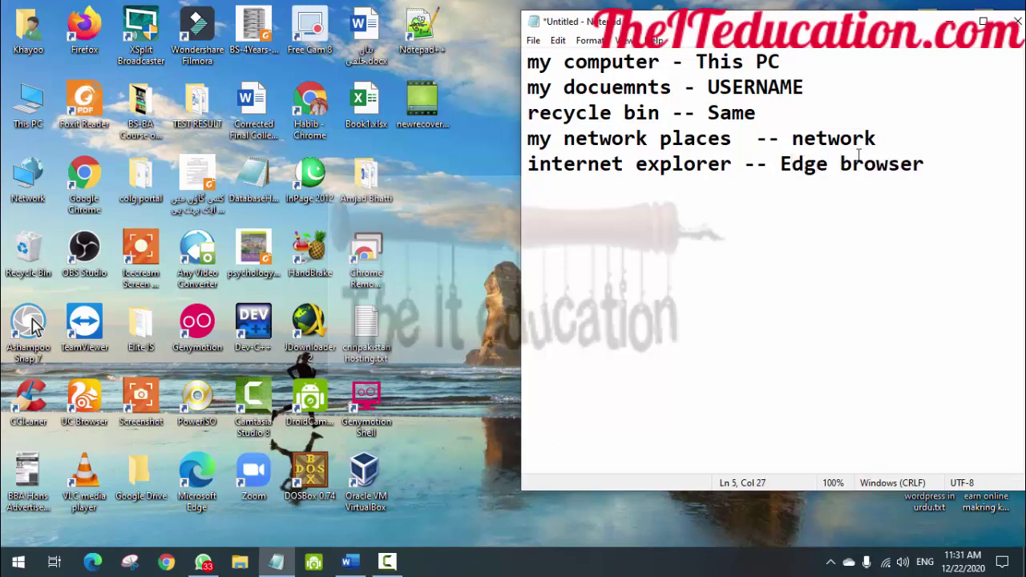
pyautogui.click(888, 142)
pyautogui.click(462, 263)
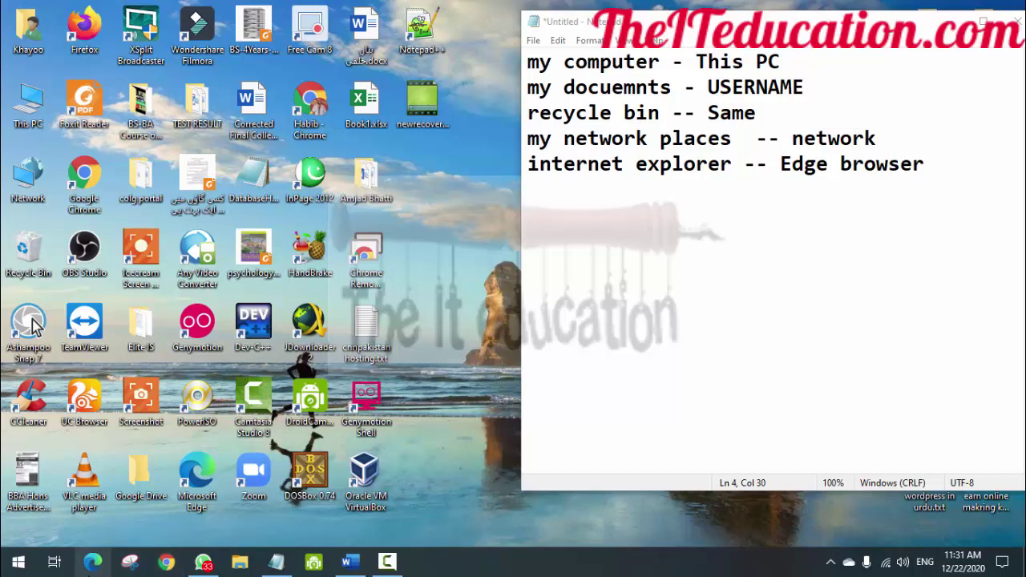
pyautogui.click(92, 564)
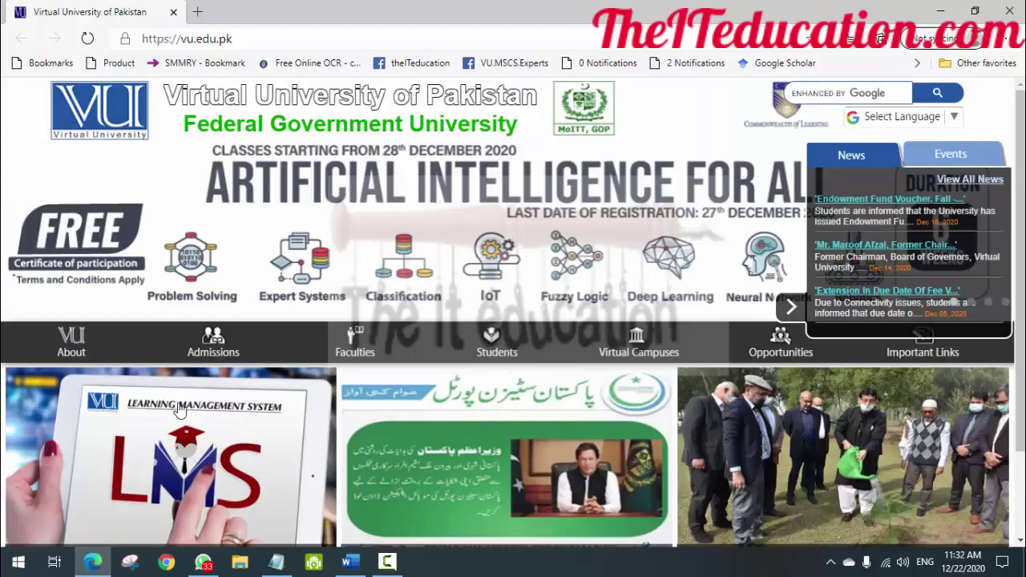
pyautogui.click(245, 38)
pyautogui.write('exp')
pyautogui.press('Return')
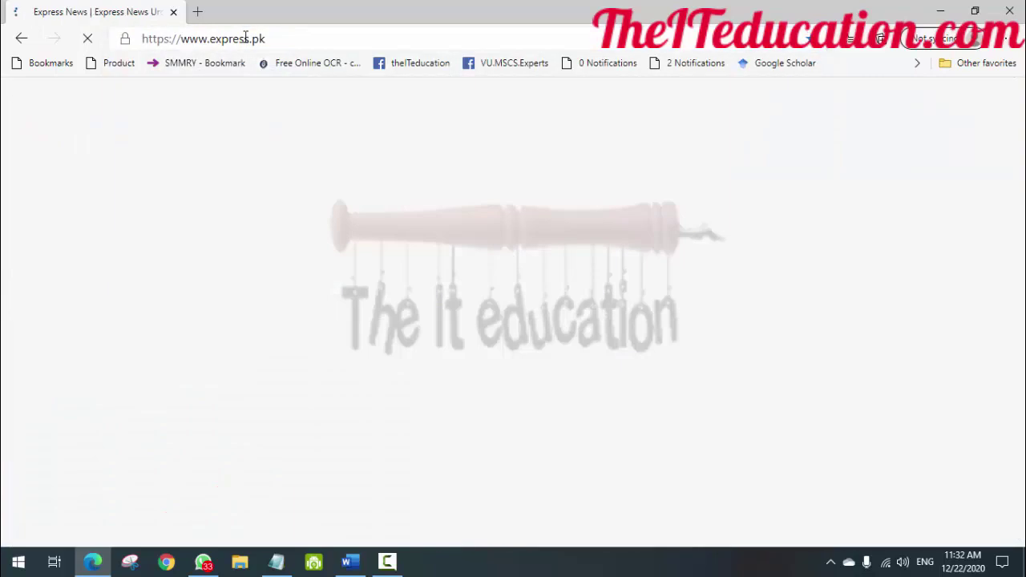
# Step: Load geo.tv/urdu in a new browser tab
pyautogui.click(198, 12)
pyautogui.write('geo.')
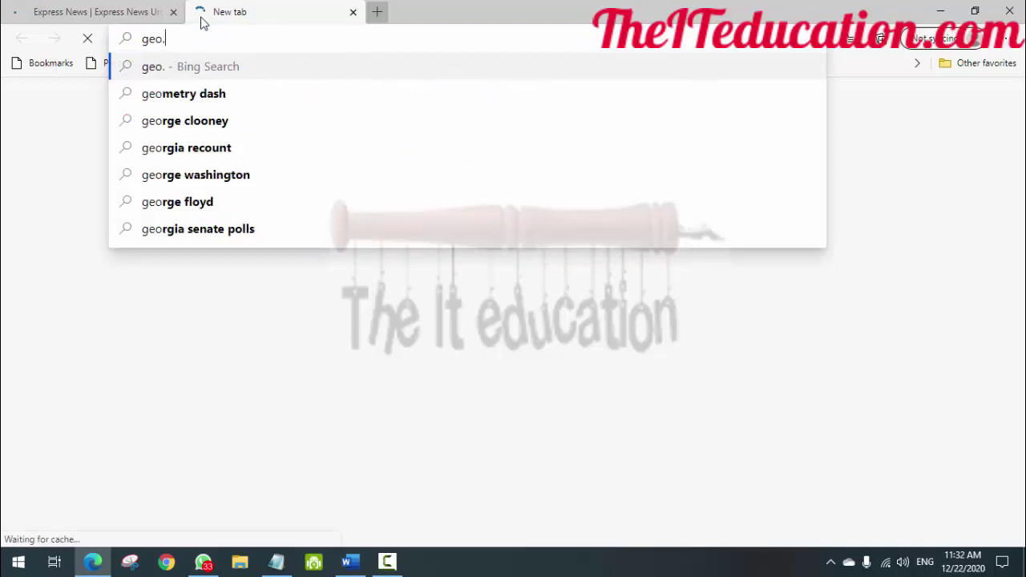
pyautogui.write('tv')
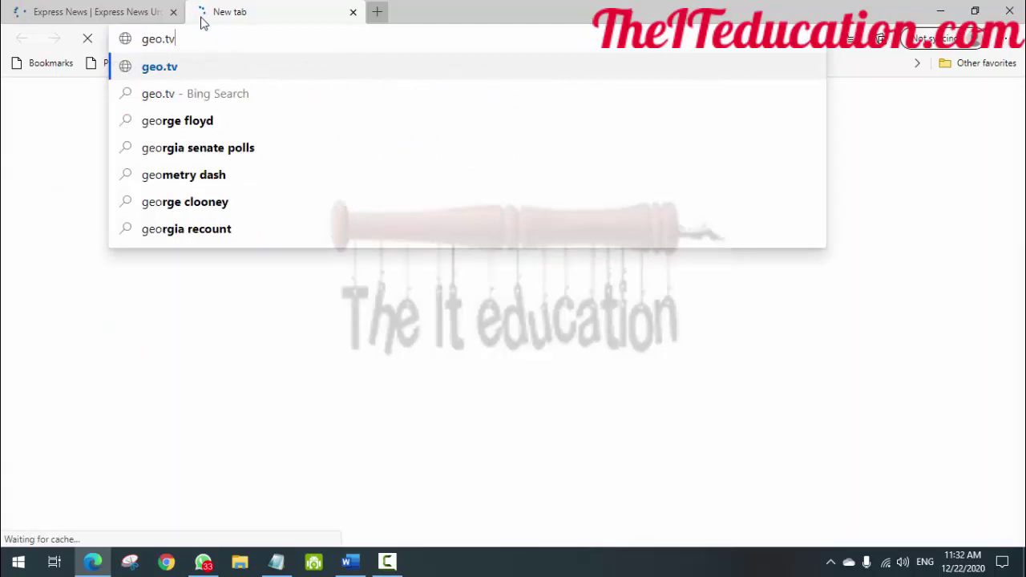
pyautogui.write('/u')
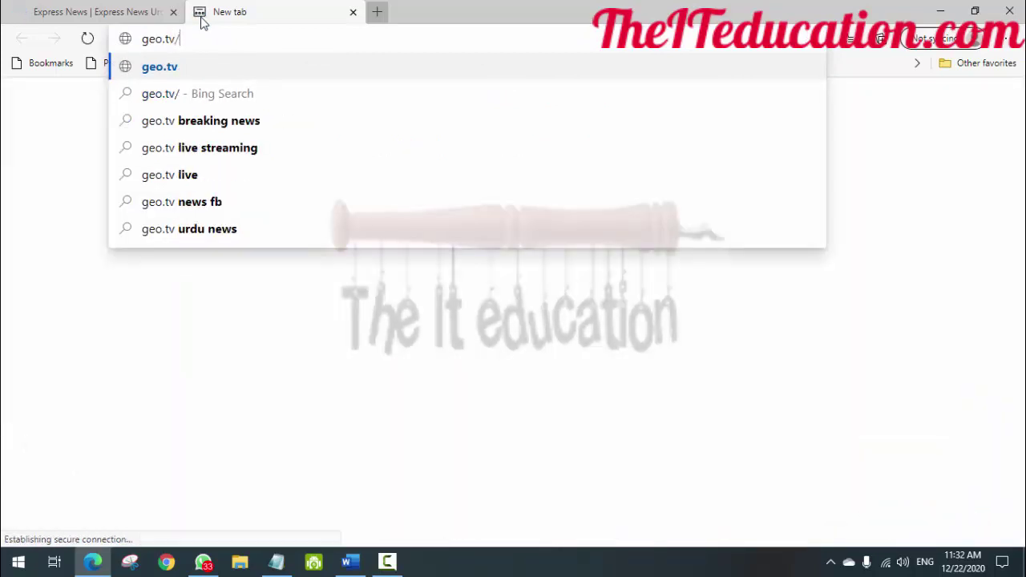
pyautogui.write('rdu')
pyautogui.press('Return')
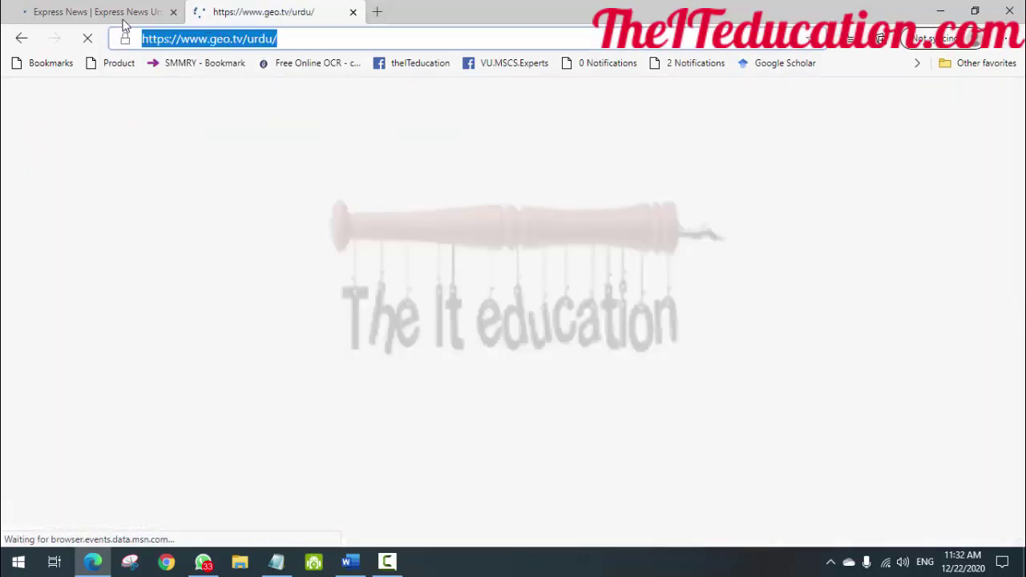
# Step: View the Express News and Geo Urdu pages in their tabs, and close the browser
pyautogui.click(124, 23)
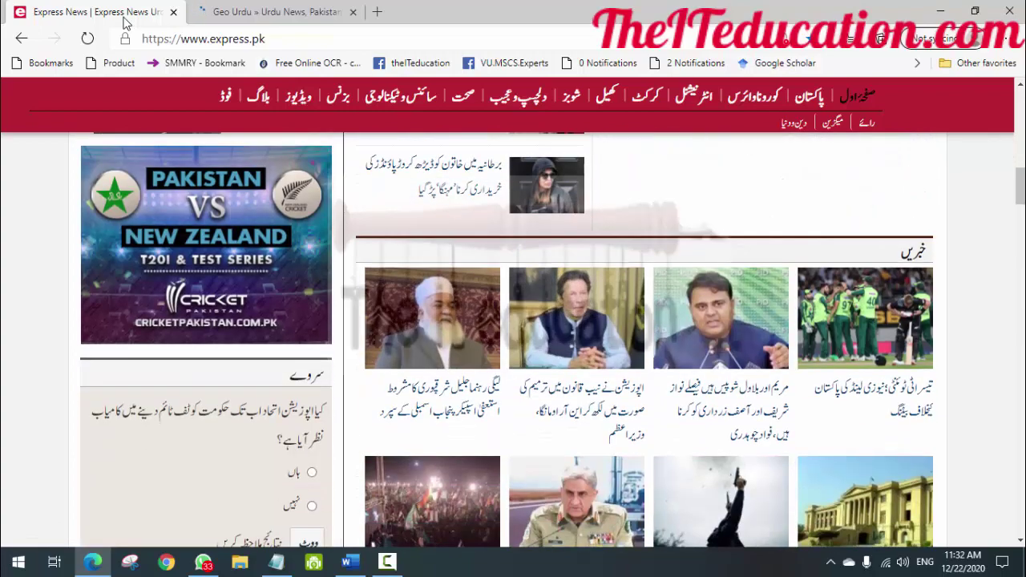
pyautogui.click(249, 9)
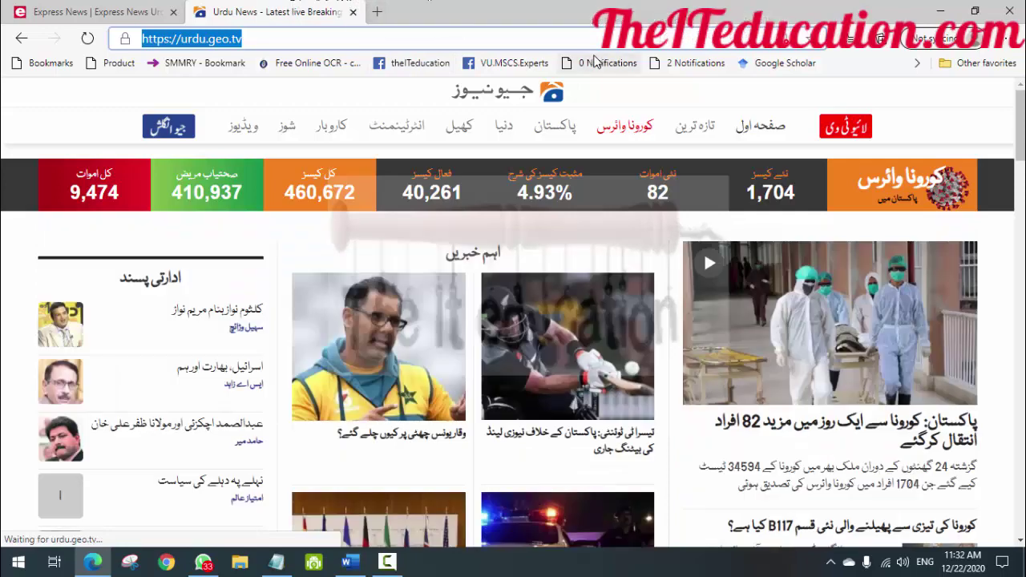
pyautogui.click(1012, 12)
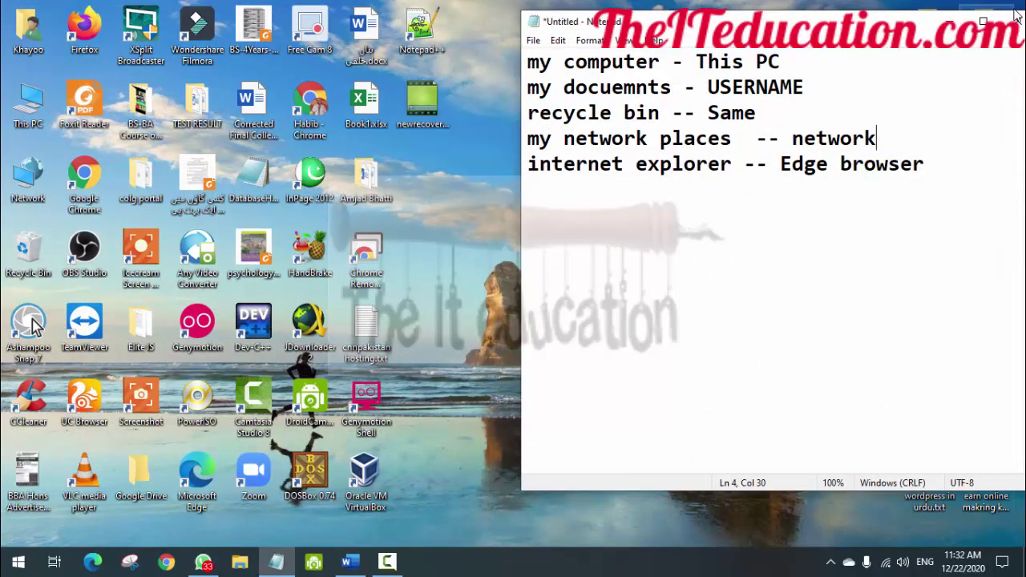
# Step: Highlight all five lines of the Notepad list, and minimize the Notepad window
pyautogui.click(531, 63)
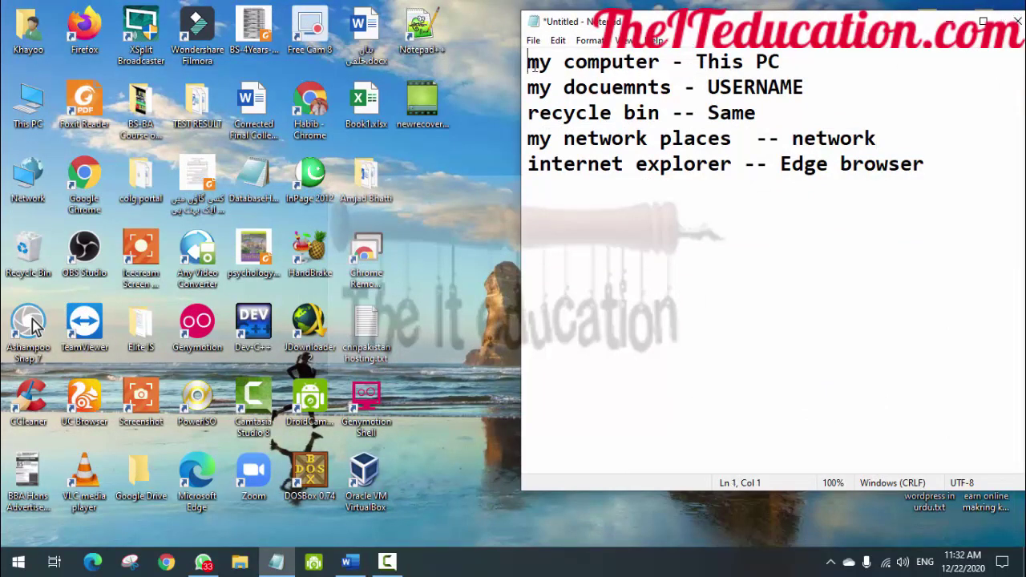
pyautogui.moveTo(531, 62); pyautogui.dragTo(937, 158)
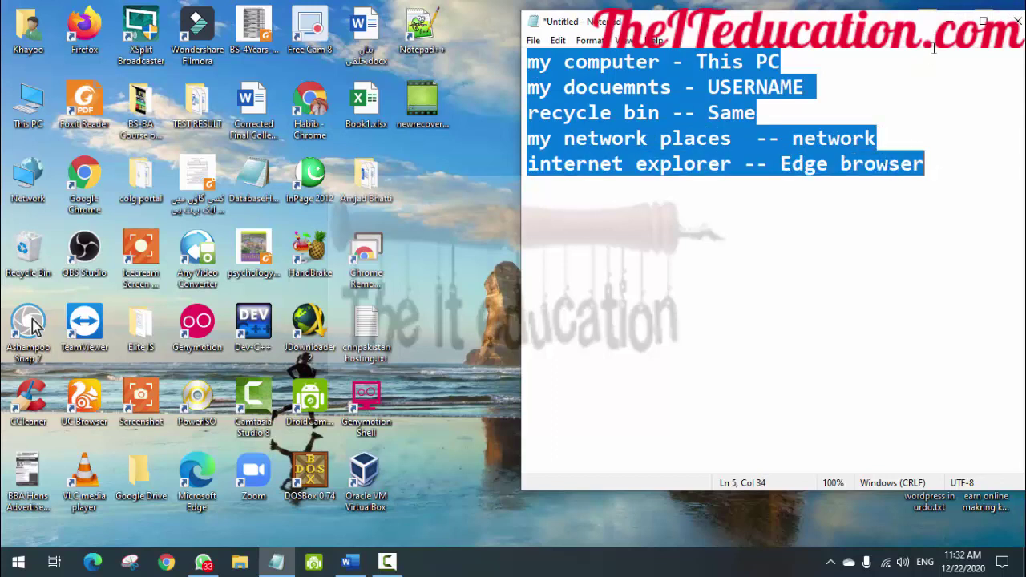
pyautogui.click(949, 22)
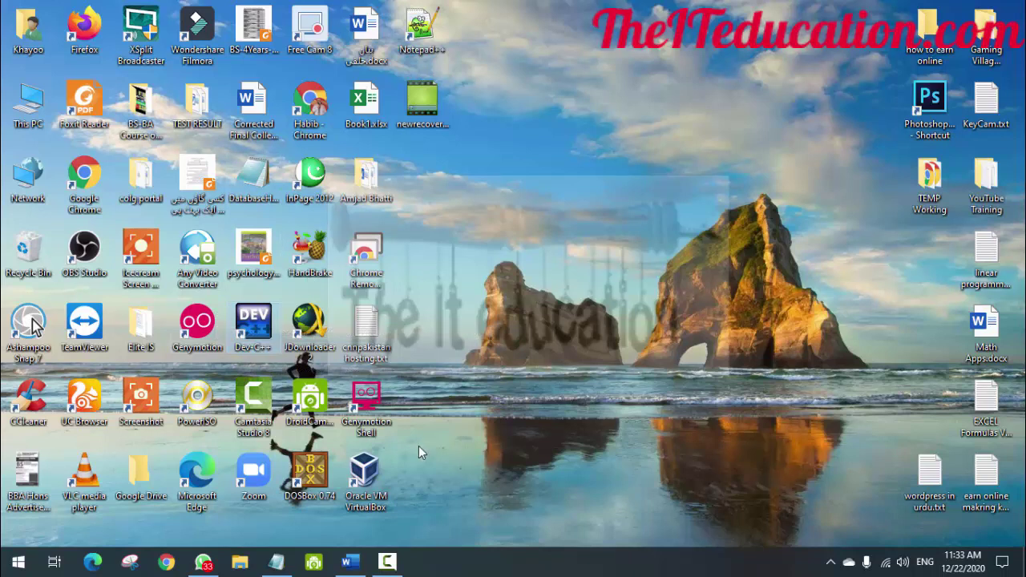
# Step: Switch to the Word document, save it to the Desktop as "my today lecture", and minimize Word
pyautogui.click(351, 563)
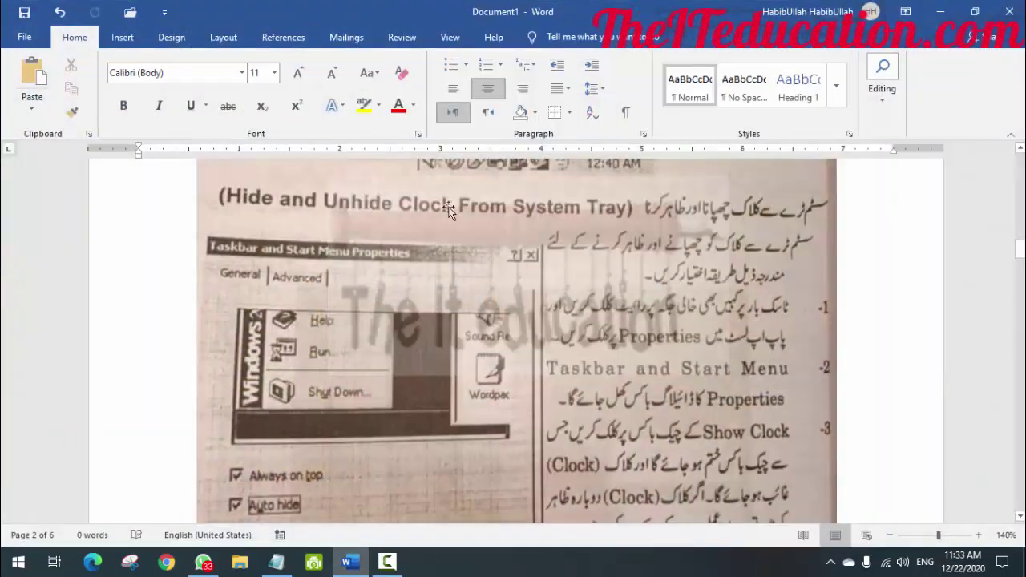
pyautogui.click(27, 36)
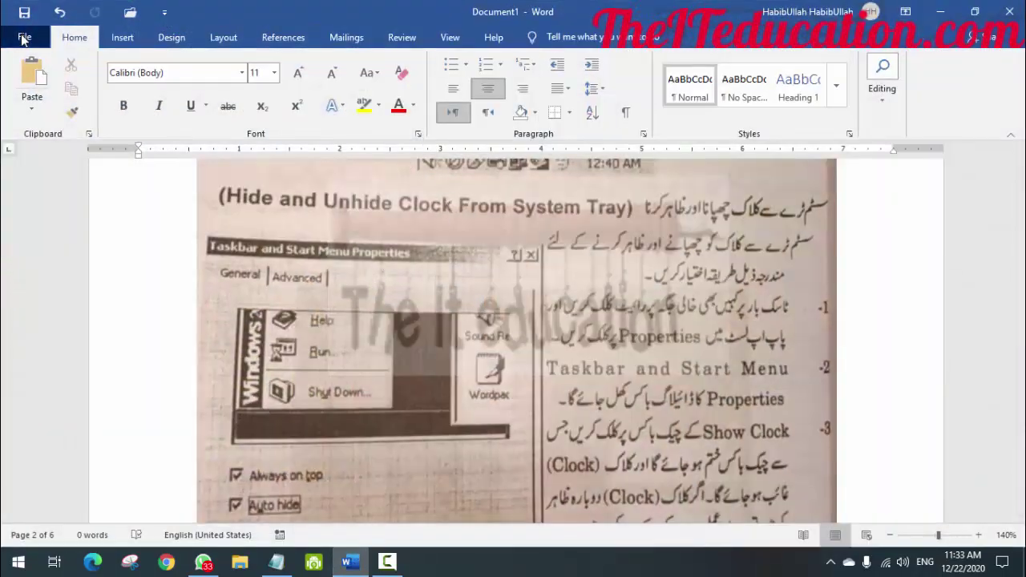
pyautogui.click(51, 239)
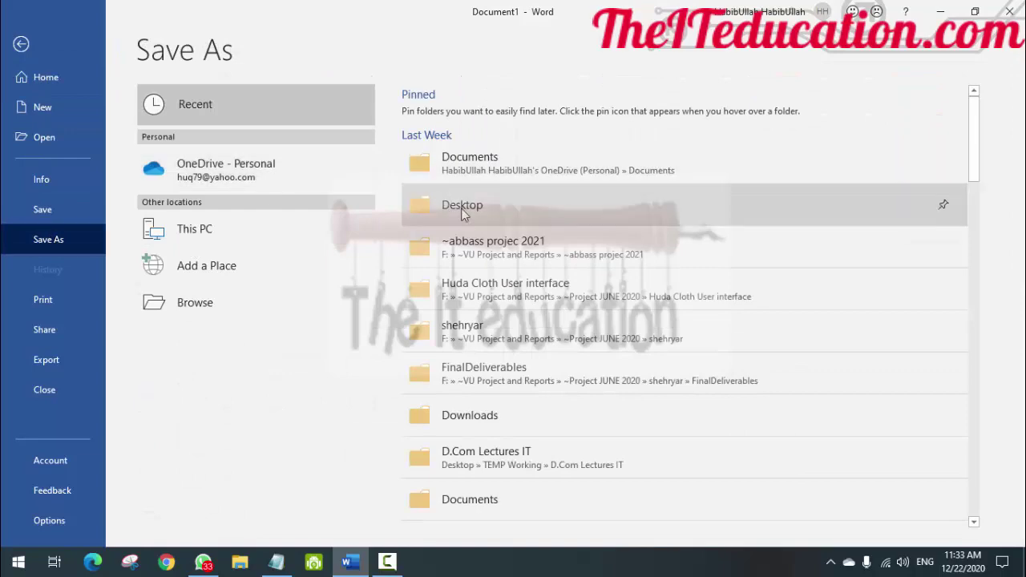
pyautogui.click(462, 206)
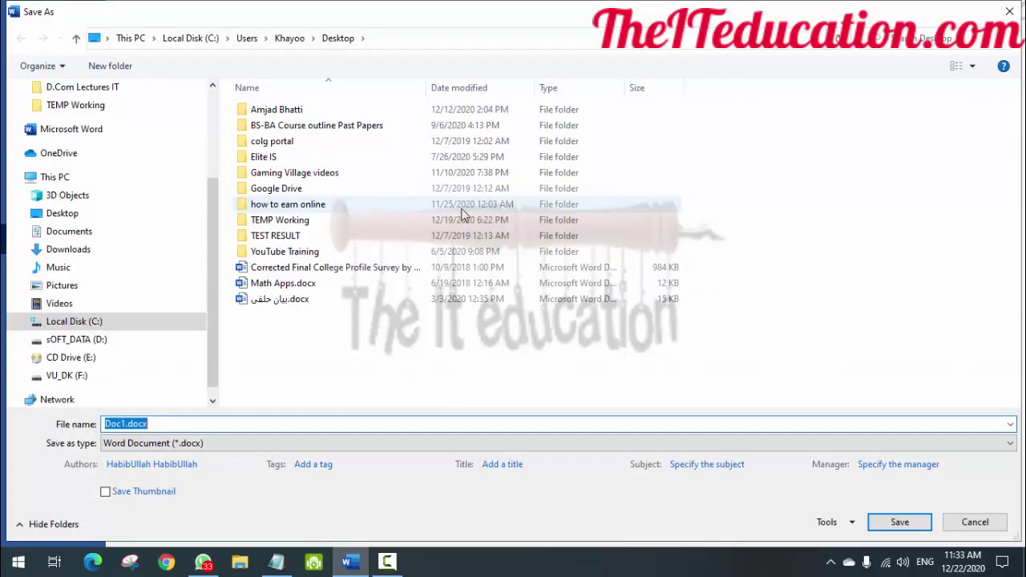
pyautogui.write('my tot')
pyautogui.press('BackSpace')
pyautogui.write('day lecture')
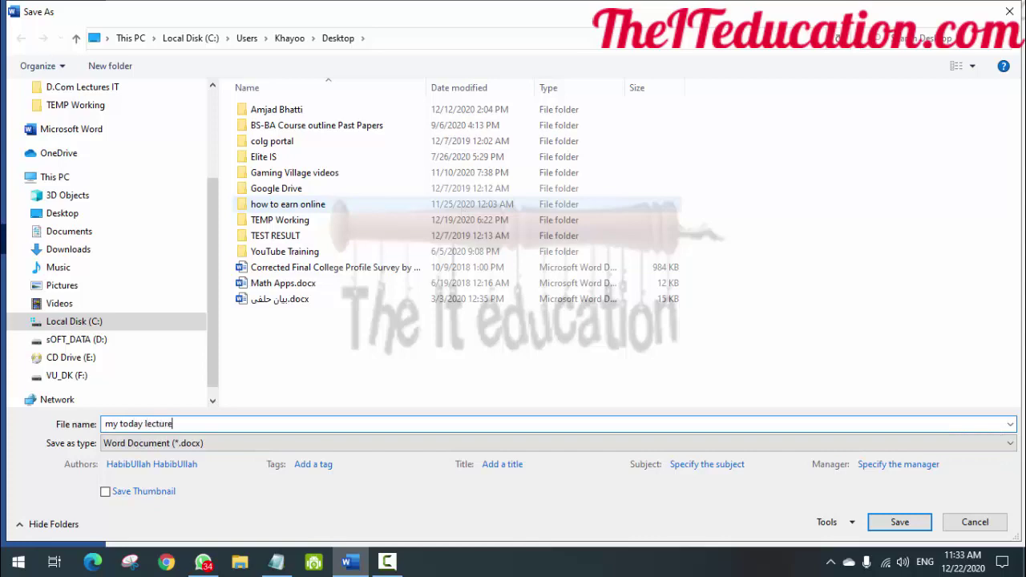
pyautogui.click(899, 522)
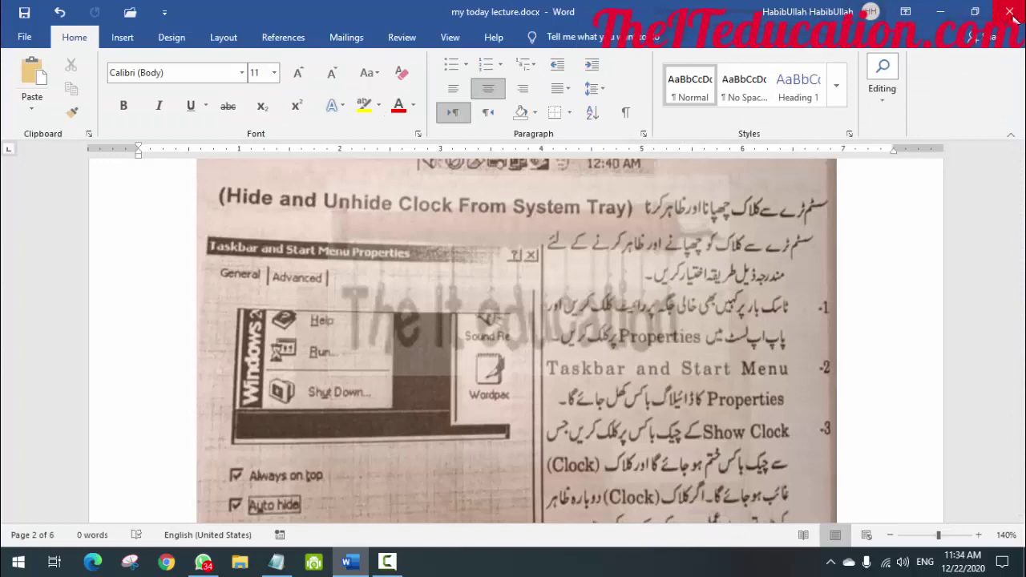
pyautogui.click(943, 13)
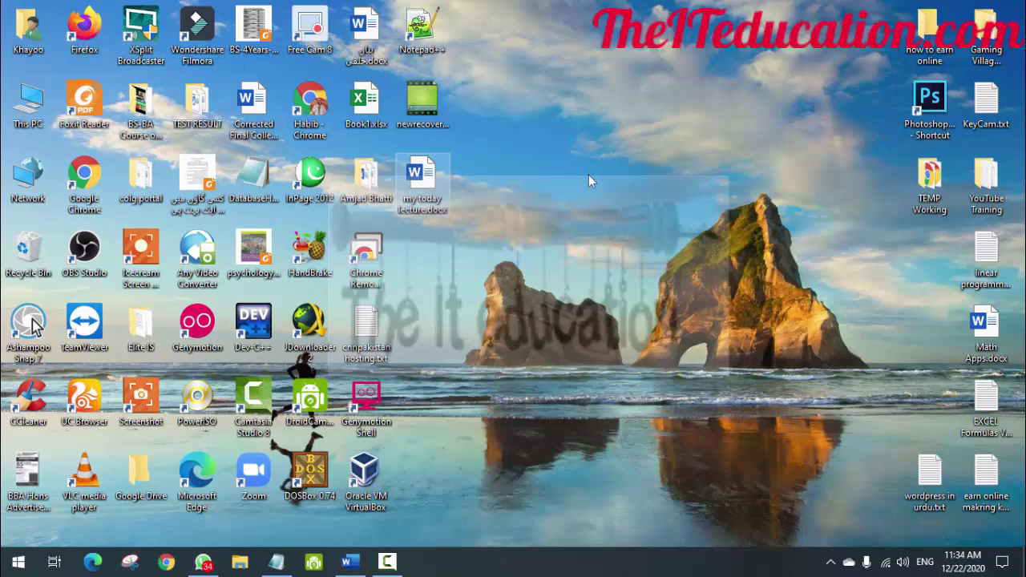
# Step: Open the desktop icon settings from the Themes page of the personalization settings
pyautogui.rightClick(602, 137)
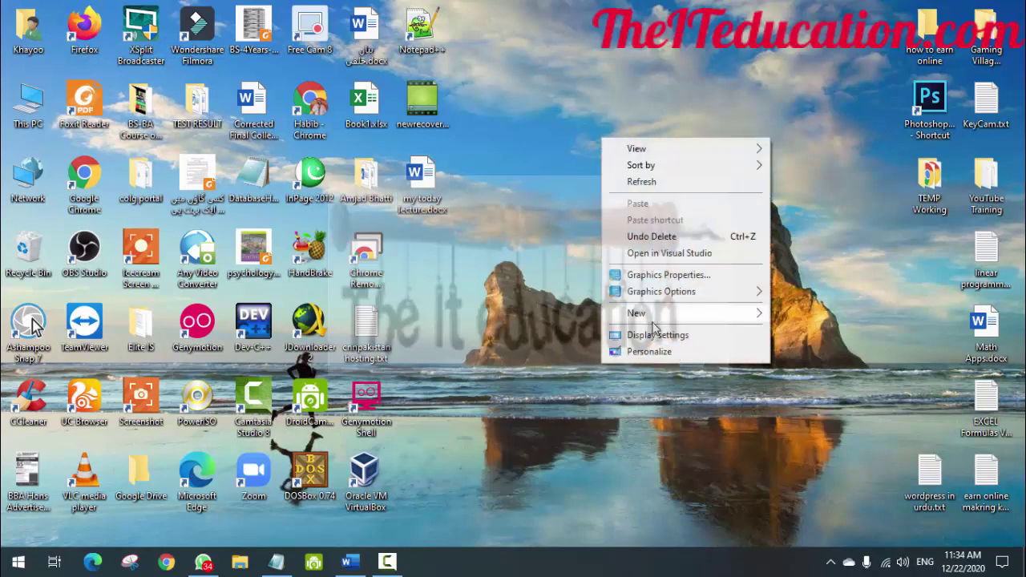
pyautogui.click(655, 357)
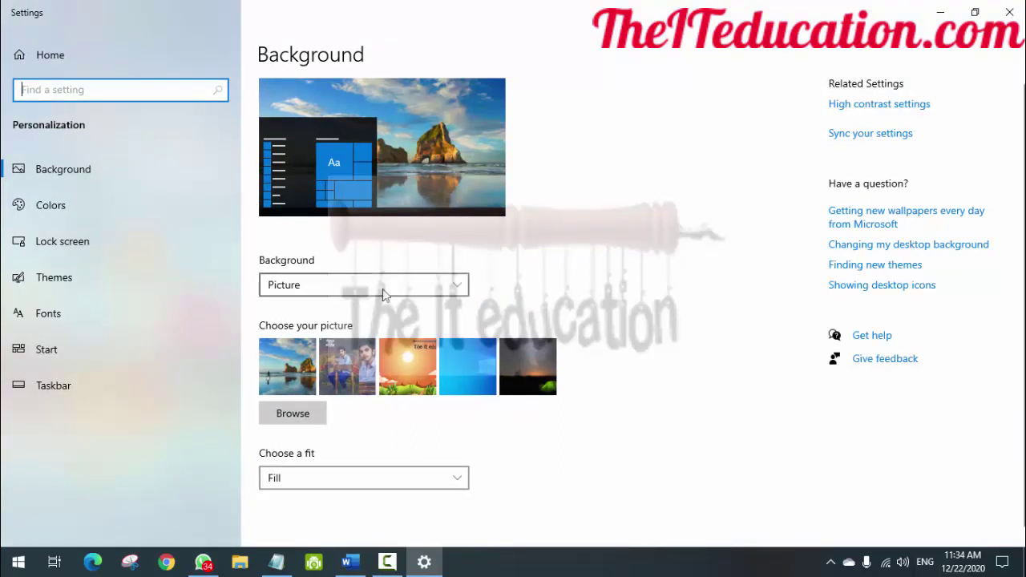
pyautogui.click(56, 285)
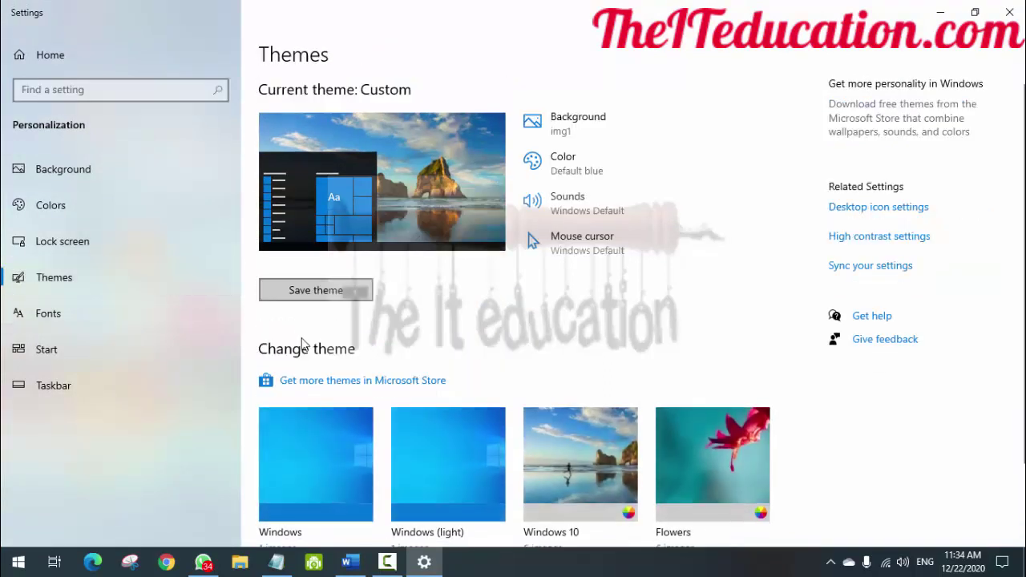
pyautogui.click(856, 214)
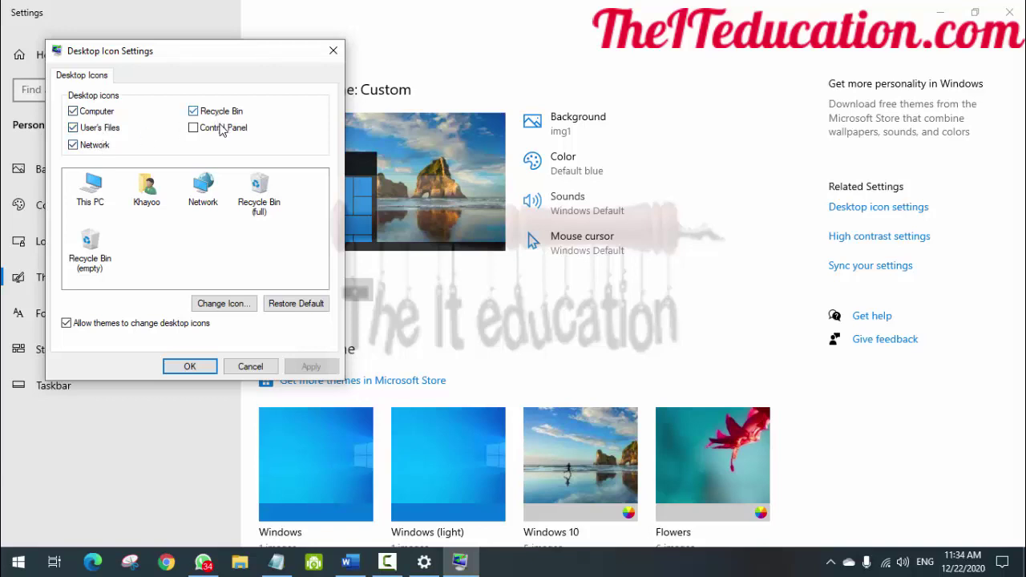
# Step: Clear and re-enable the Computer desktop icon, accept the dialog, and close Settings
pyautogui.click(74, 113)
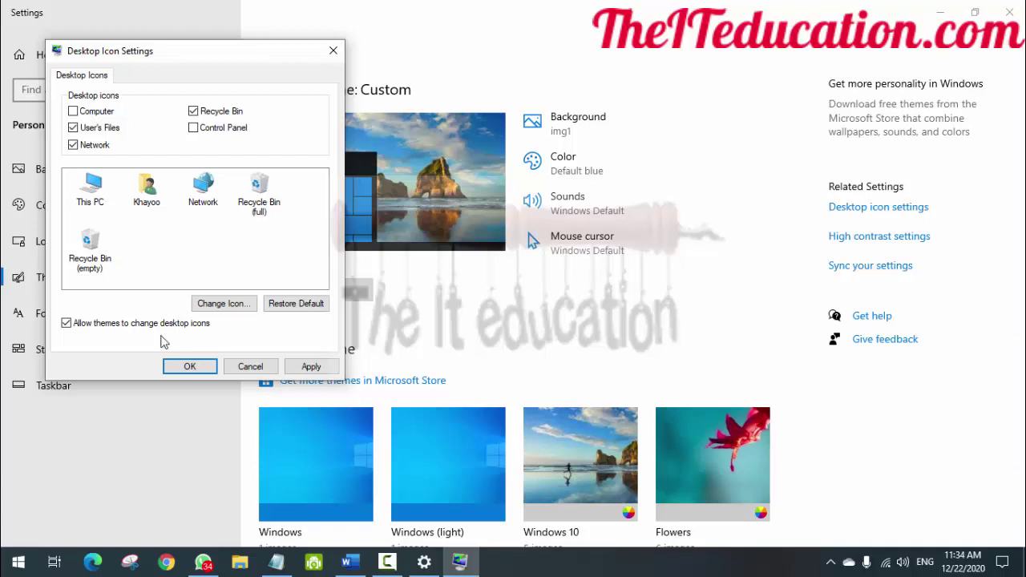
pyautogui.click(73, 112)
pyautogui.click(189, 366)
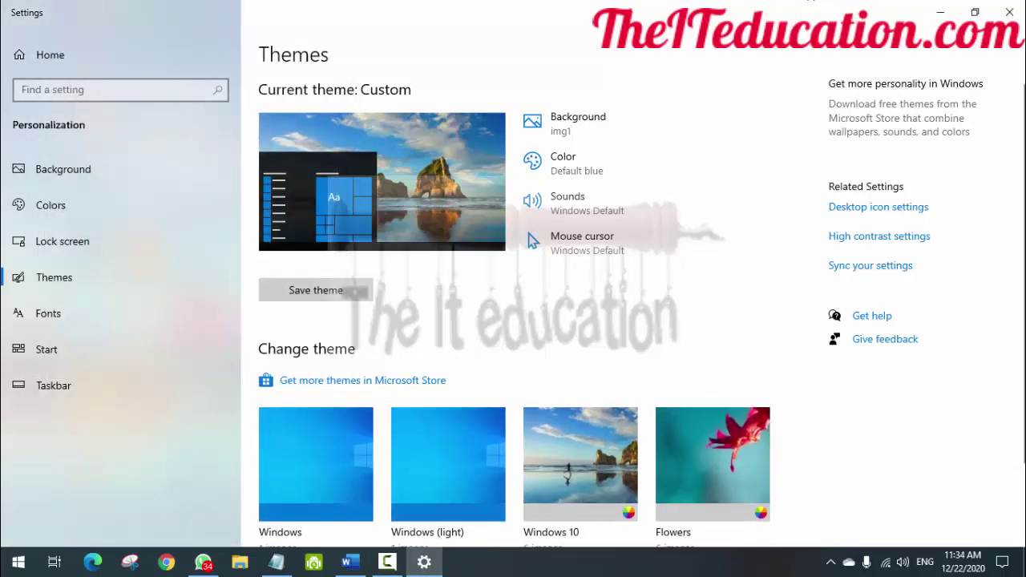
pyautogui.click(1011, 12)
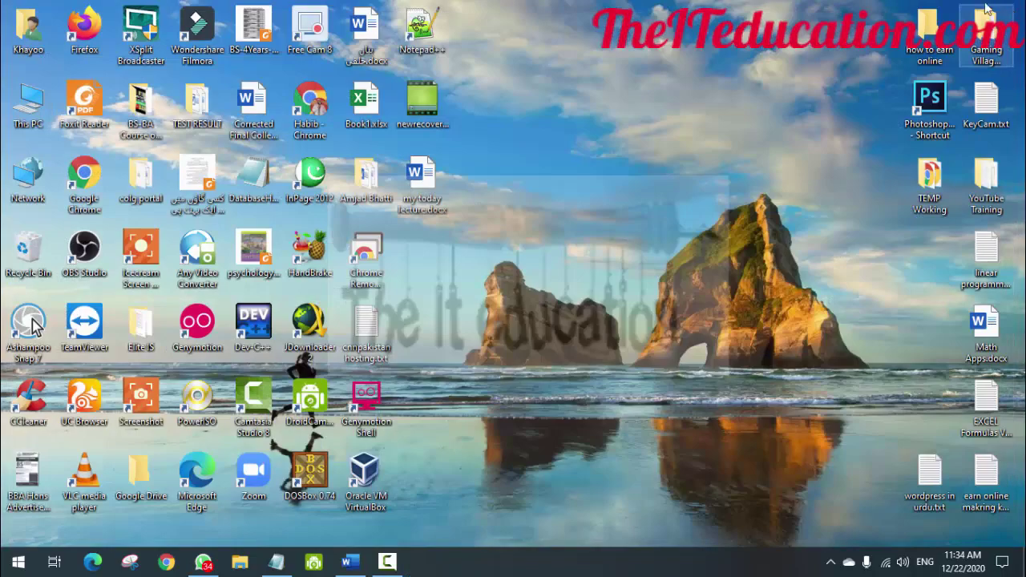
# Step: Switch to the Word document, review the system tray passage above the hide and unhide clock section, and minimize Word
pyautogui.click(349, 563)
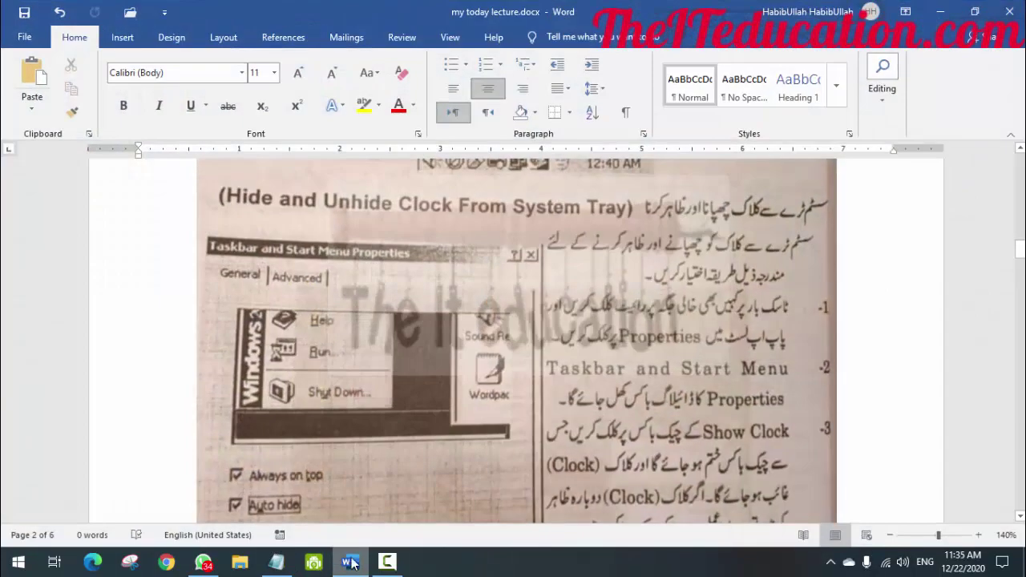
pyautogui.click(1019, 149)
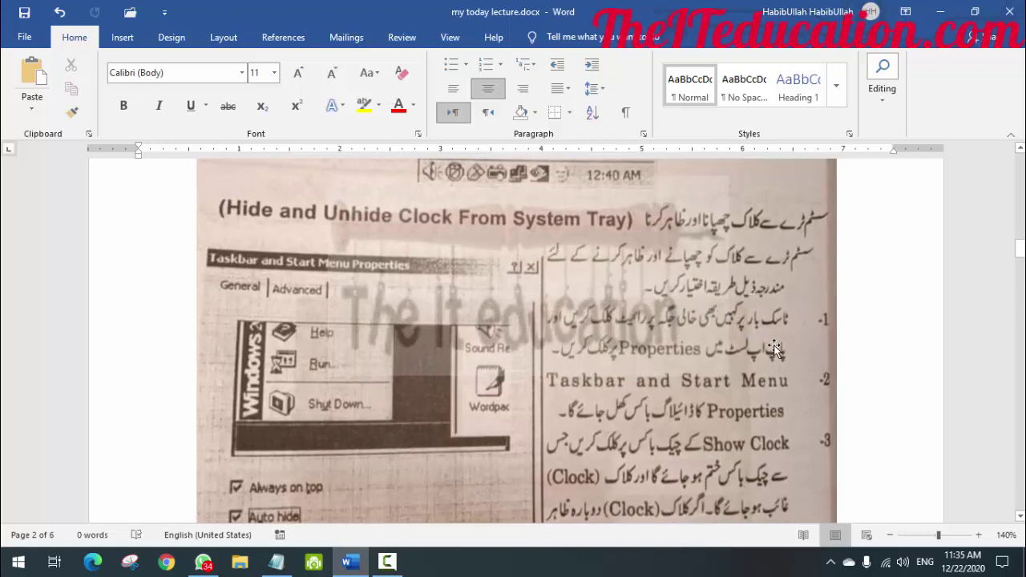
pyautogui.scroll(3, 572, 333)
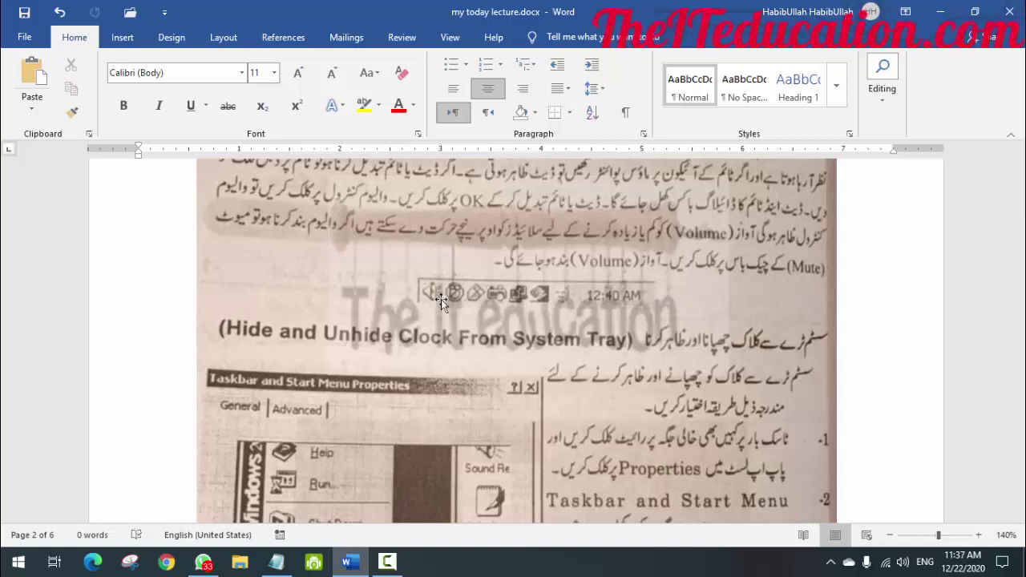
pyautogui.click(933, 11)
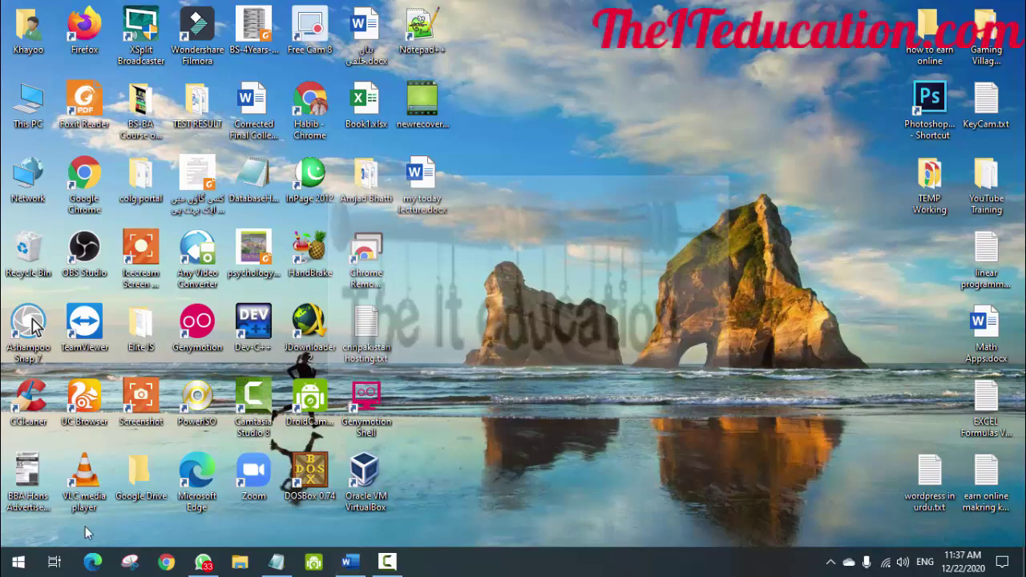
# Step: Switch to the Notepad list and add the heading "Task bar" below it, leaving one blank line between
pyautogui.click(17, 563)
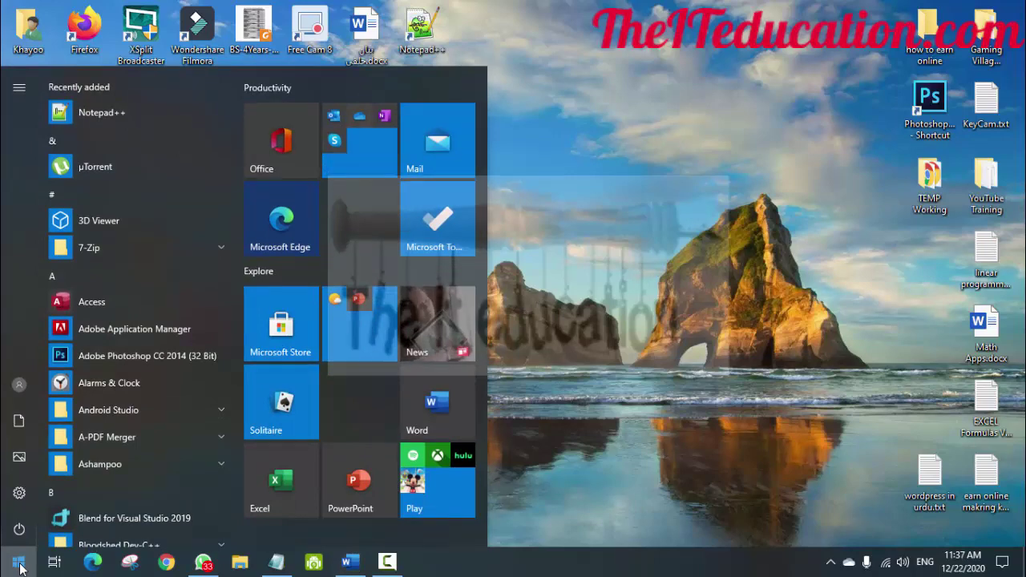
pyautogui.click(276, 563)
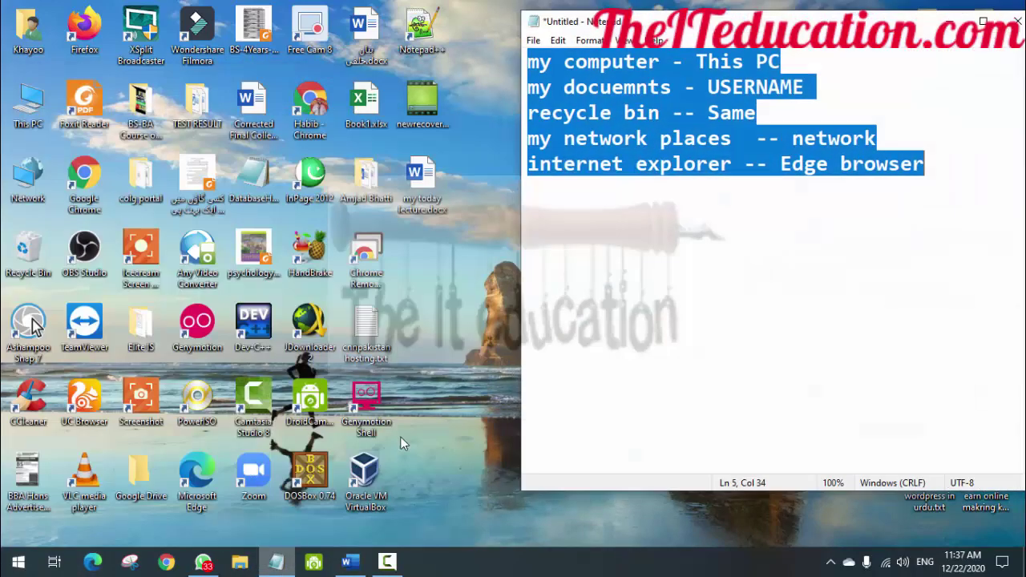
pyautogui.click(815, 181)
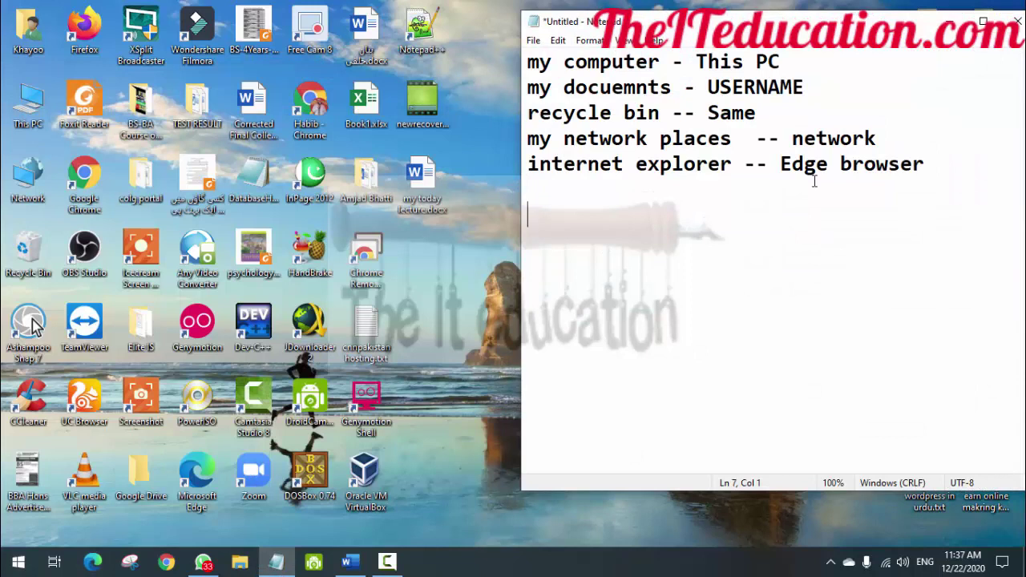
pyautogui.write('St')
pyautogui.press('BackSpace')
pyautogui.press('BackSpace')
pyautogui.write('Taks')
pyautogui.press('BackSpace')
pyautogui.press('BackSpace')
pyautogui.write('sk bar')
pyautogui.press('Return')
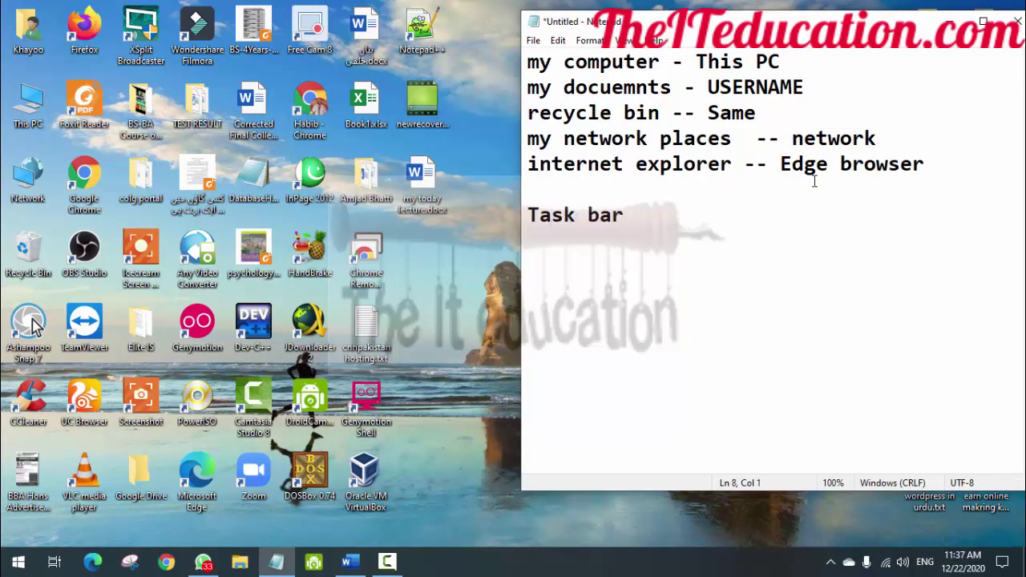
# Step: List "1. start button", "2. quick lanuch" and "3. system tray" on separate lines under the Task bar heading
pyautogui.write('1. start')
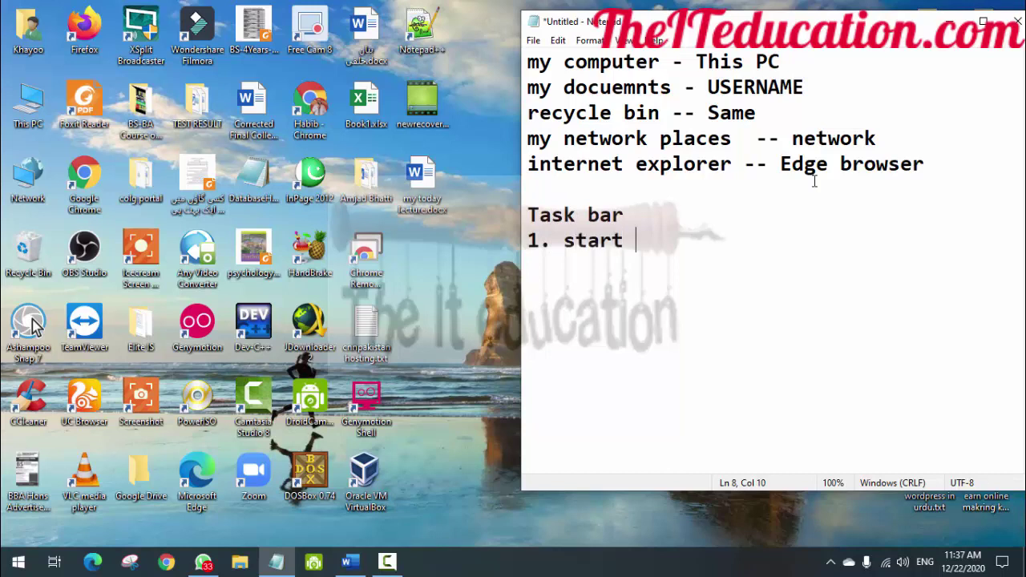
pyautogui.write(' button 2')
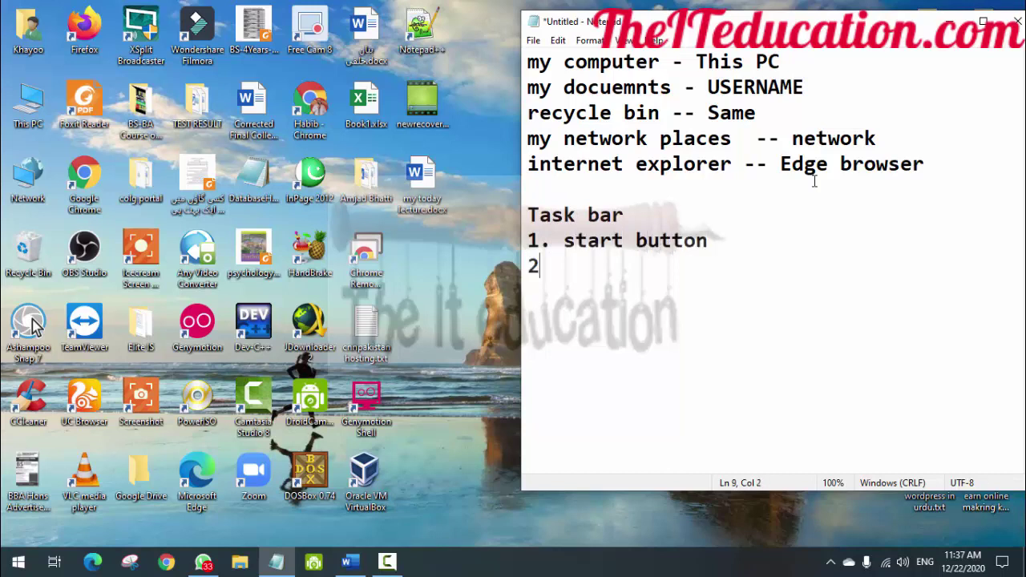
pyautogui.write('. quick lanuch')
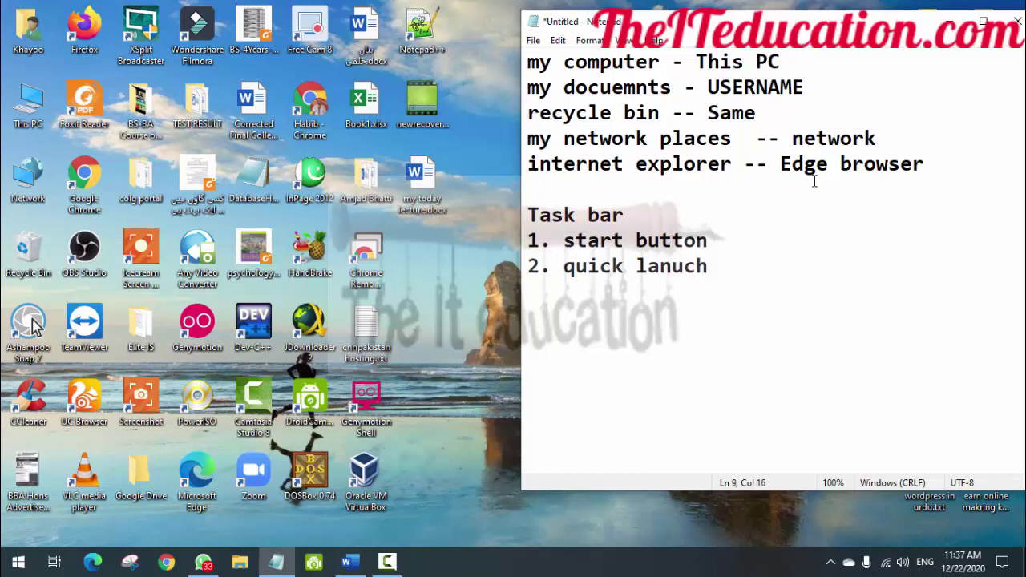
pyautogui.press('Return')
pyautogui.write('3. system')
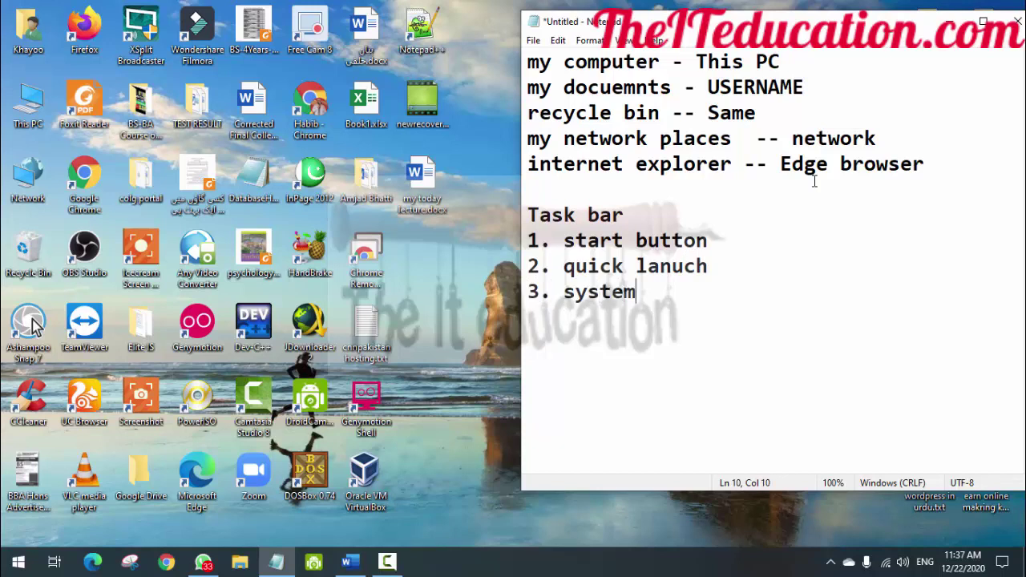
pyautogui.write(' tray')
# Step: Show and dismiss the Start menu, and launch Chrome from the taskbar and close it again
pyautogui.click(19, 563)
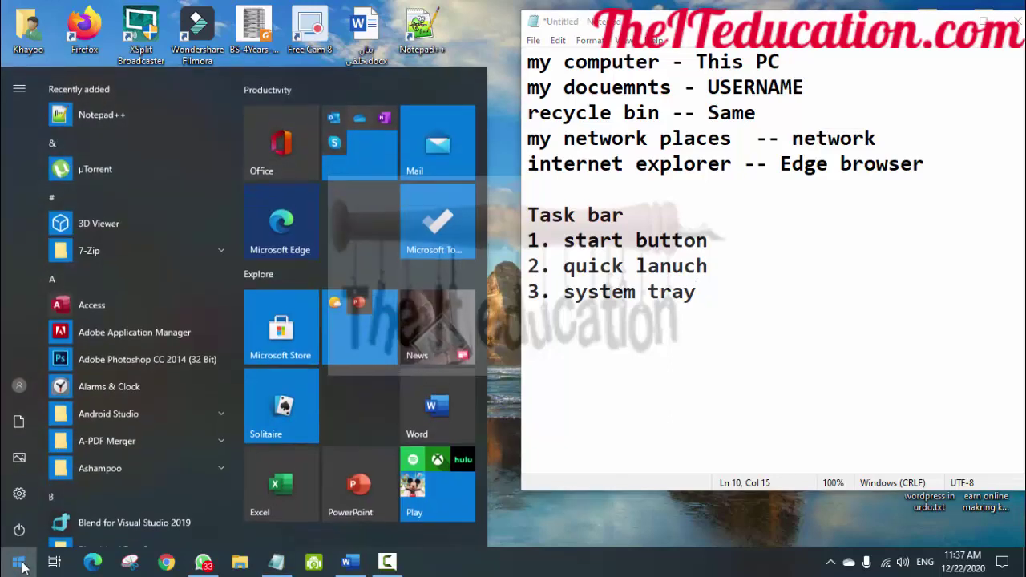
pyautogui.click(19, 563)
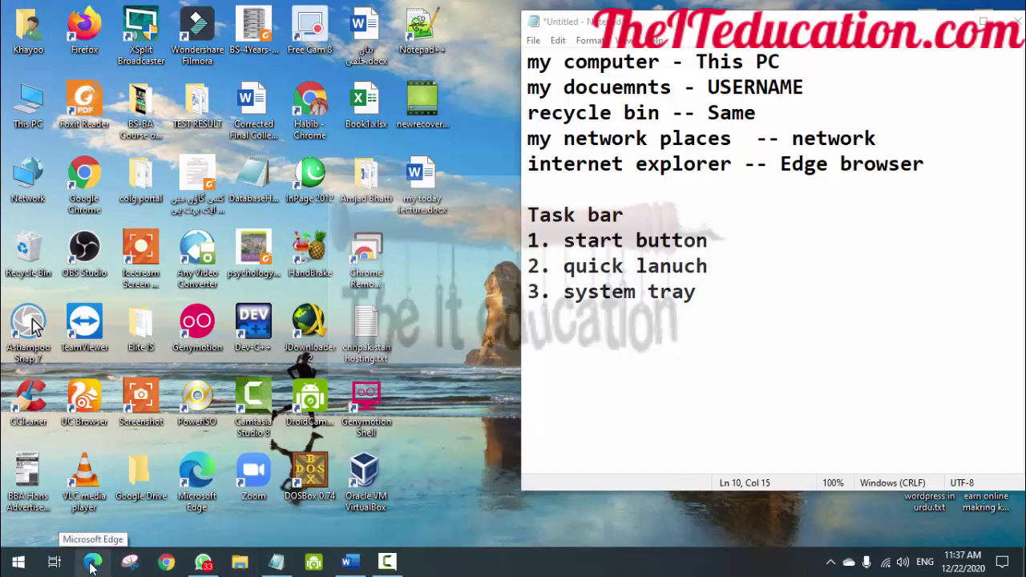
pyautogui.click(168, 563)
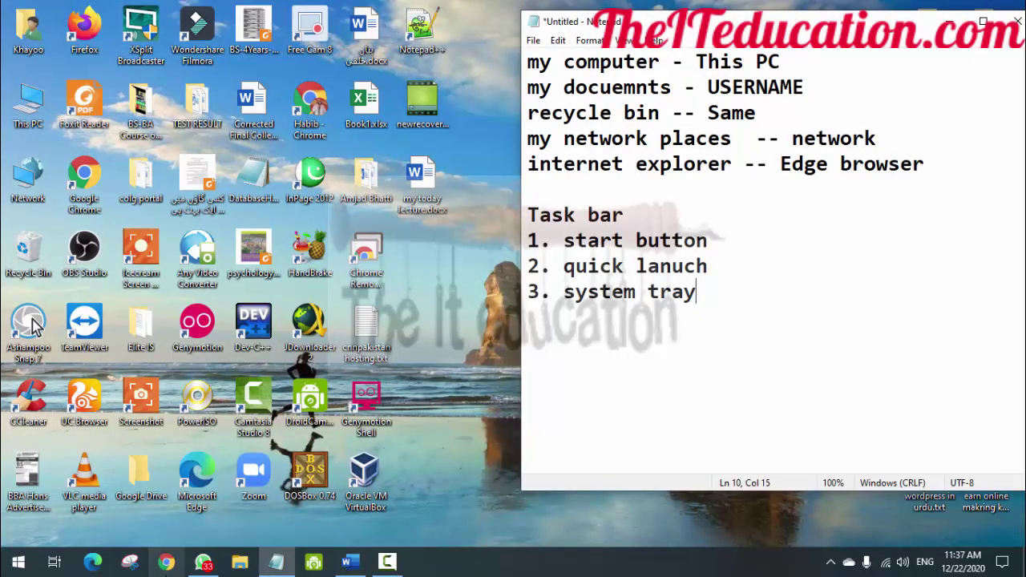
pyautogui.click(165, 566)
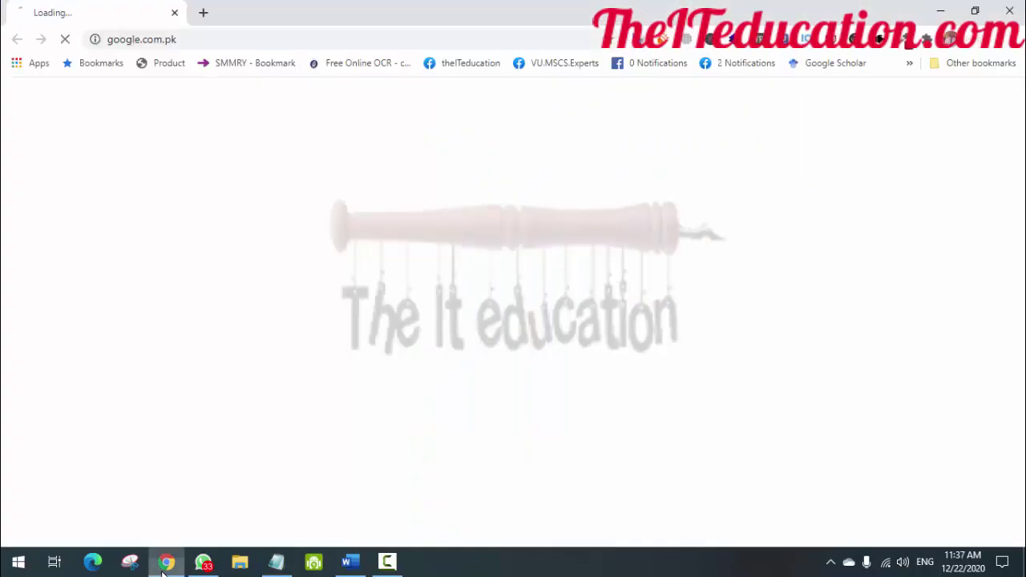
pyautogui.click(1009, 11)
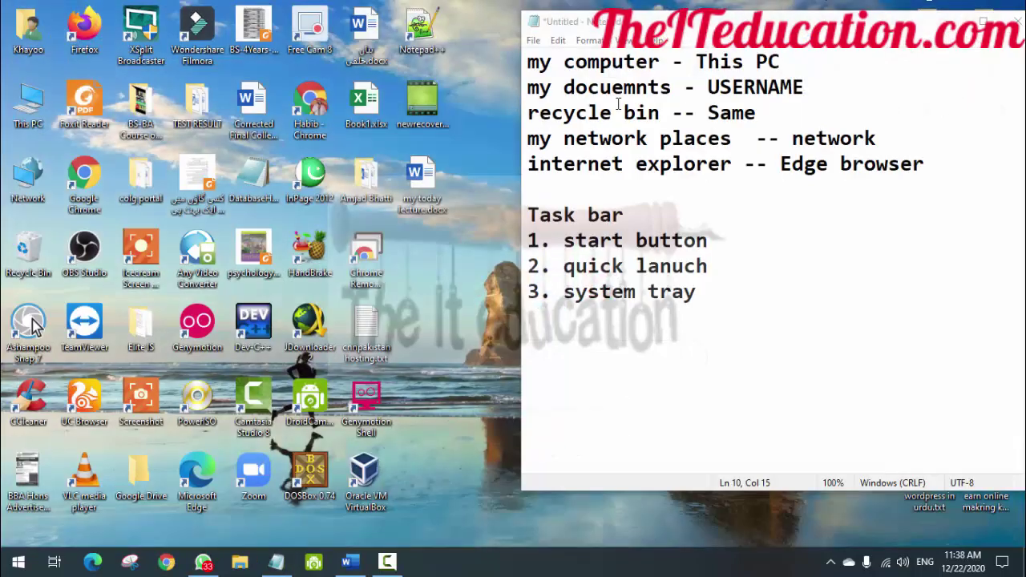
# Step: Empty the Recycle Bin, permanently deleting the file lecture IT.wav
pyautogui.rightClick(44, 255)
pyautogui.click(96, 278)
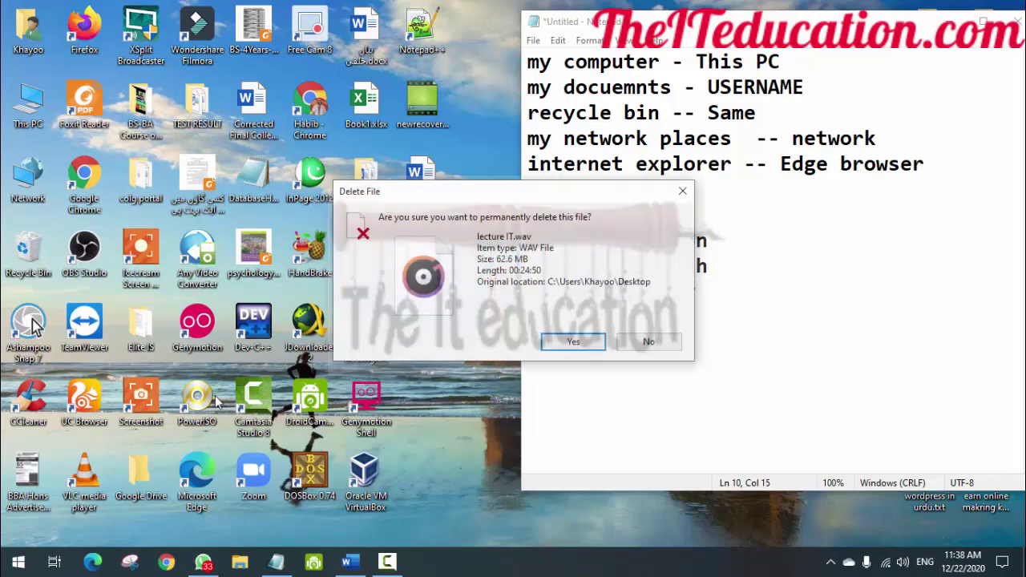
pyautogui.click(571, 340)
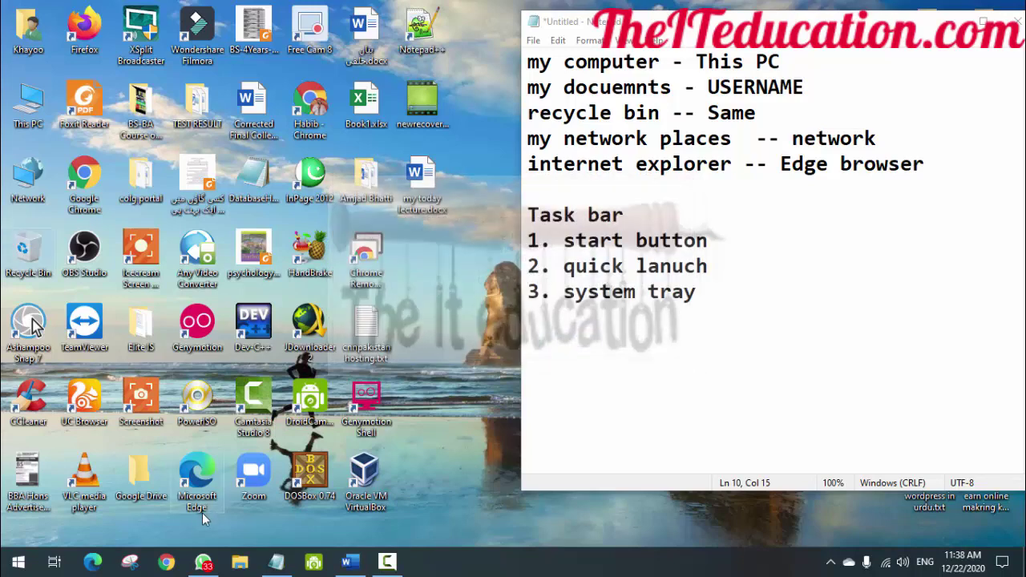
# Step: Examine the input language choices, the speaker volume control and the hidden icons in the system tray
pyautogui.click(925, 563)
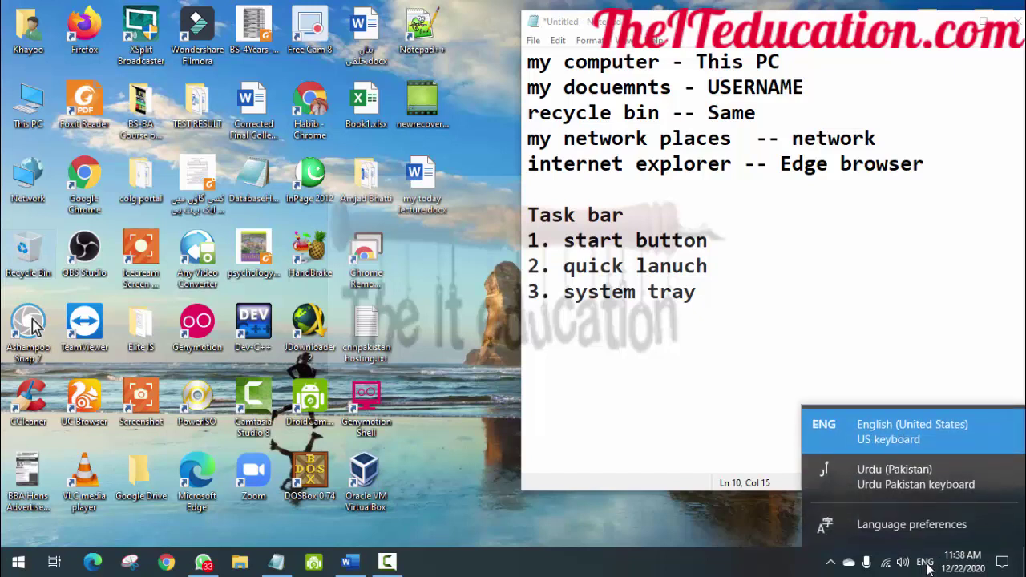
pyautogui.click(926, 563)
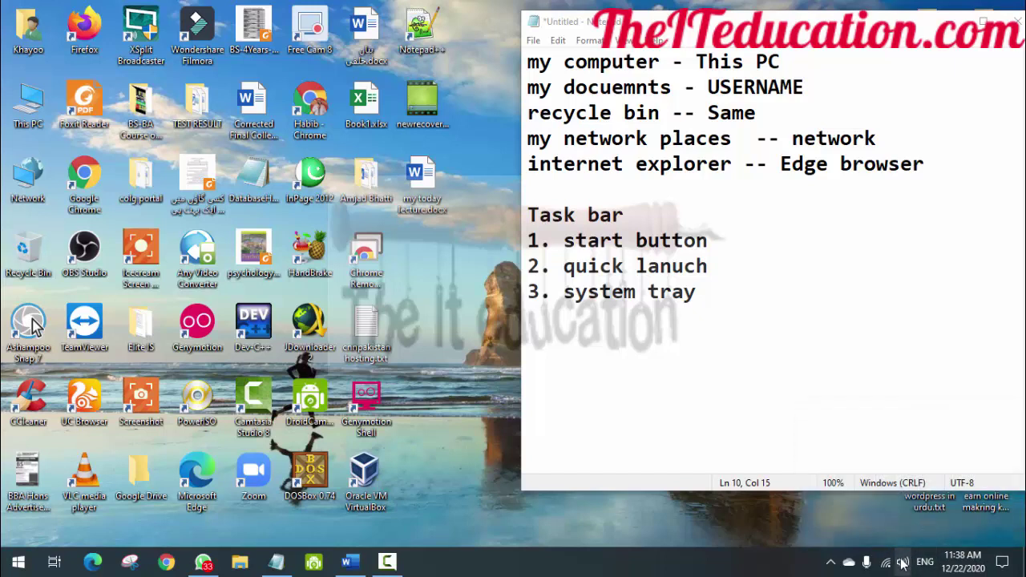
pyautogui.click(902, 562)
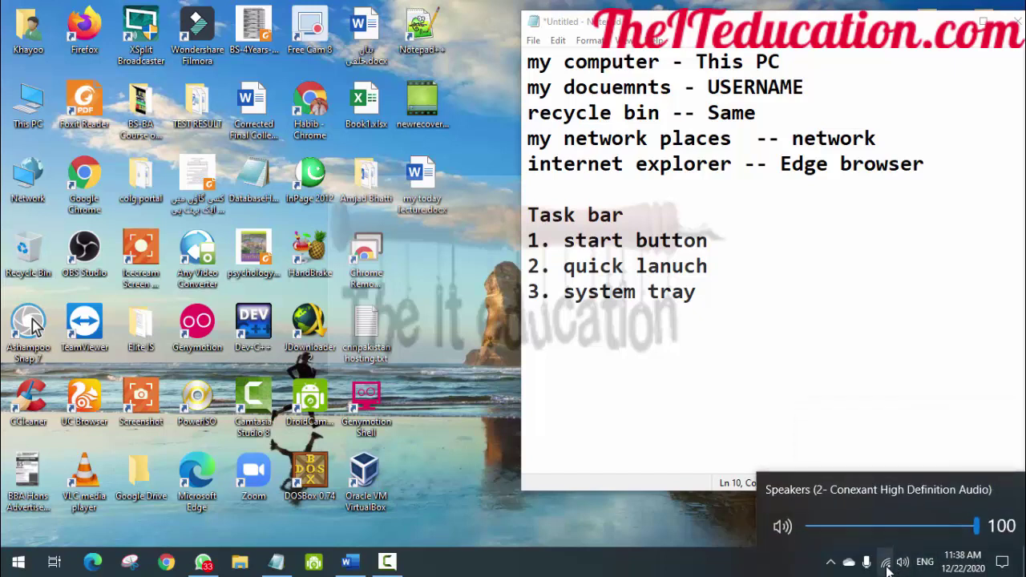
pyautogui.click(830, 562)
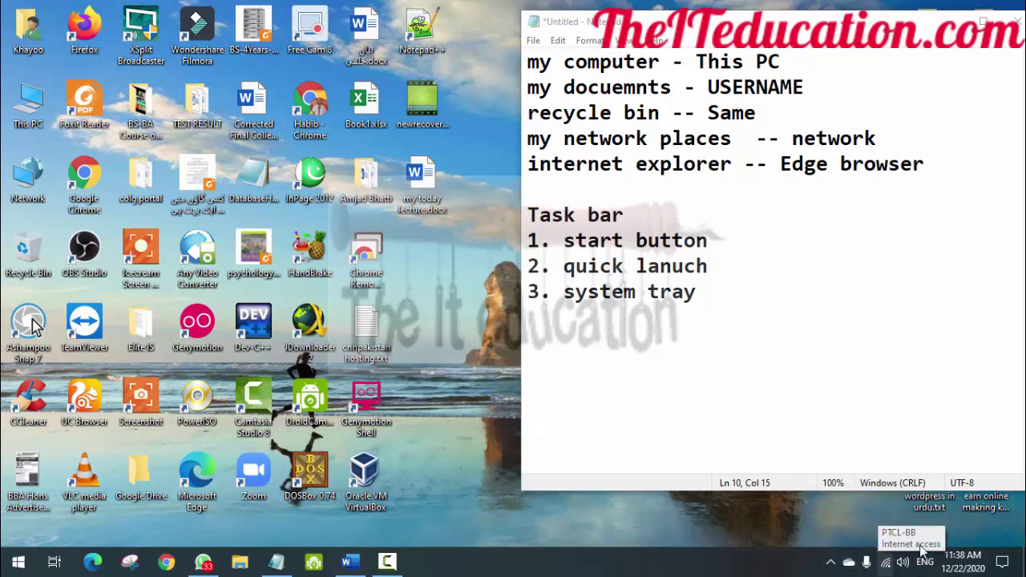
# Step: Open the taskbar settings and set the taskbar location on screen to Top
pyautogui.rightClick(760, 569)
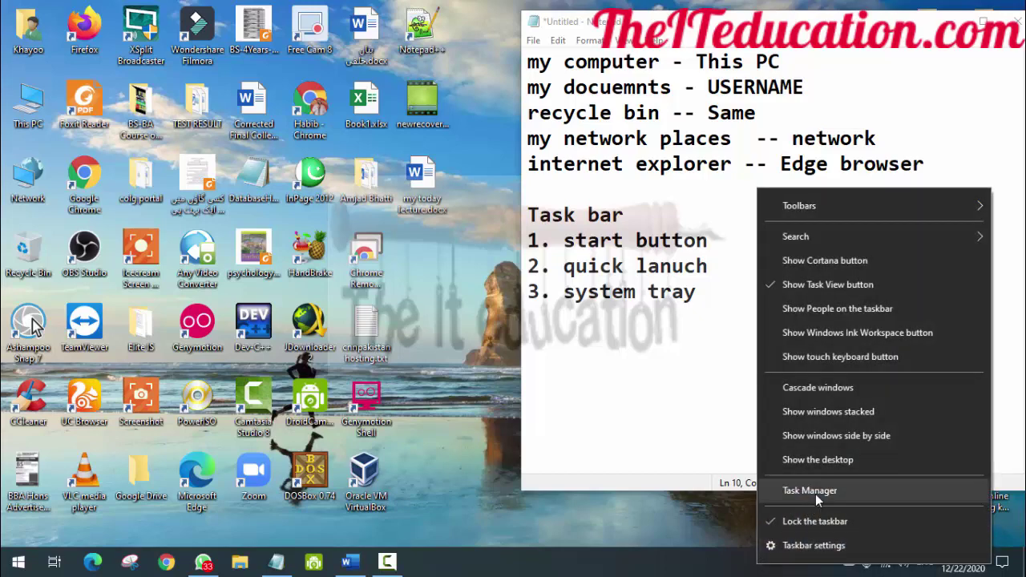
pyautogui.click(813, 545)
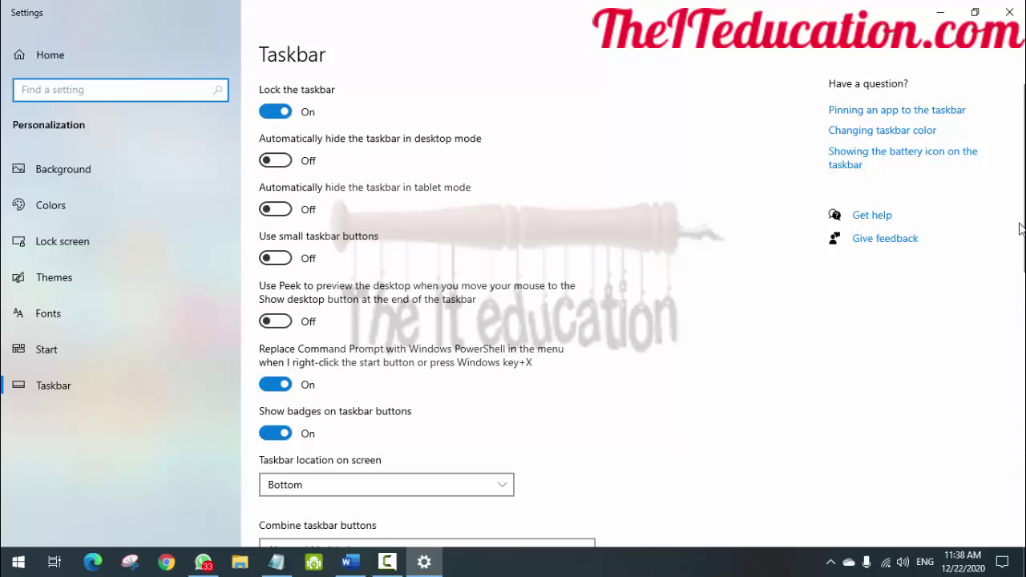
pyautogui.moveTo(1021, 220); pyautogui.dragTo(1021, 291)
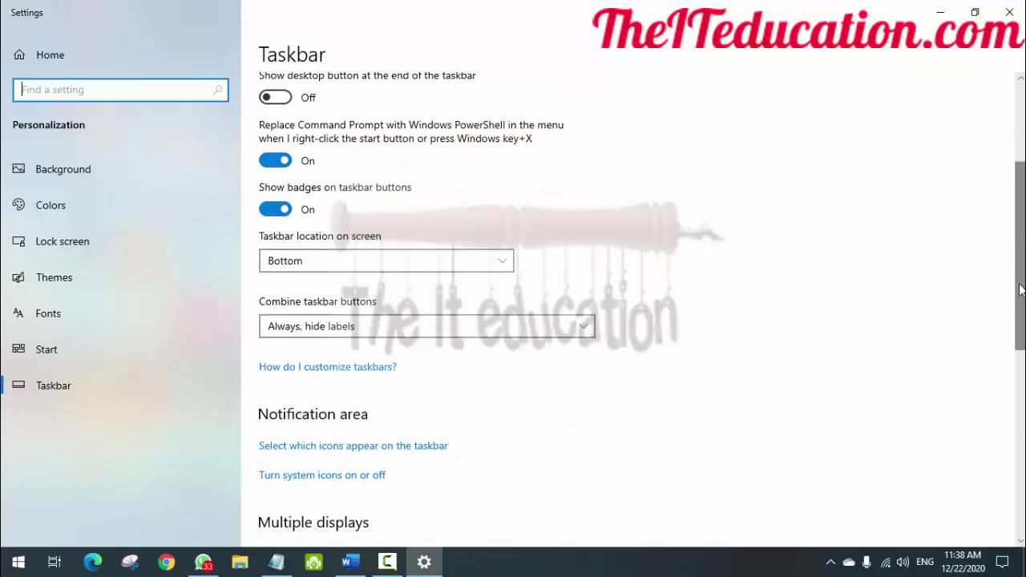
pyautogui.click(358, 259)
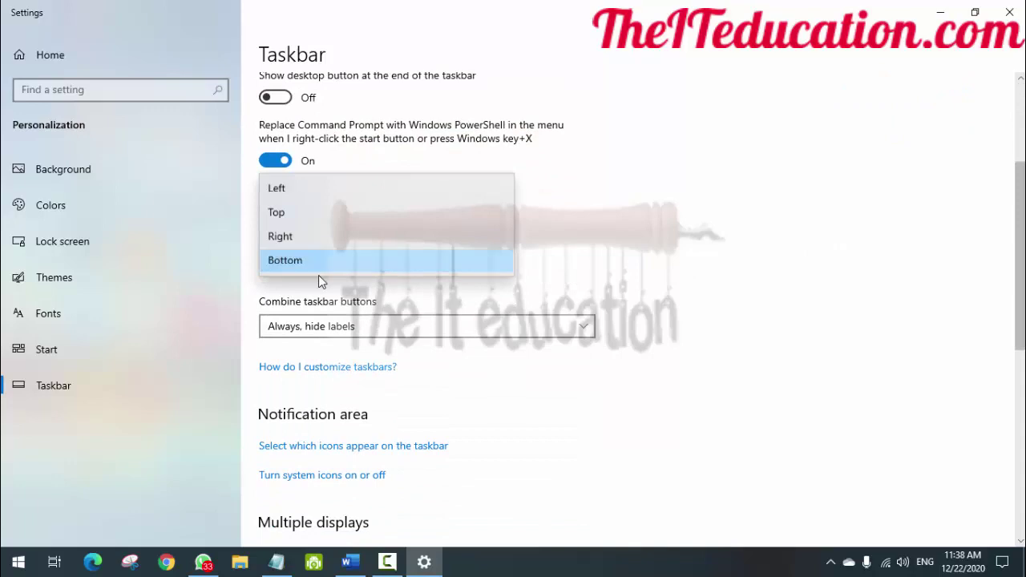
pyautogui.click(307, 210)
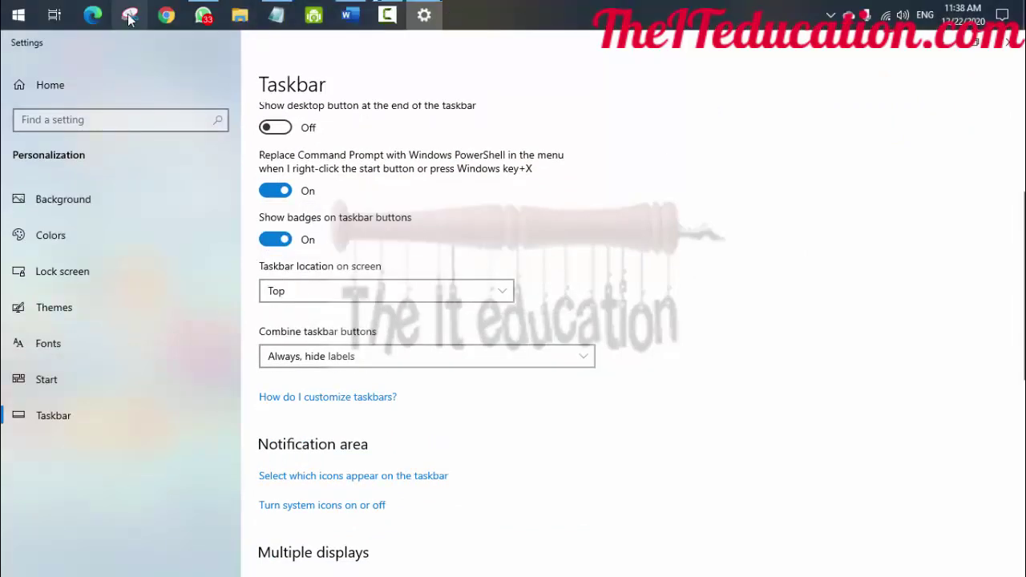
# Step: Show and dismiss the Start menu from the relocated taskbar, and set the taskbar location on screen to Right
pyautogui.click(27, 16)
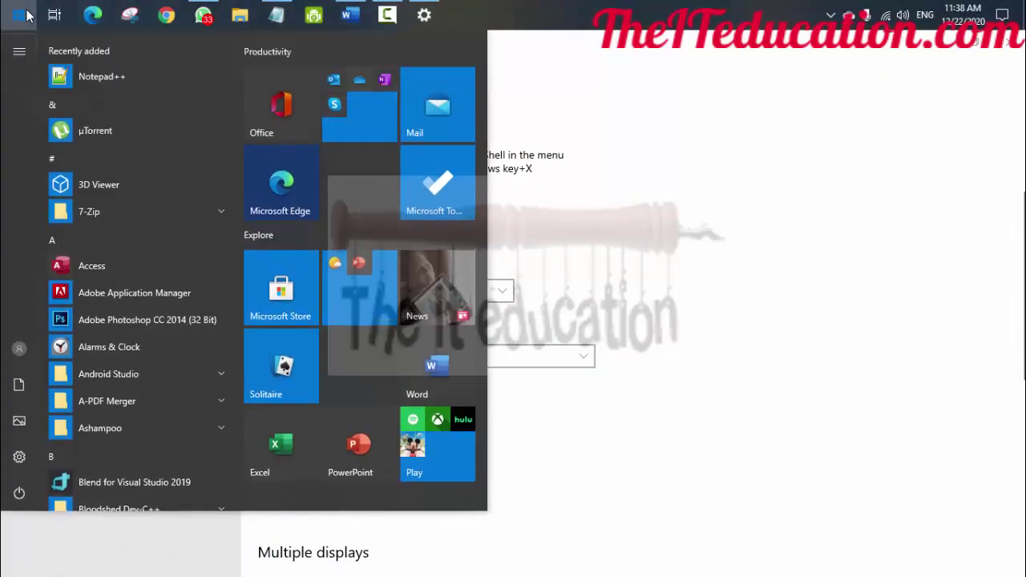
pyautogui.click(26, 15)
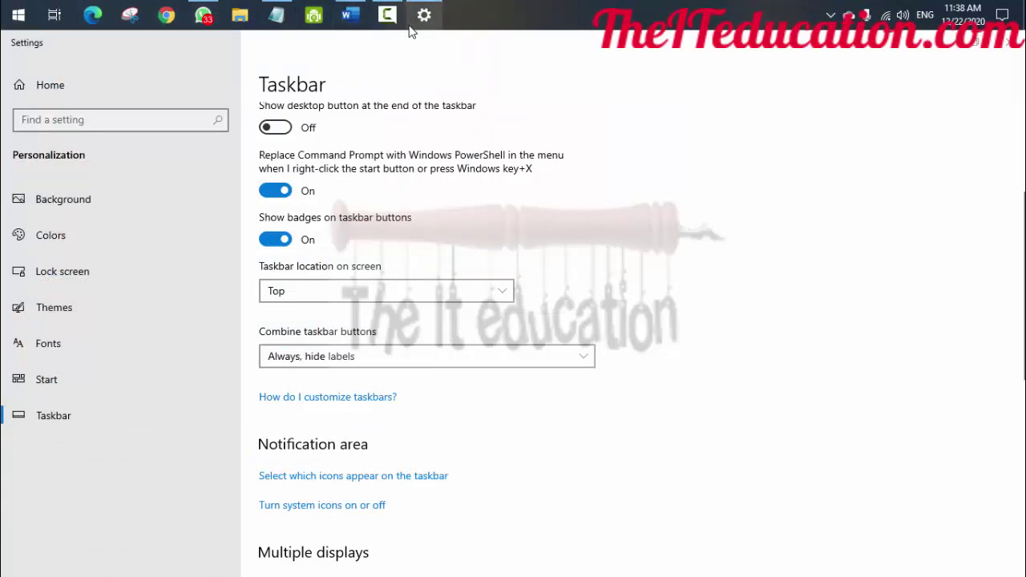
pyautogui.click(337, 296)
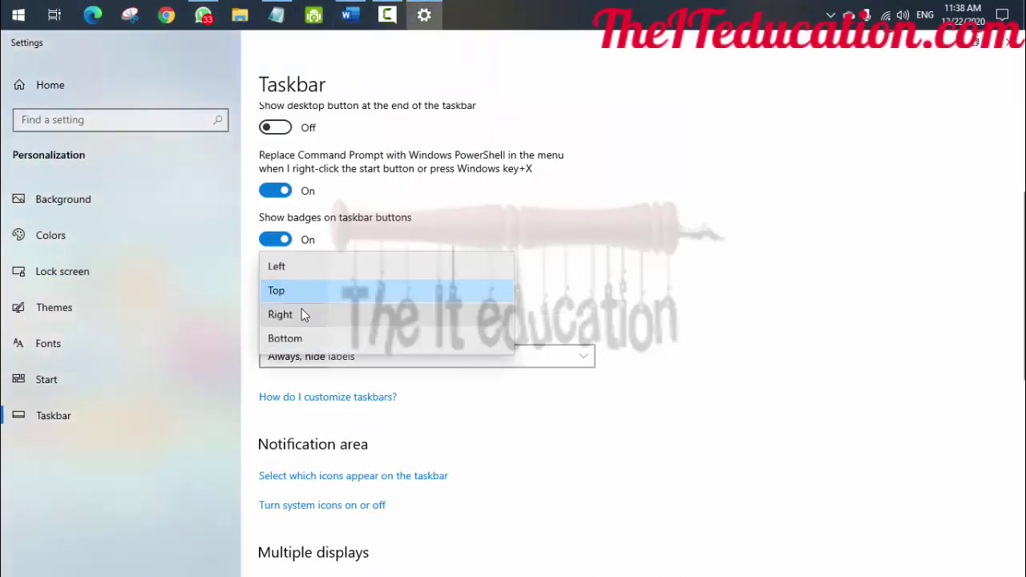
pyautogui.click(301, 312)
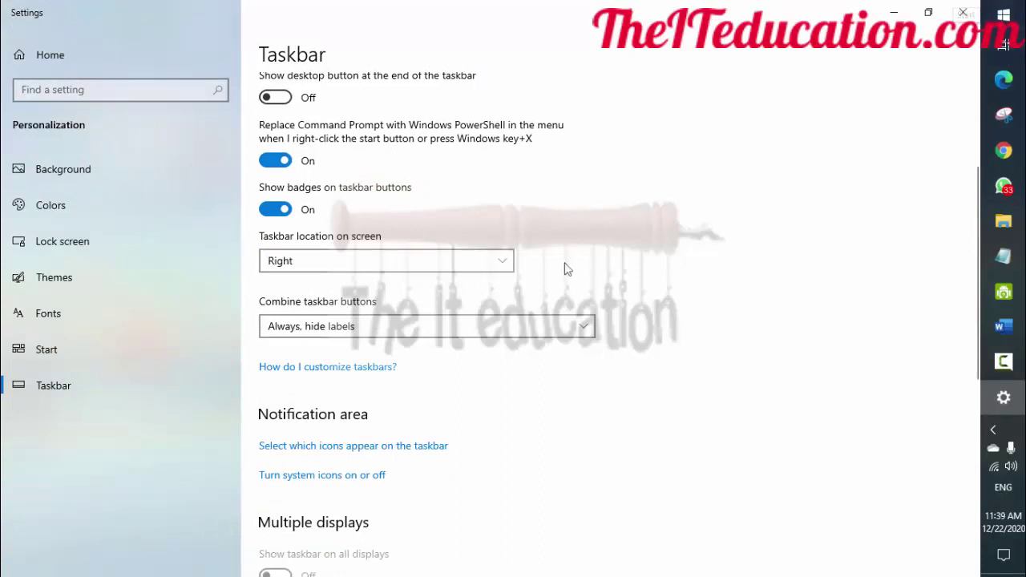
# Step: Set the taskbar location on screen to Left and then back to Bottom
pyautogui.click(428, 267)
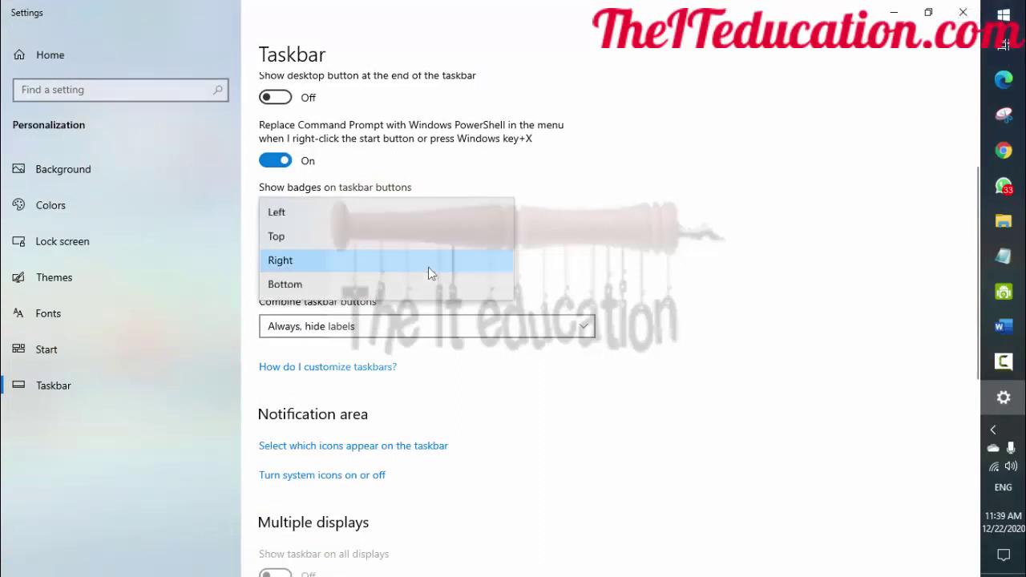
pyautogui.click(294, 212)
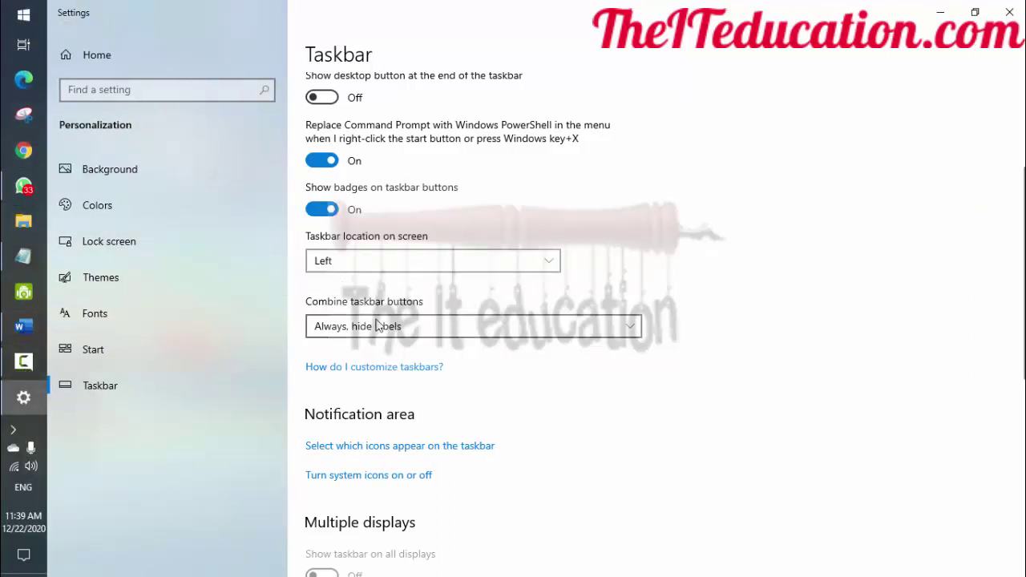
pyautogui.click(379, 261)
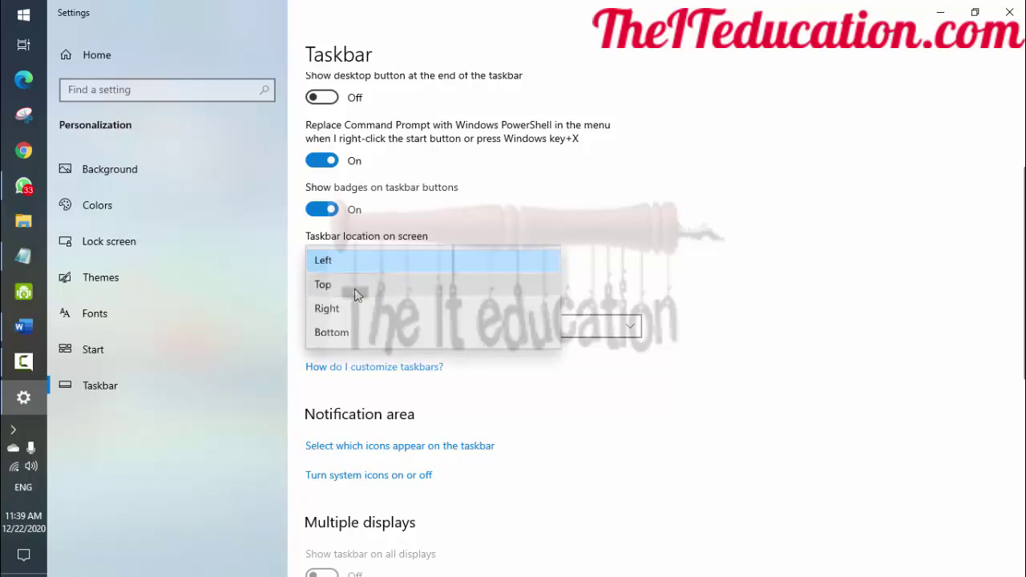
pyautogui.click(345, 335)
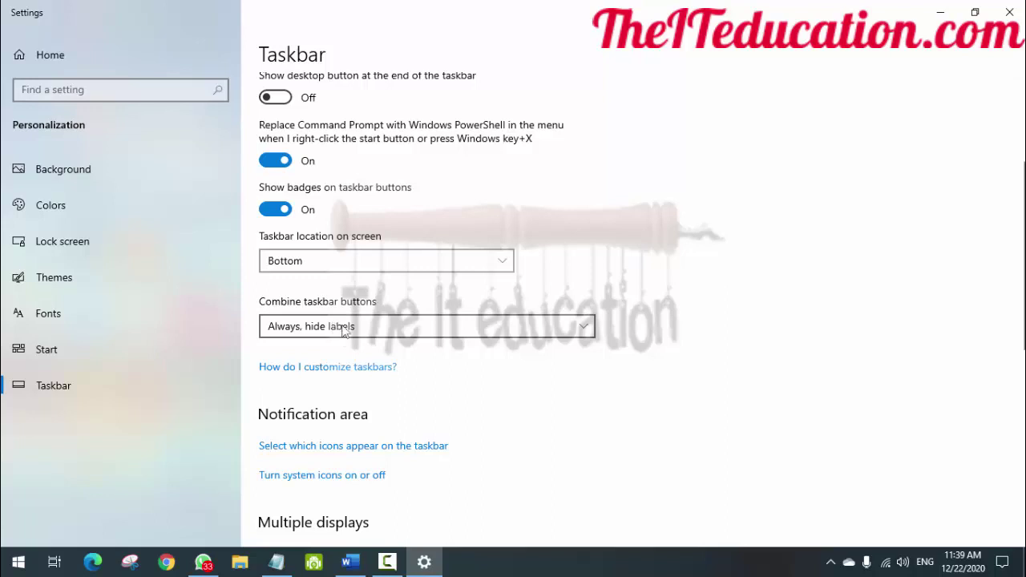
# Step: Examine the choices for combining taskbar buttons and the notification area, multiple displays and People settings
pyautogui.click(345, 329)
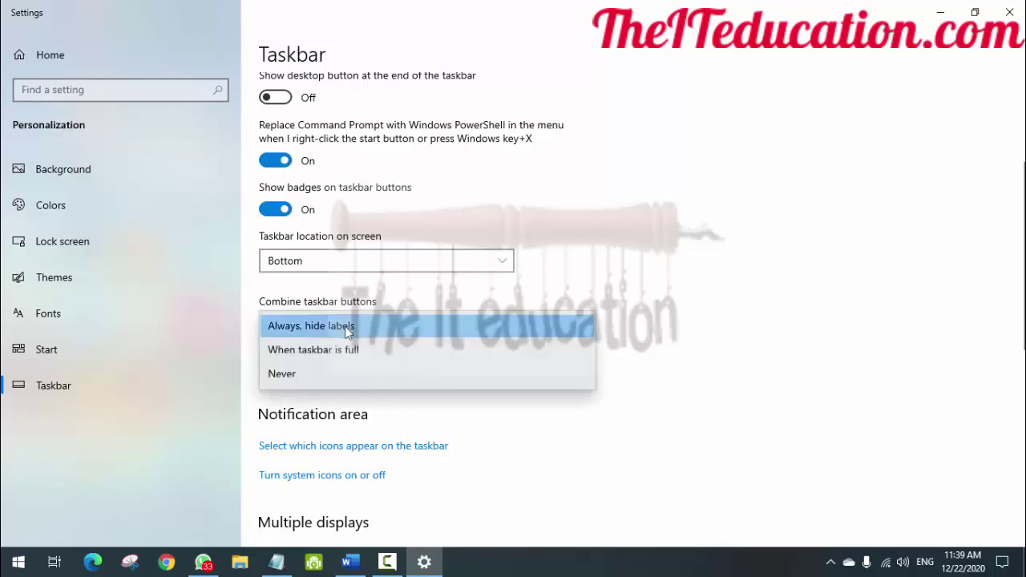
pyautogui.click(345, 327)
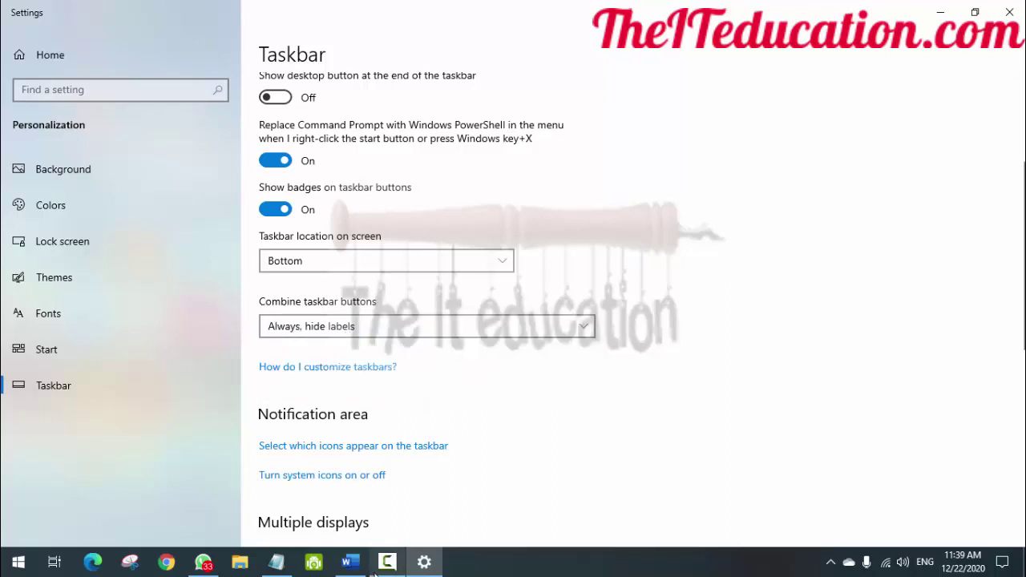
pyautogui.moveTo(424, 562)
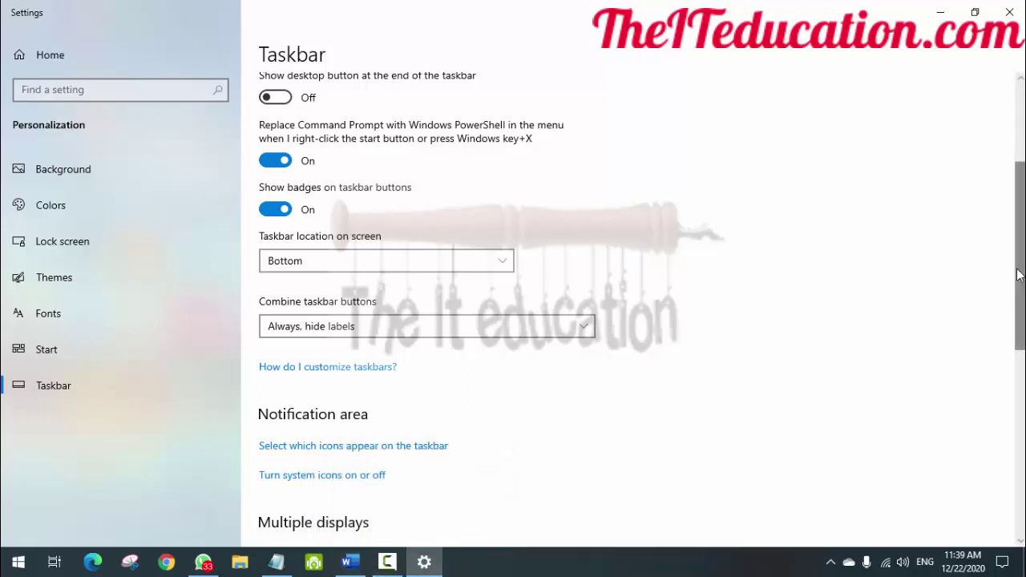
pyautogui.scroll(-5, 1021, 274)
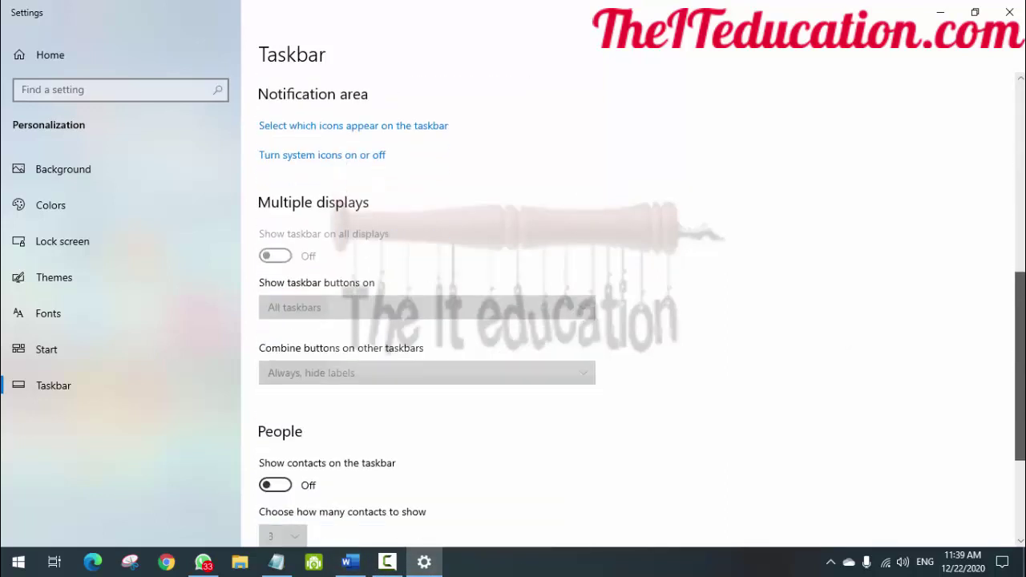
pyautogui.scroll(-3, 1023, 368)
pyautogui.scroll(5, 1023, 369)
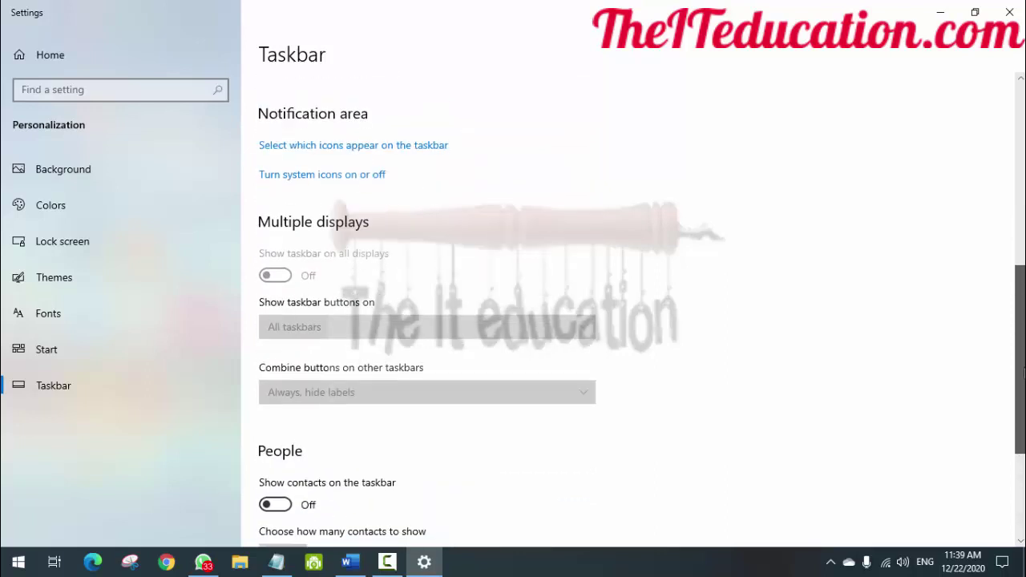
pyautogui.scroll(3, 1023, 369)
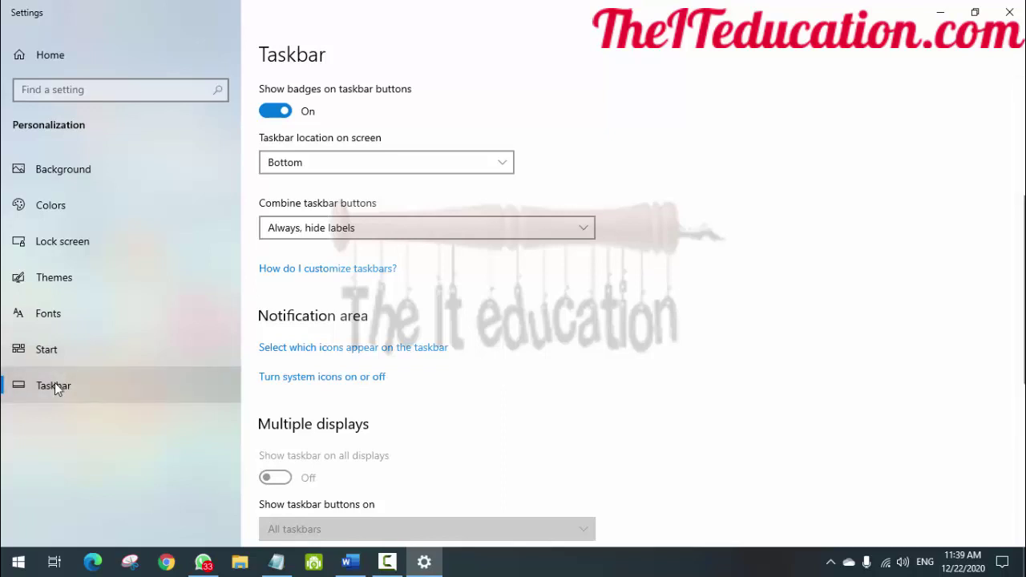
# Step: Switch badges on taskbar buttons off and on again, and view the taskbar location choices without changing them
pyautogui.click(272, 116)
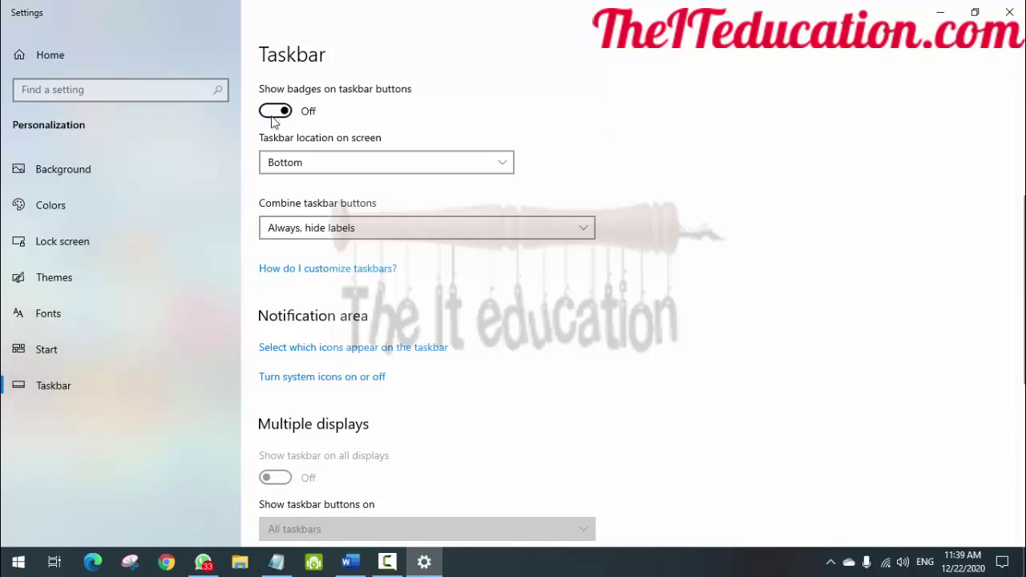
pyautogui.click(273, 120)
pyautogui.click(408, 162)
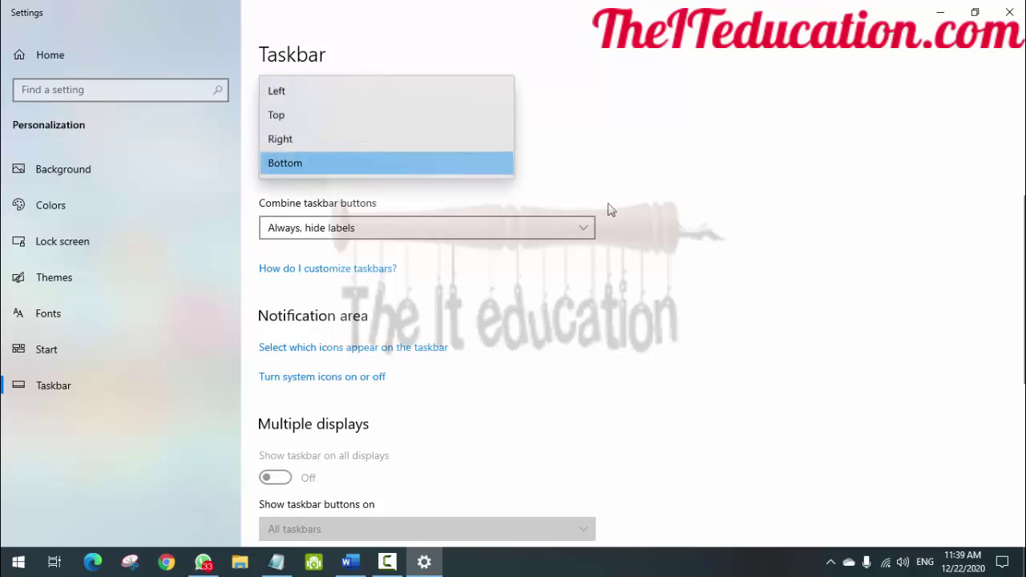
pyautogui.click(676, 189)
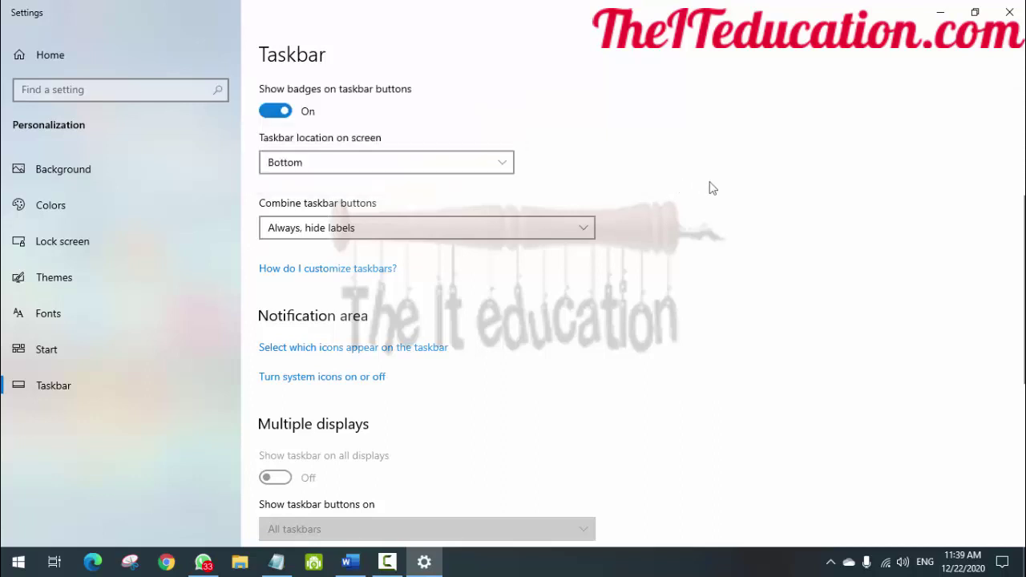
# Step: Open the settings for turning system icons on or off, and switch the Clock icon off and back on
pyautogui.click(340, 382)
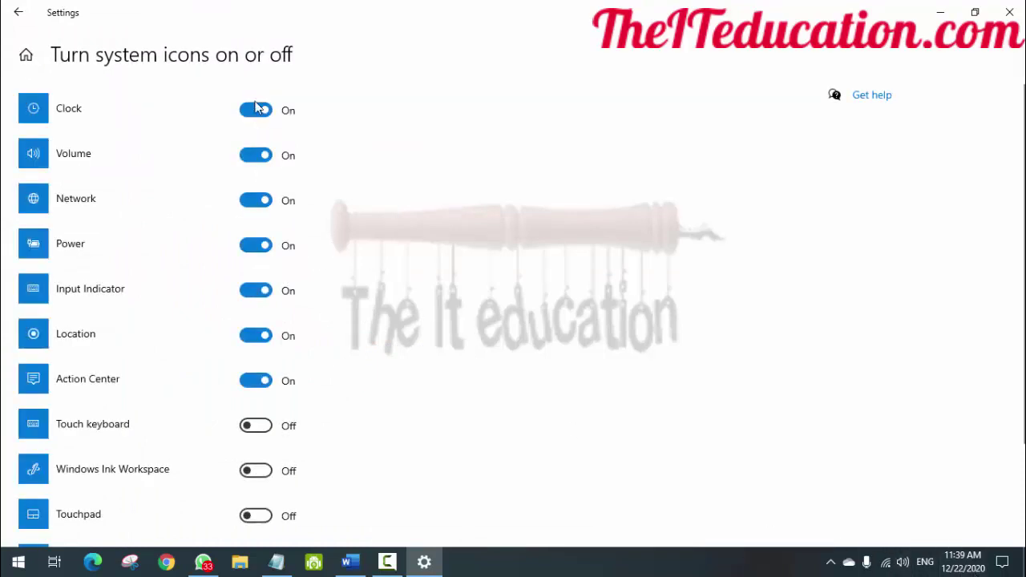
pyautogui.click(255, 109)
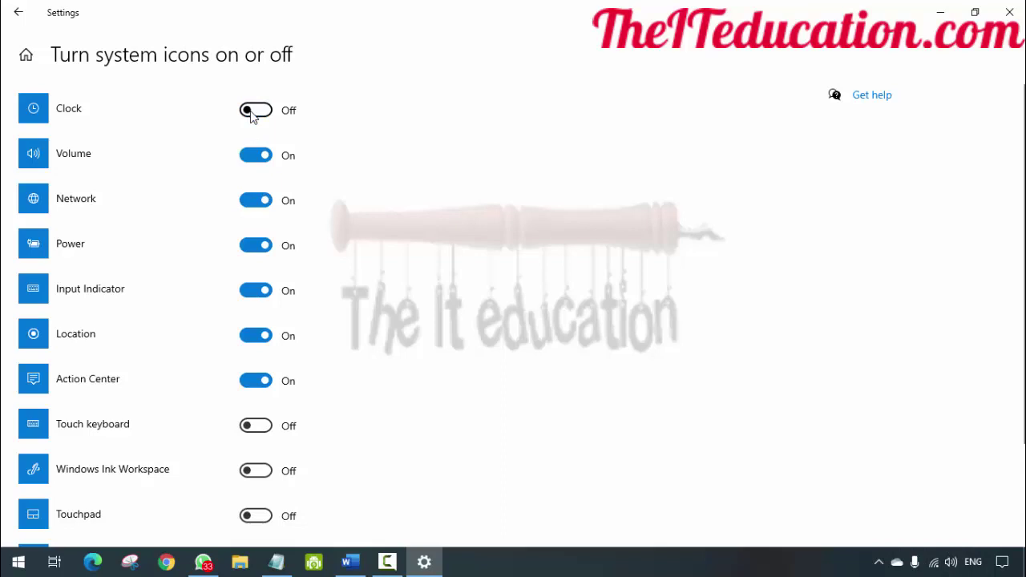
pyautogui.click(254, 112)
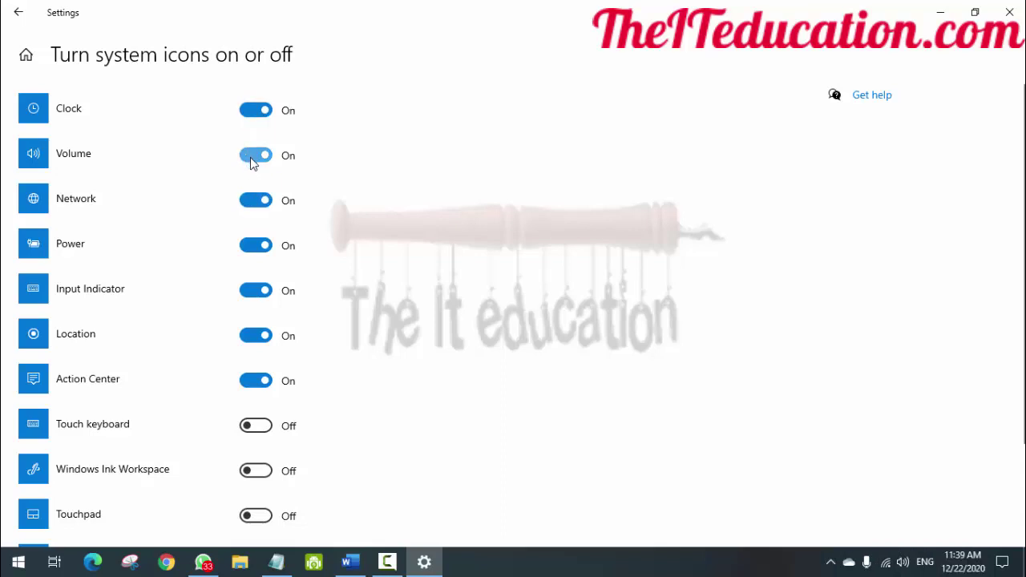
# Step: Switch the Volume, Network and Location system icons off and back on, and look through the rest of the icon list
pyautogui.click(251, 157)
pyautogui.click(252, 162)
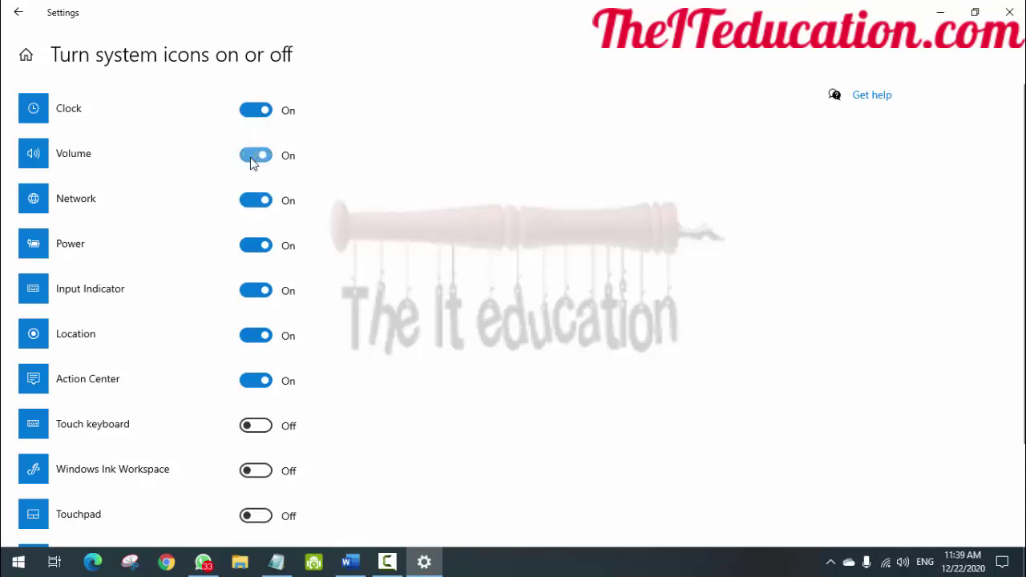
pyautogui.click(252, 202)
pyautogui.click(252, 202)
pyautogui.click(254, 342)
pyautogui.click(254, 341)
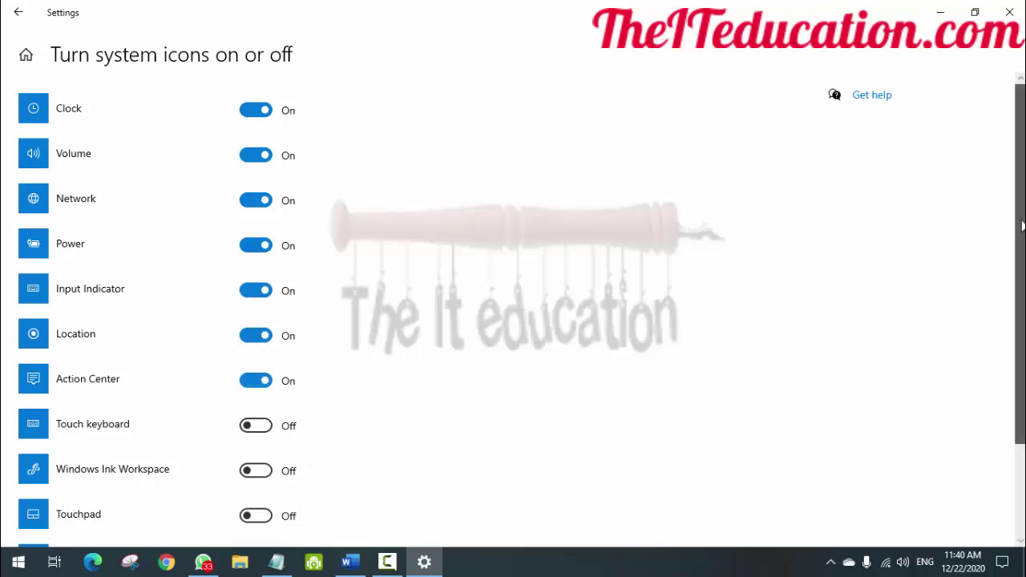
pyautogui.scroll(-3, 1021, 228)
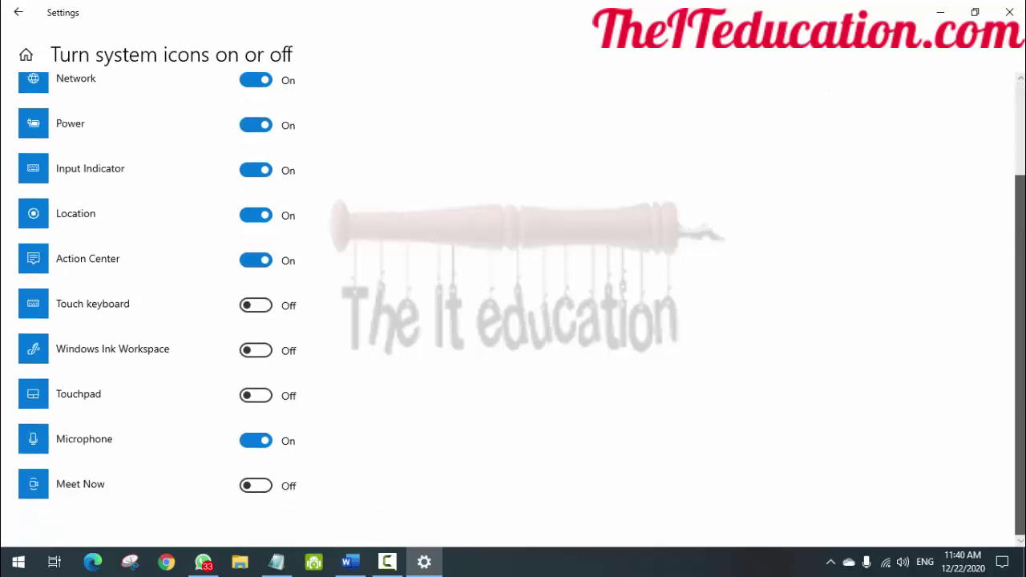
pyautogui.scroll(2, 1021, 228)
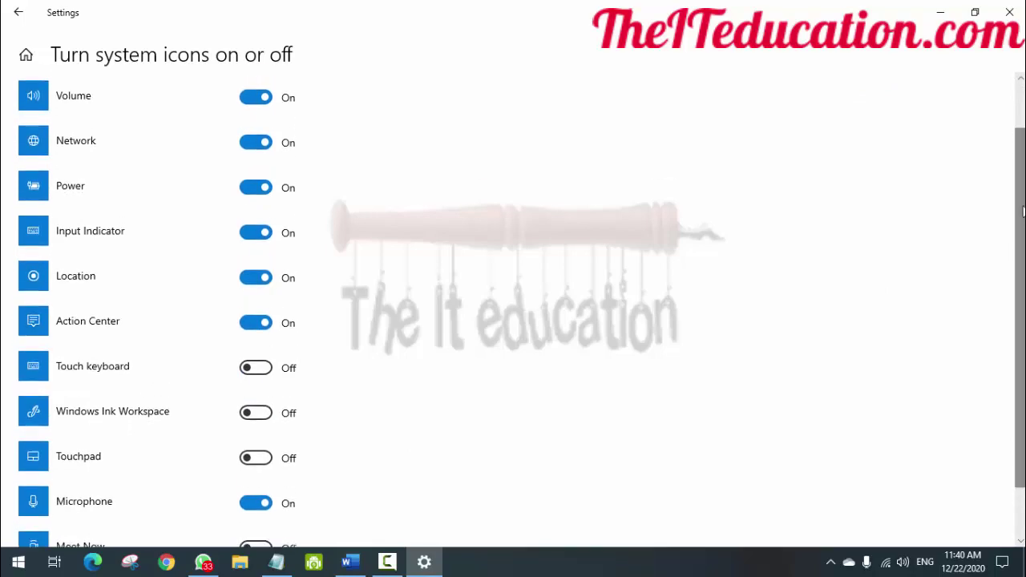
pyautogui.scroll(1, 1021, 211)
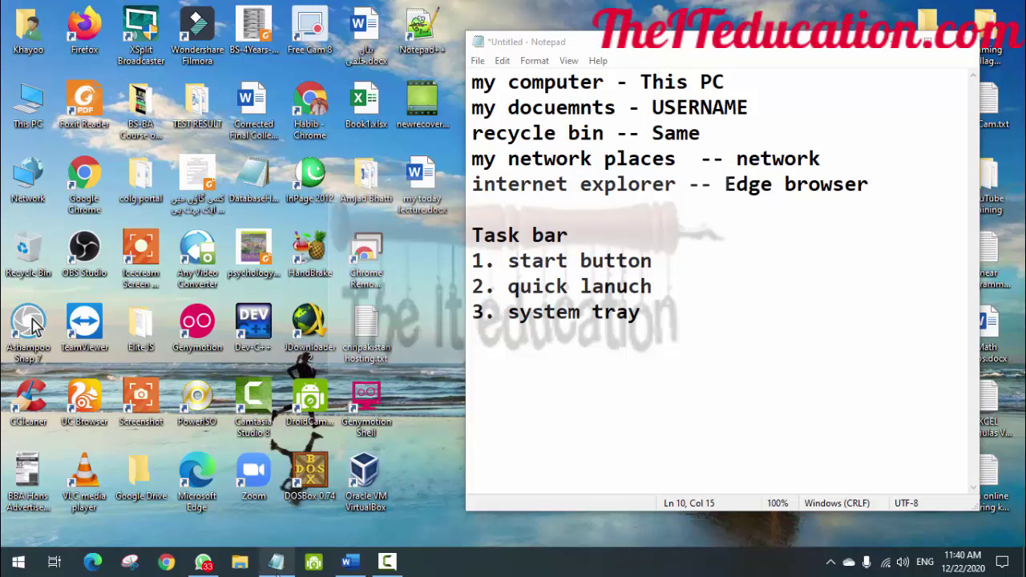
# Step: Preview the open Notepad, Word and recorder windows from their taskbar buttons
pyautogui.moveTo(276, 561)
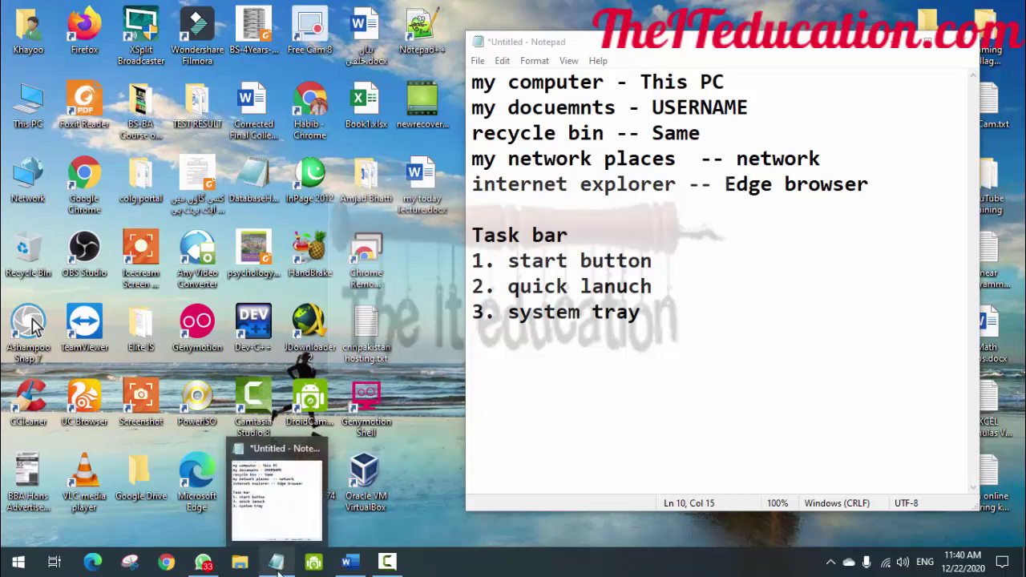
pyautogui.moveTo(352, 563)
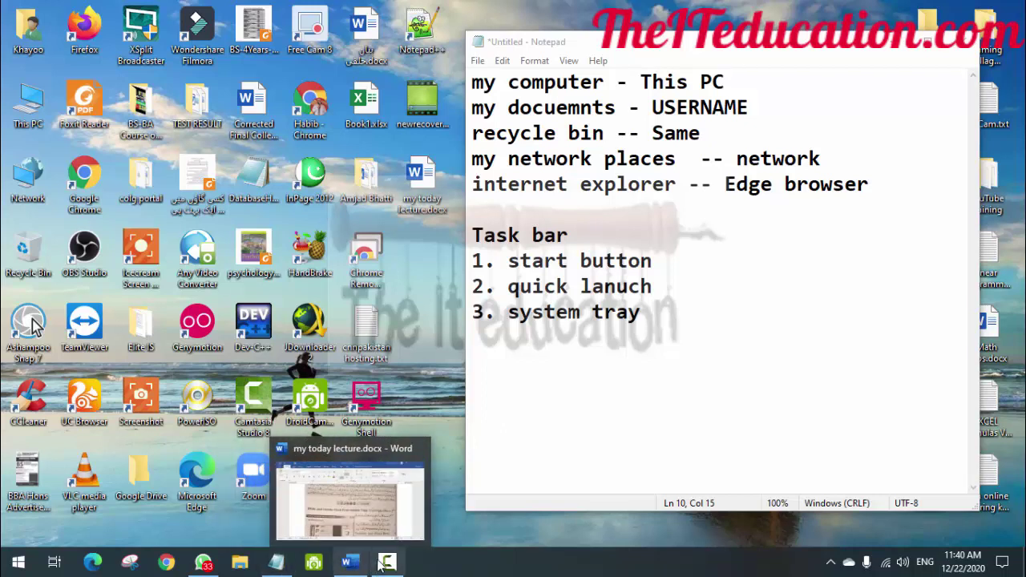
pyautogui.moveTo(387, 564)
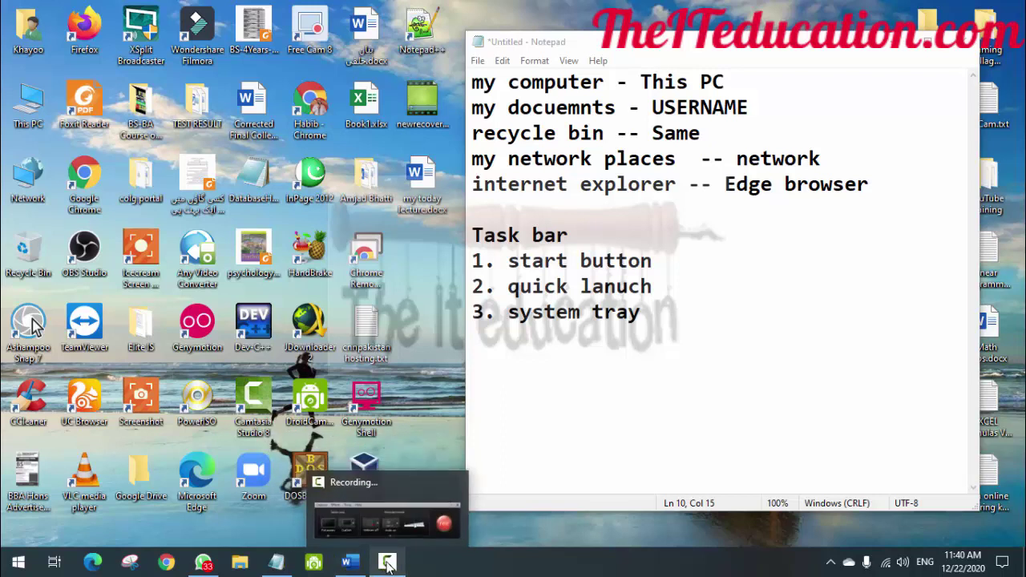
pyautogui.moveTo(202, 565)
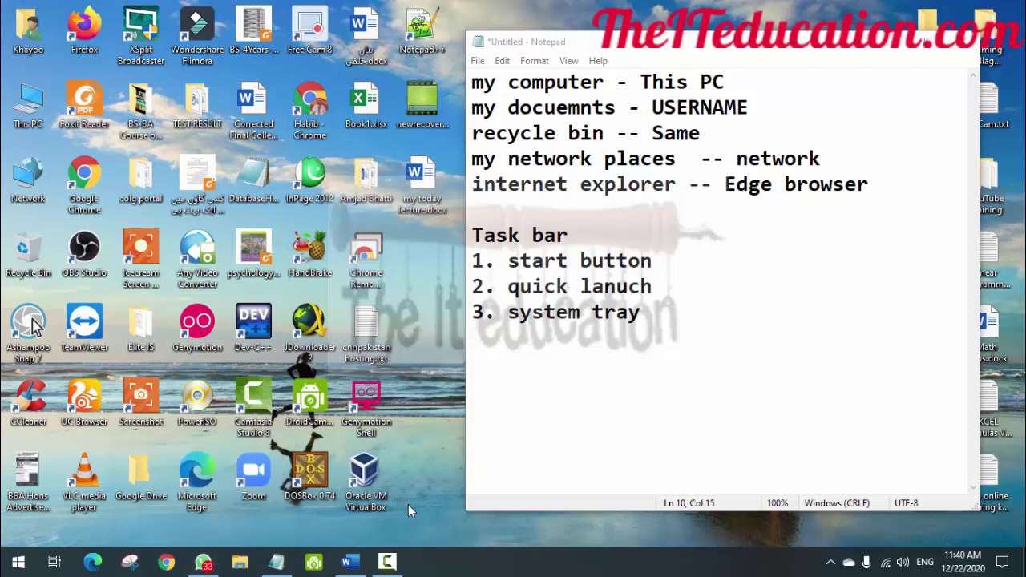
# Step: Show the Start menu with its list of installed programs, and dismiss it
pyautogui.click(18, 563)
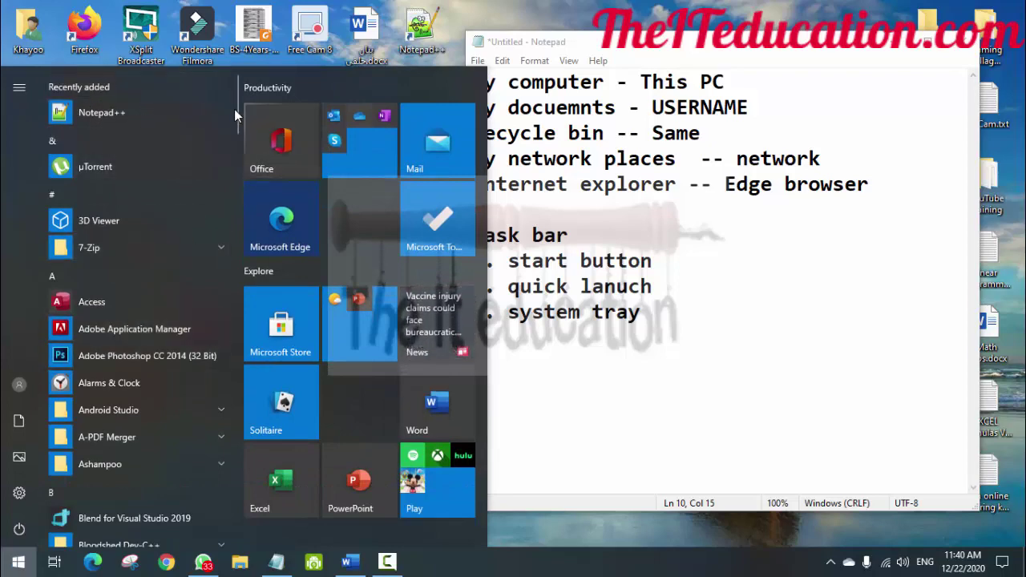
pyautogui.moveTo(237, 110); pyautogui.dragTo(236, 71)
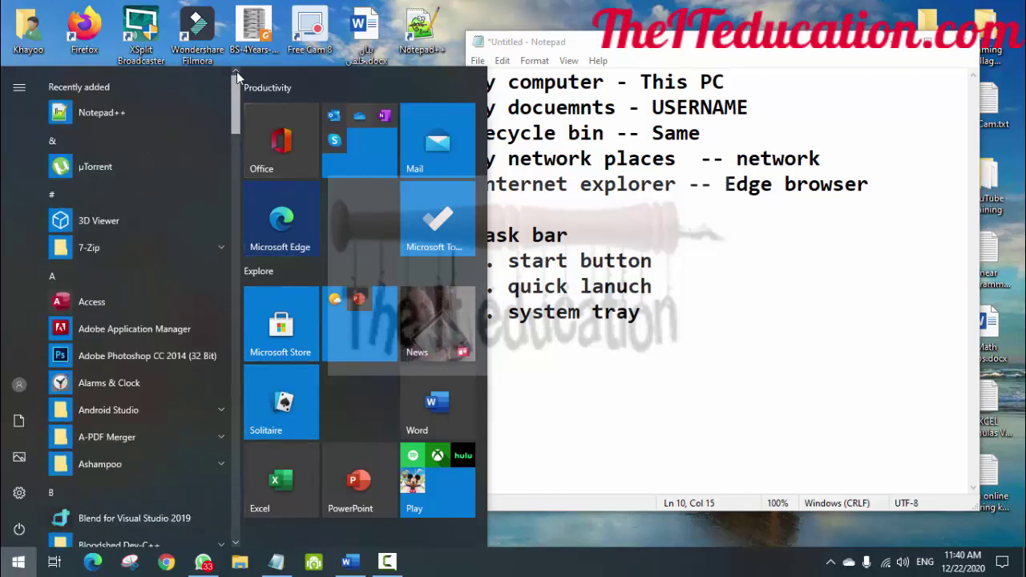
pyautogui.click(575, 6)
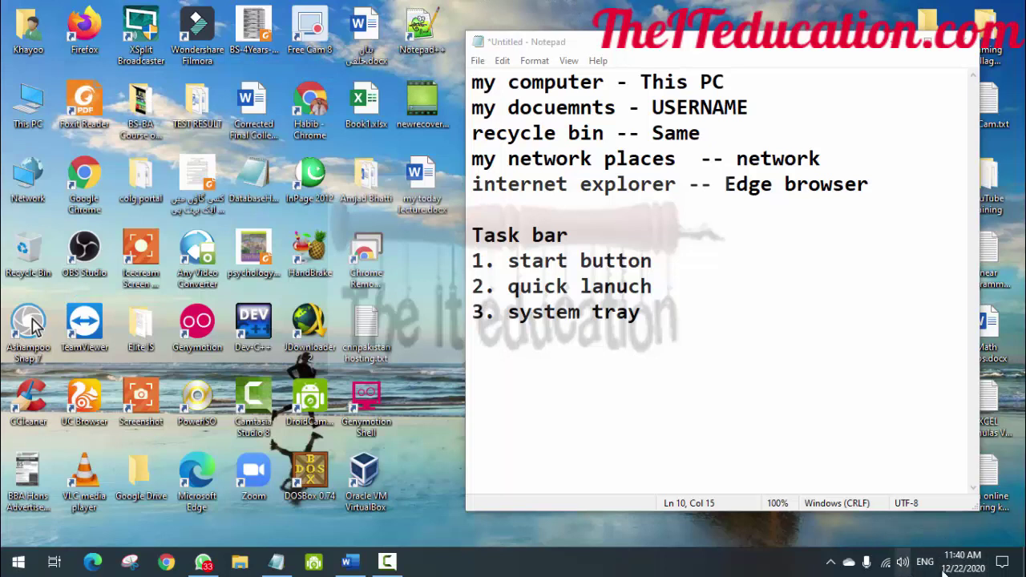
# Step: Examine the date display and the hidden icons in the system tray, and close the hidden icons again
pyautogui.moveTo(961, 570)
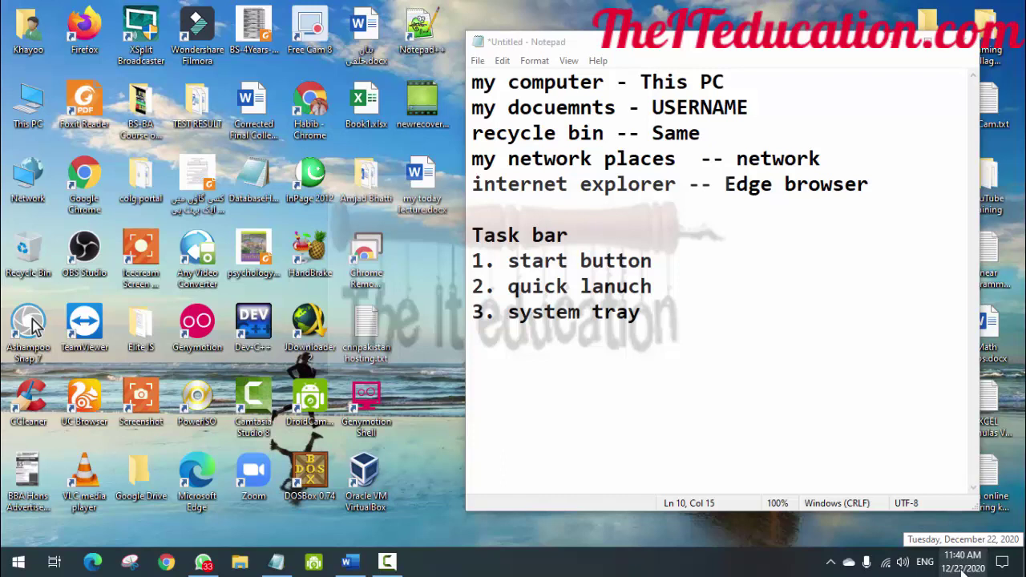
pyautogui.click(830, 562)
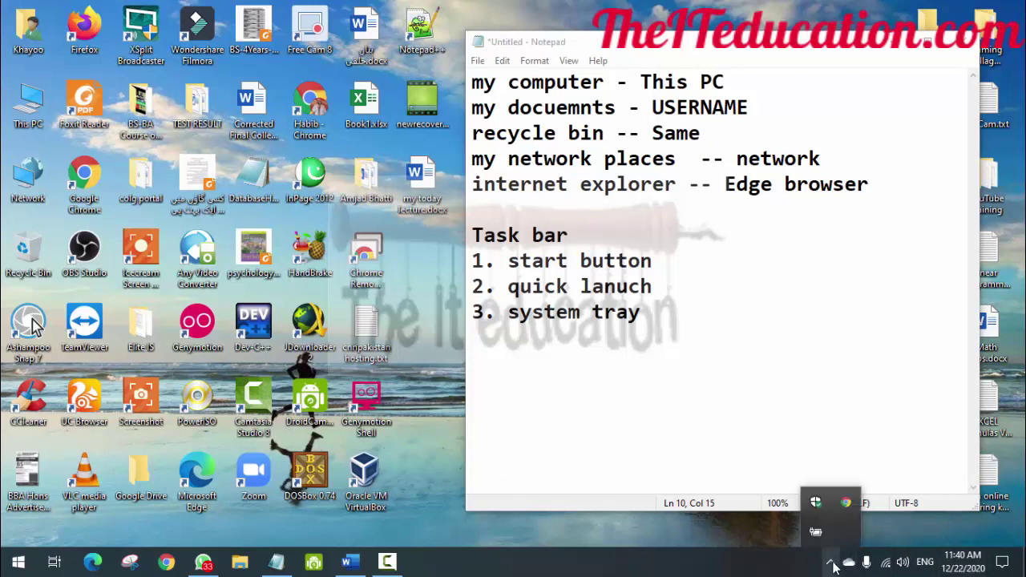
pyautogui.click(730, 539)
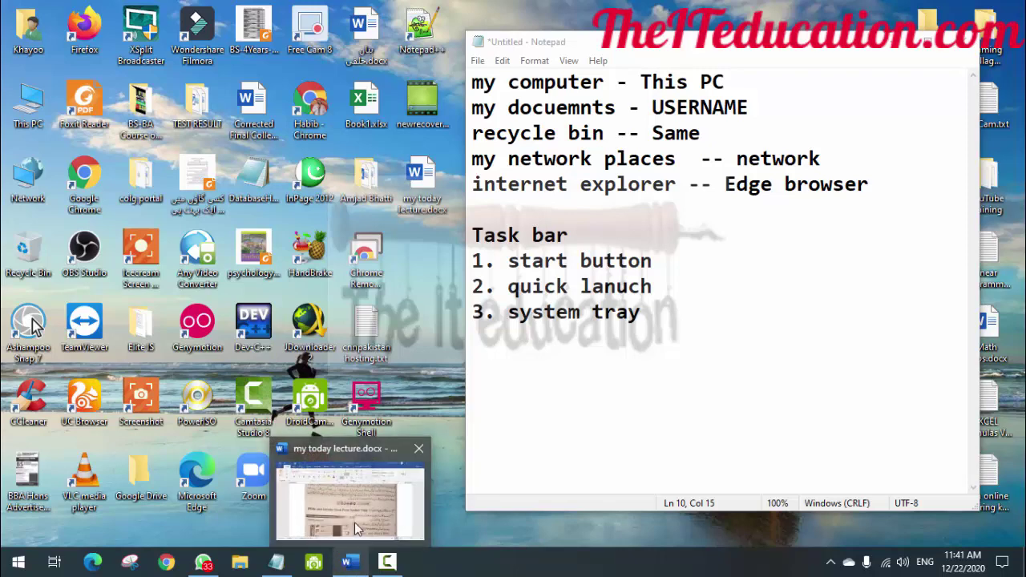
# Step: Switch to the Word lecture document and read from the system tray clock section through to Components of Task Bar
pyautogui.click(354, 522)
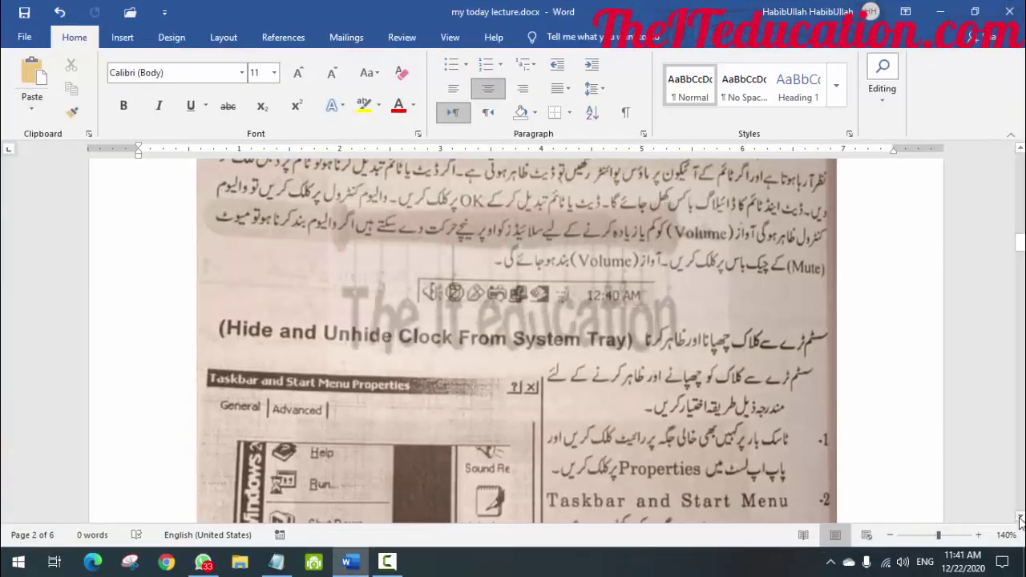
pyautogui.scroll(-5, 1020, 521)
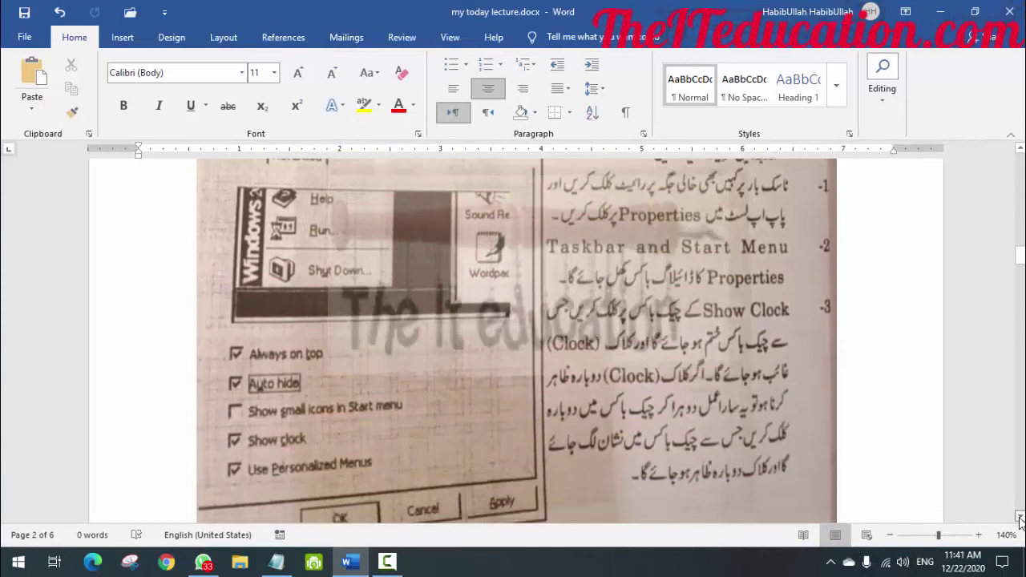
pyautogui.scroll(-5, 1021, 520)
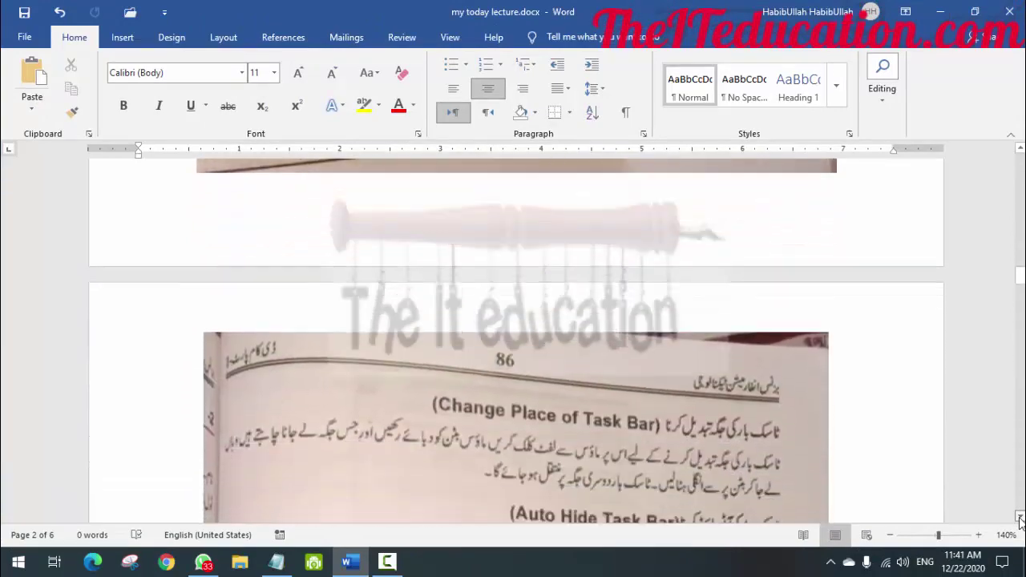
pyautogui.scroll(-4, 1021, 520)
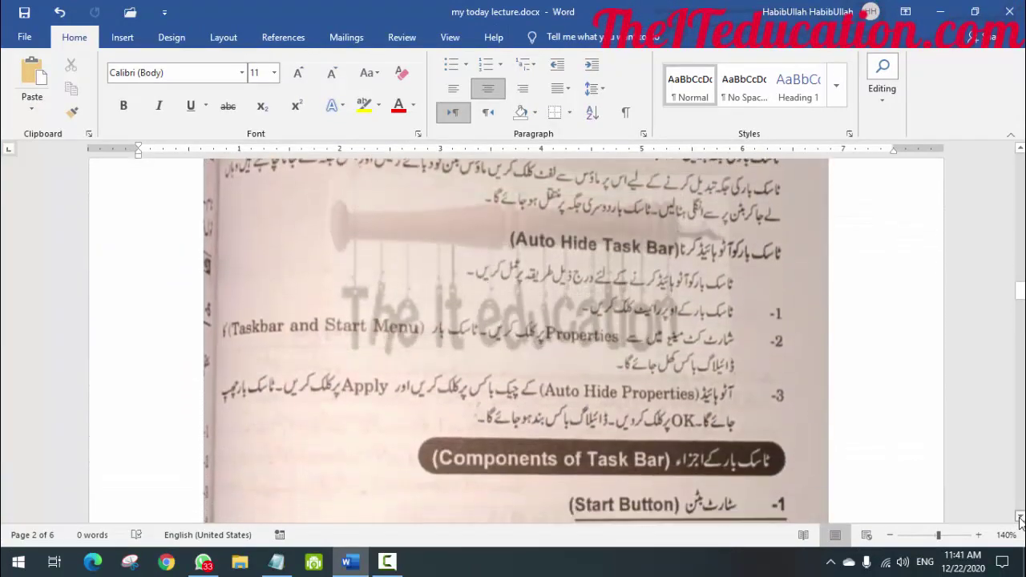
pyautogui.scroll(-2, 1020, 520)
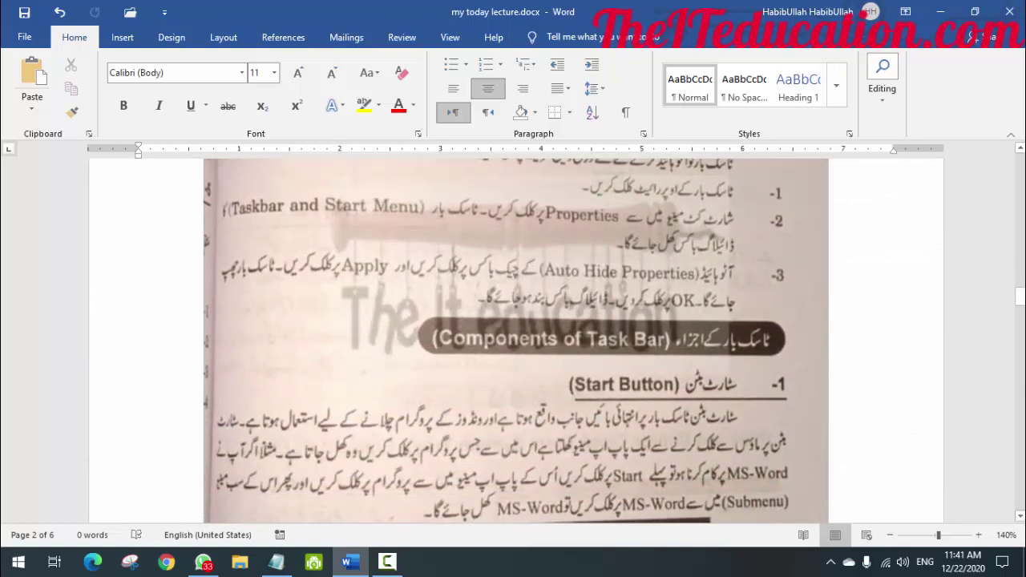
# Step: Review the taskbar settings, including the choices for combining buttons and screen location, and close Settings without changing anything
pyautogui.rightClick(628, 569)
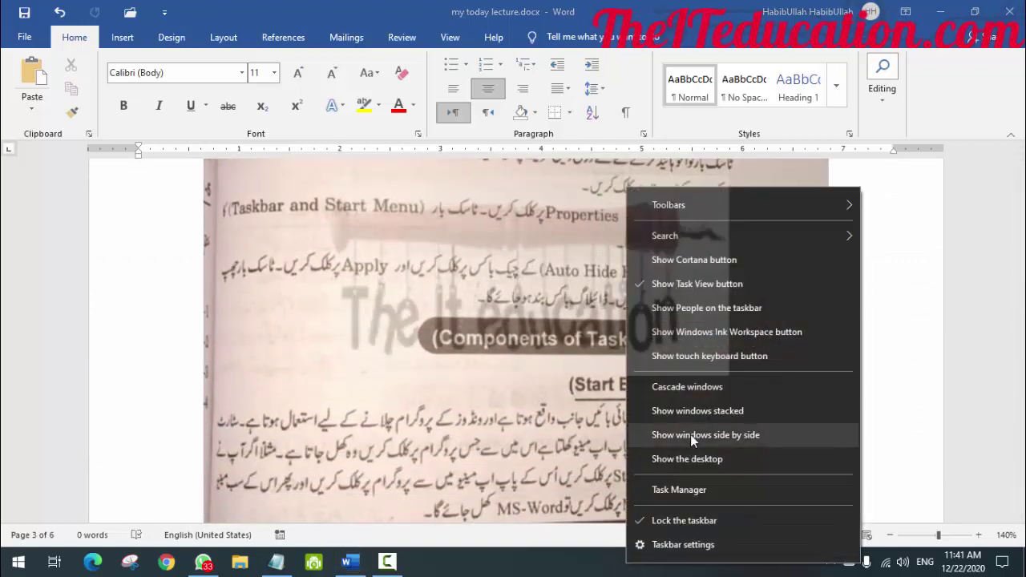
pyautogui.click(680, 545)
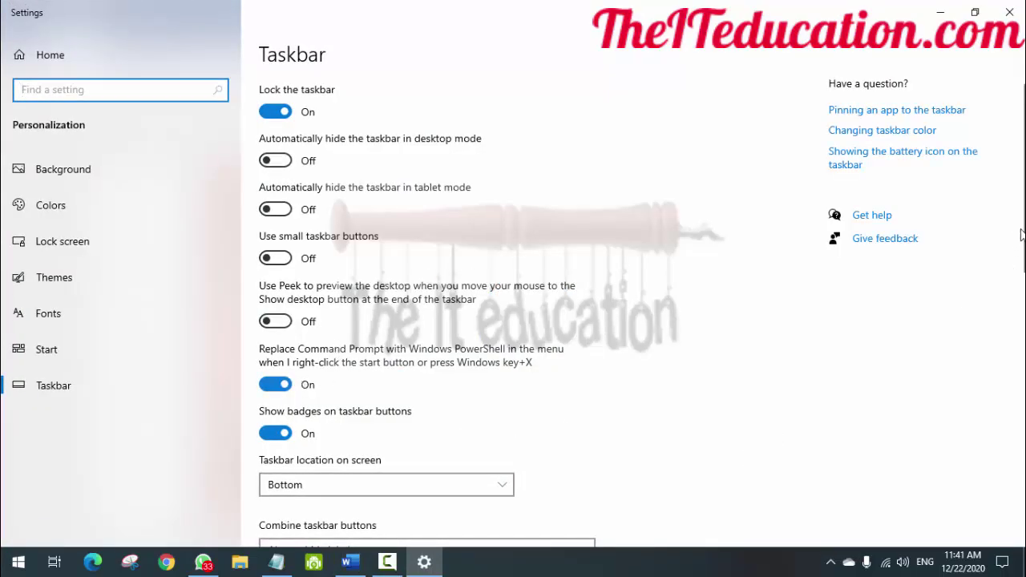
pyautogui.moveTo(1022, 234); pyautogui.dragTo(1022, 292)
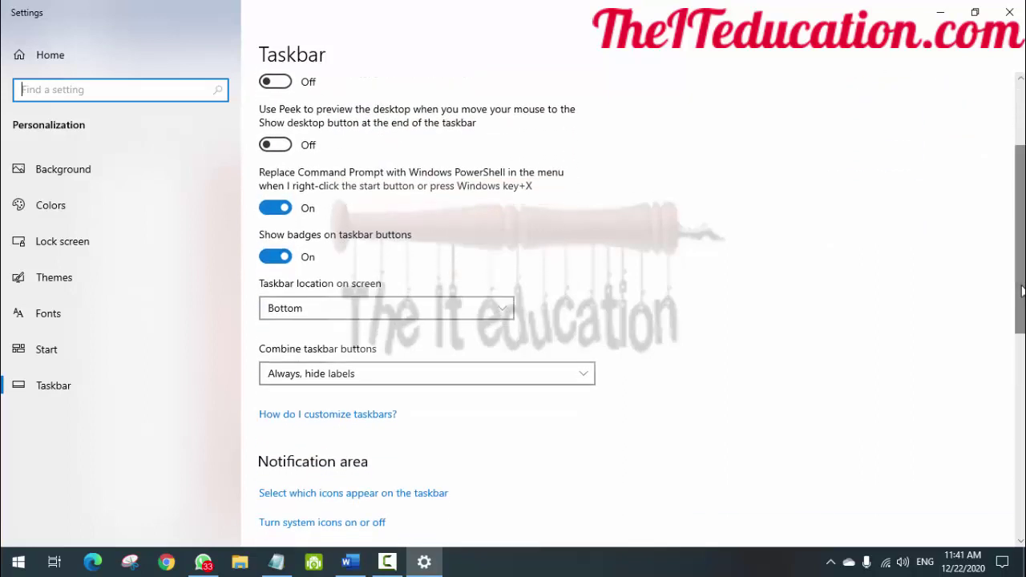
pyautogui.click(463, 375)
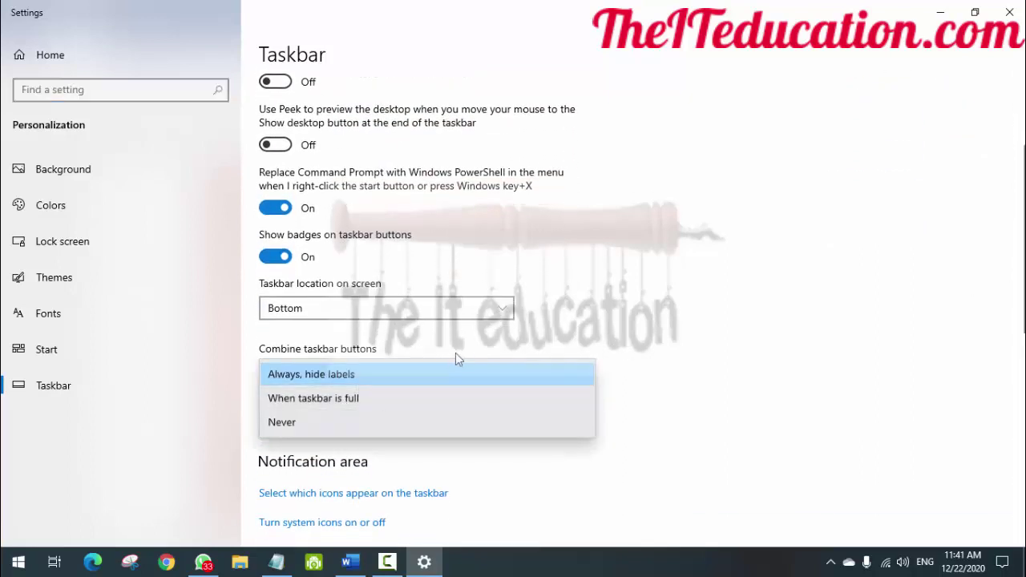
pyautogui.click(476, 350)
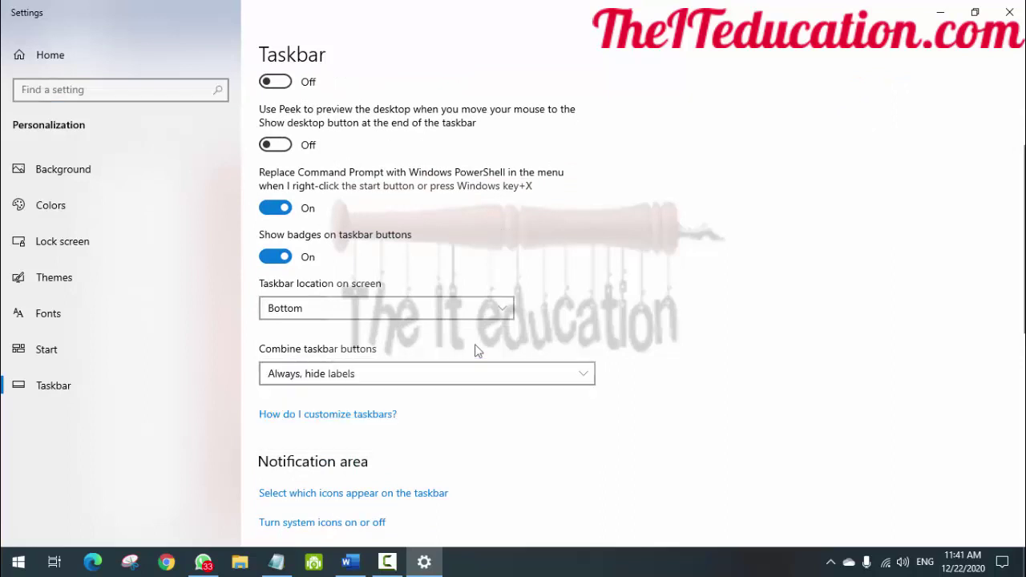
pyautogui.click(472, 307)
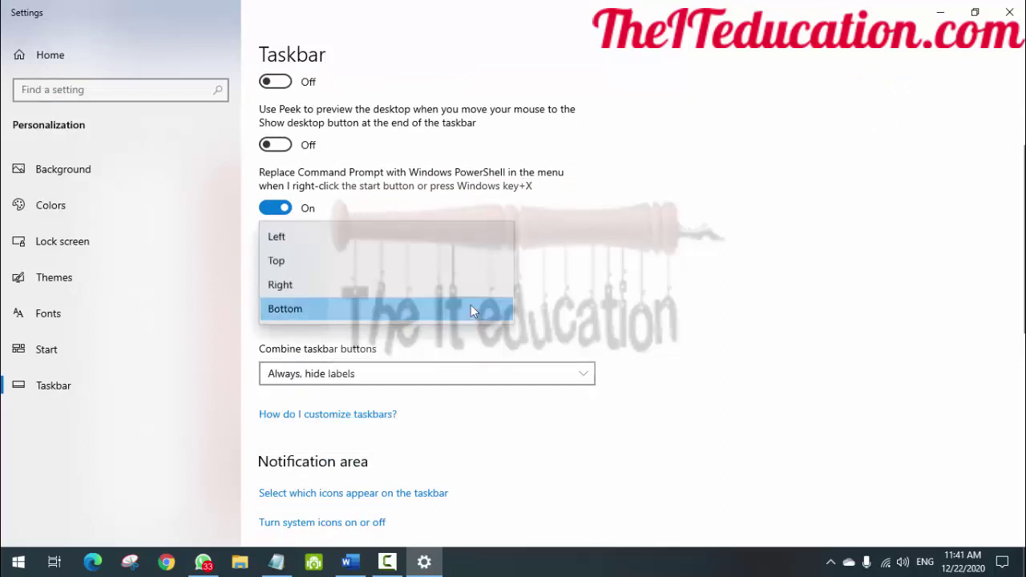
pyautogui.click(655, 328)
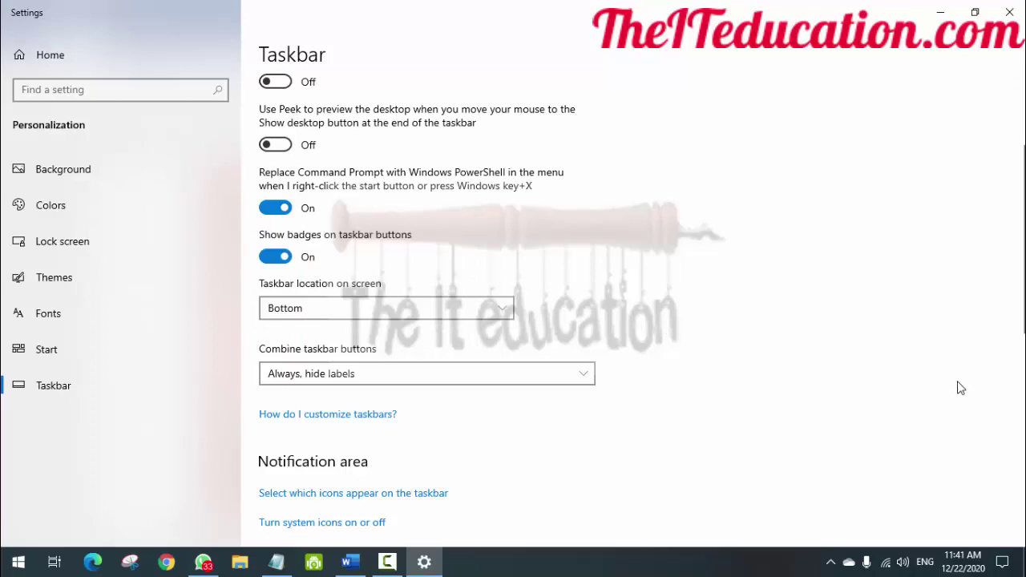
pyautogui.scroll(-2, 1020, 345)
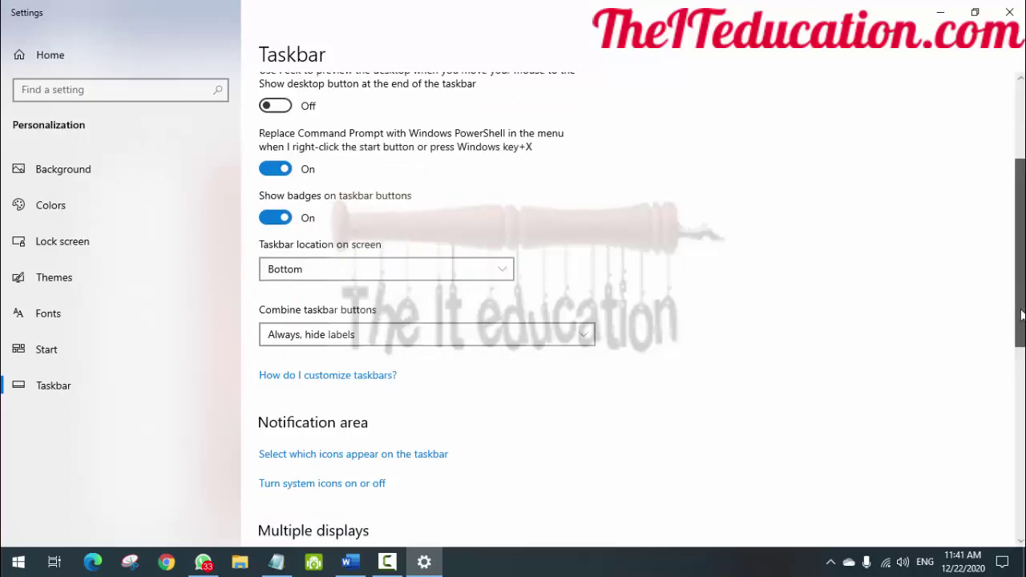
pyautogui.moveTo(1021, 319); pyautogui.dragTo(1021, 343)
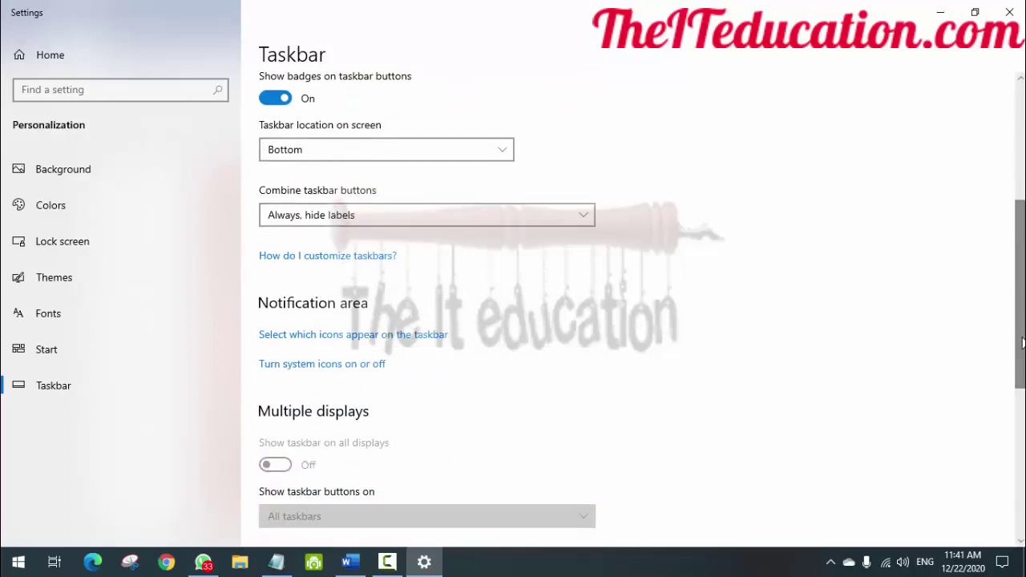
pyautogui.click(1009, 11)
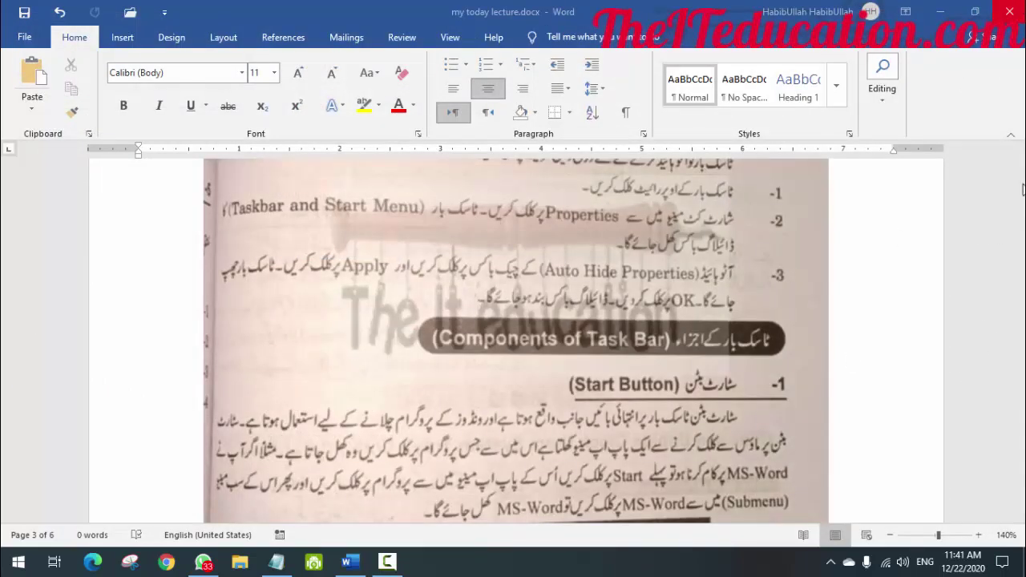
# Step: Show the Start menu with its programs and power option several times, dismissing it each time
pyautogui.click(18, 567)
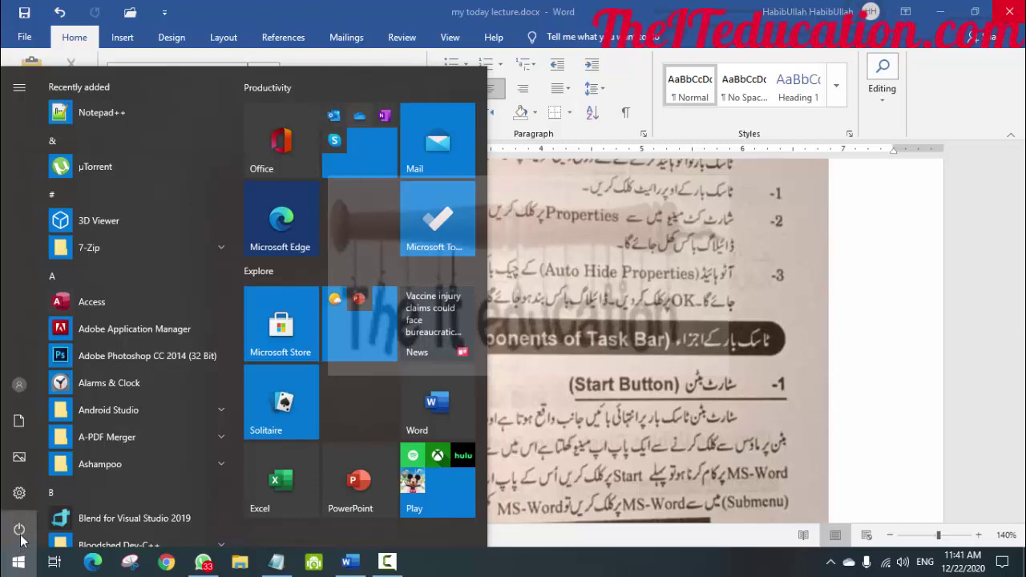
pyautogui.moveTo(21, 542)
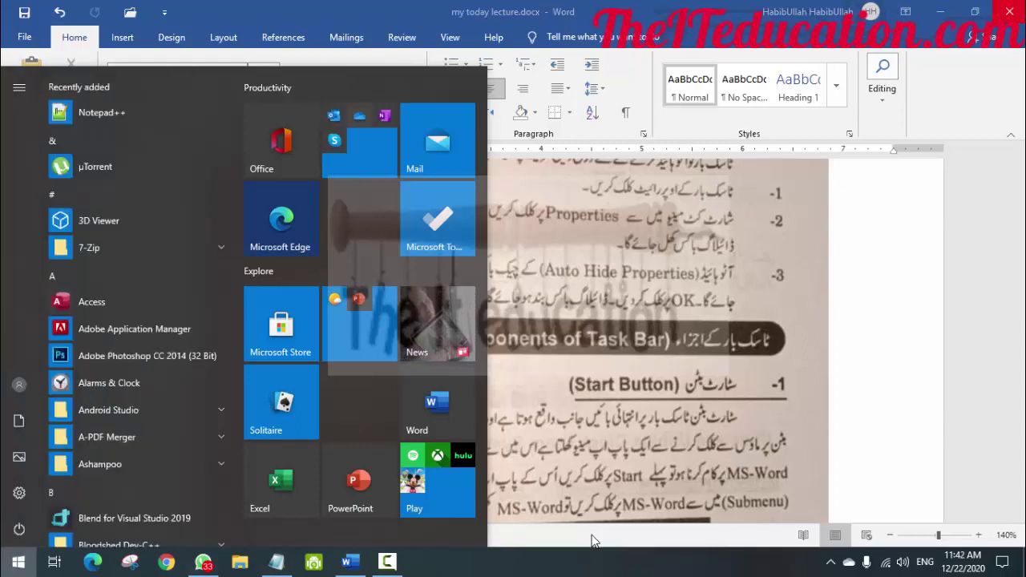
pyautogui.click(787, 474)
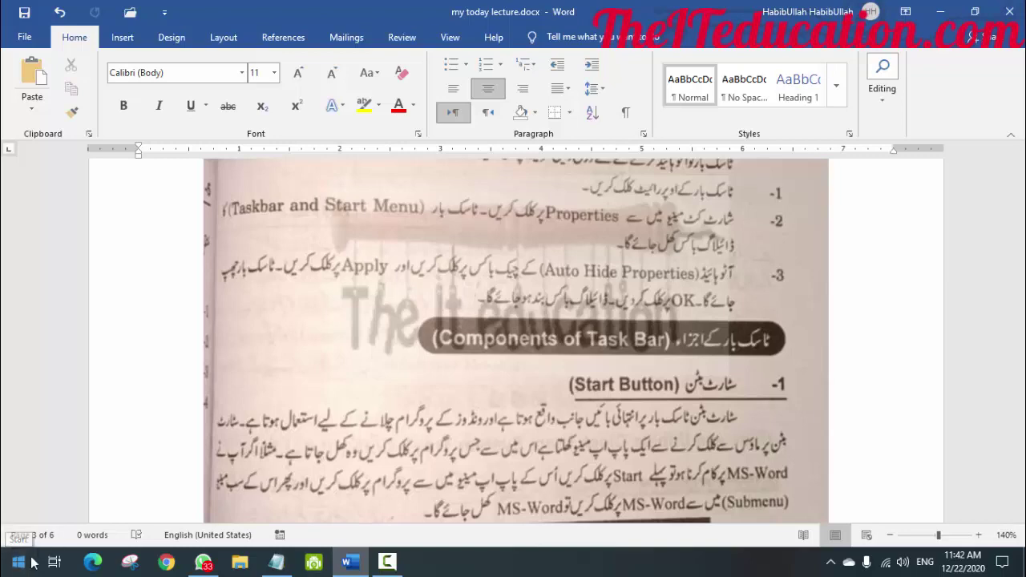
pyautogui.press('super')
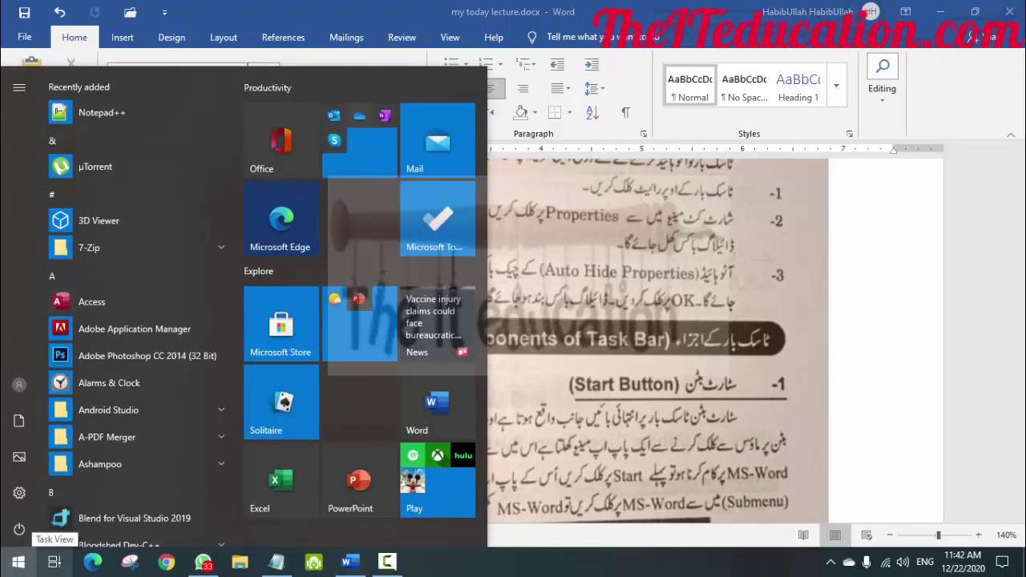
pyautogui.click(552, 442)
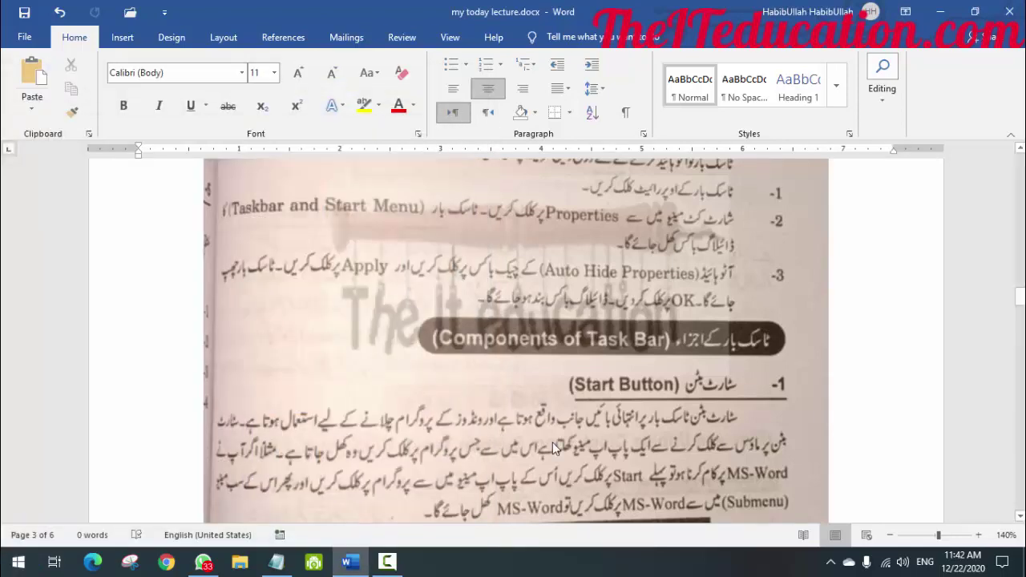
pyautogui.press('super')
pyautogui.click(654, 334)
# Step: Read on in the lecture document through the Start menu picture, Quick Launch Toolbar and Recycle Bin sections
pyautogui.scroll(-5, 1021, 519)
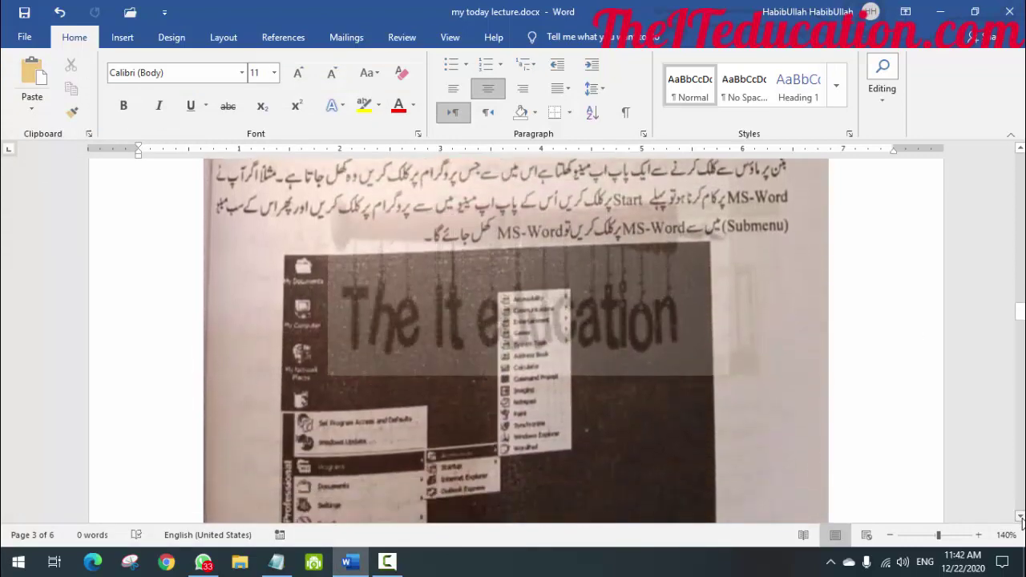
pyautogui.scroll(-5, 1020, 518)
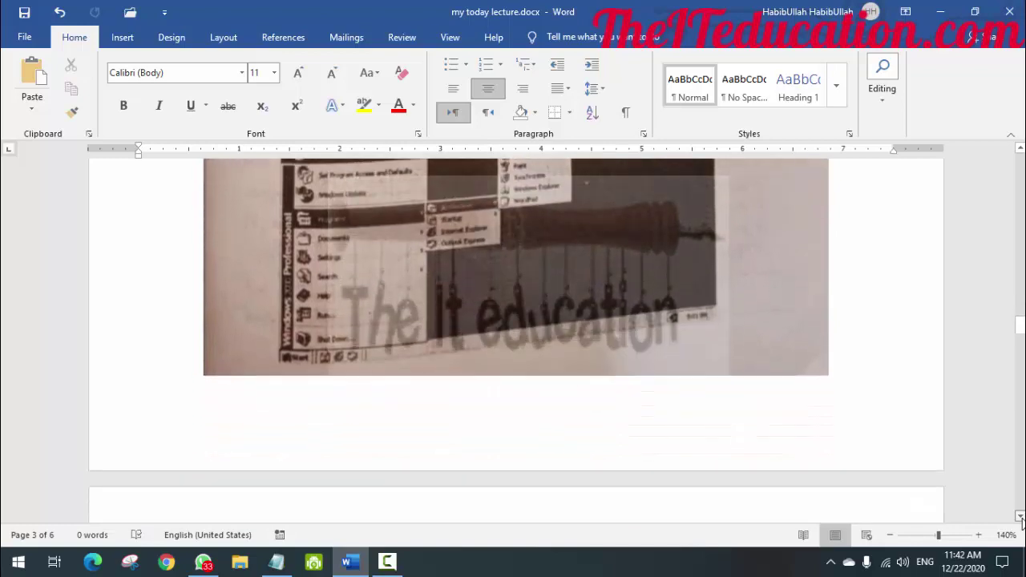
pyautogui.scroll(-5, 1020, 519)
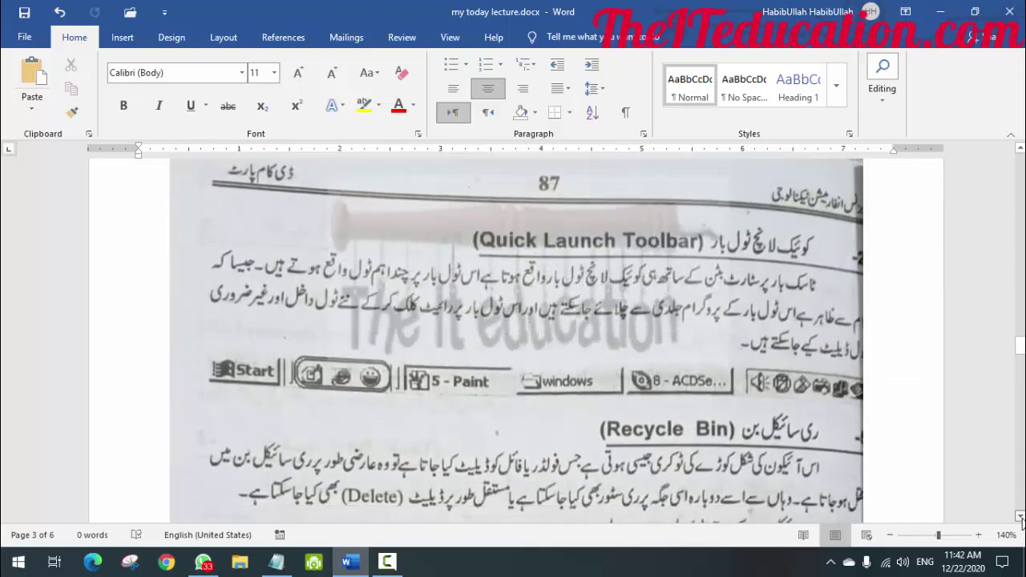
pyautogui.scroll(-1, 1020, 519)
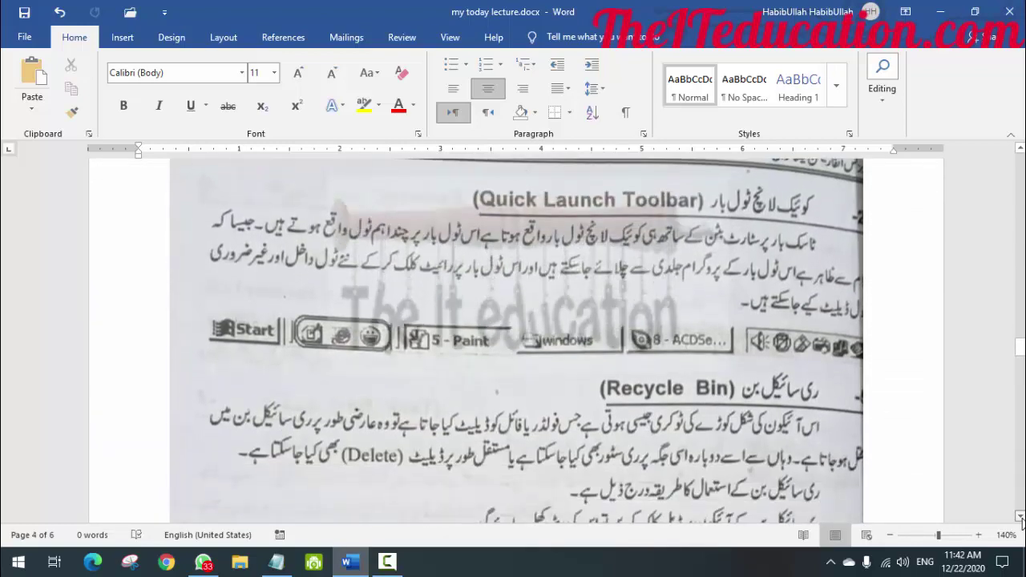
pyautogui.scroll(-3, 1021, 519)
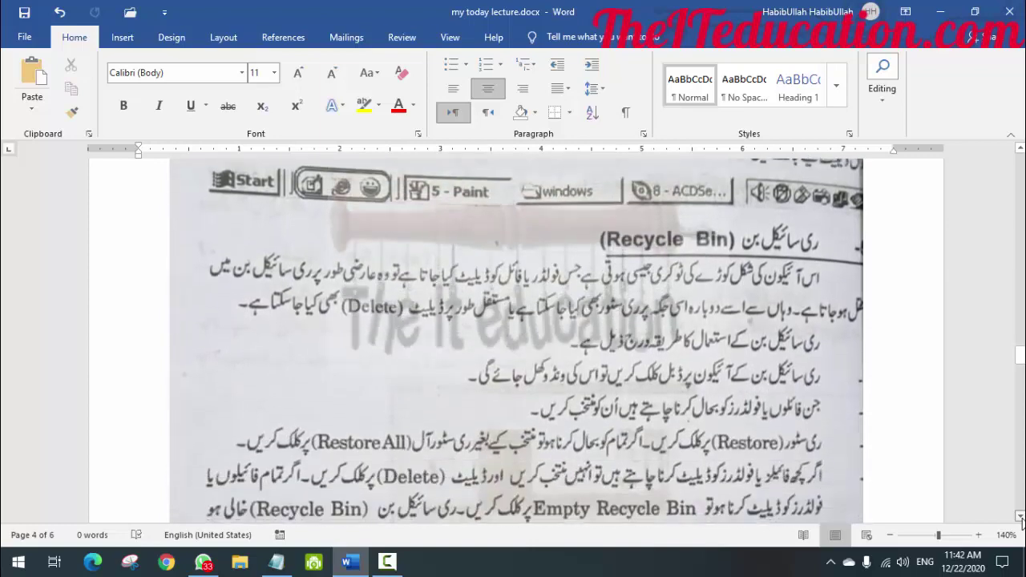
pyautogui.scroll(-3, 1020, 518)
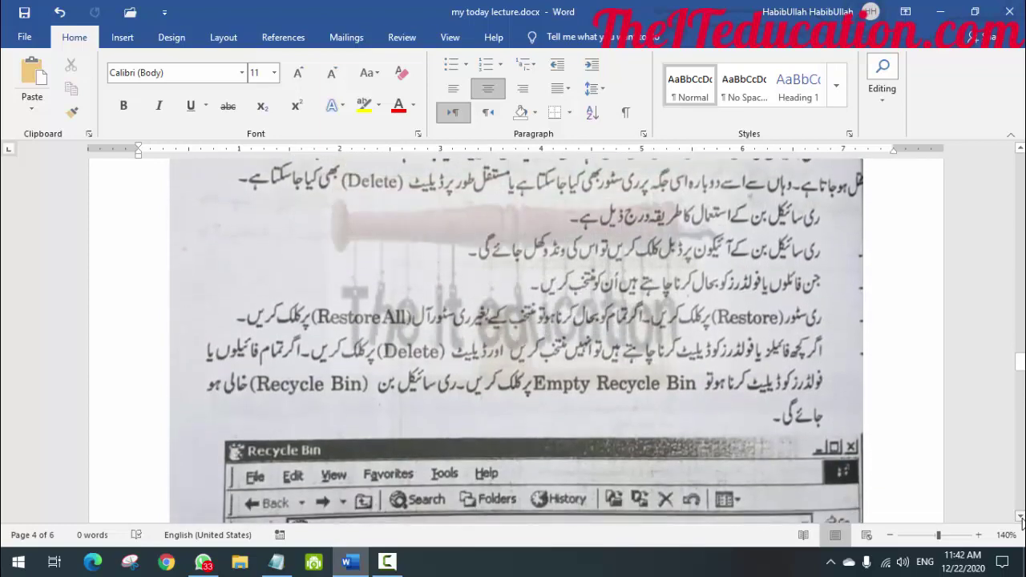
pyautogui.scroll(-1, 1021, 519)
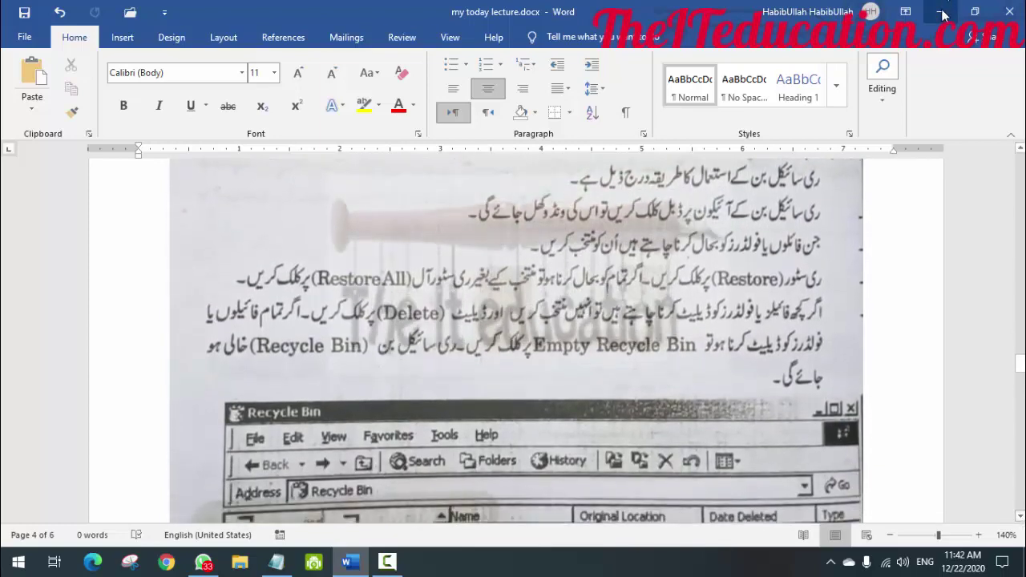
# Step: Minimize the lecture document and delete the Word file بیان حلفی.docx from the desktop
pyautogui.click(943, 16)
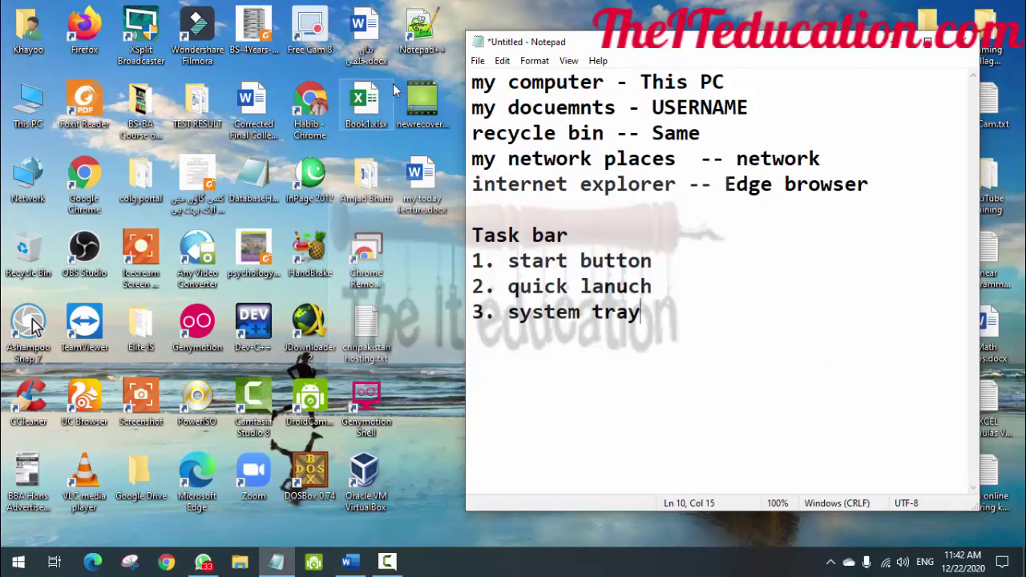
pyautogui.click(365, 28)
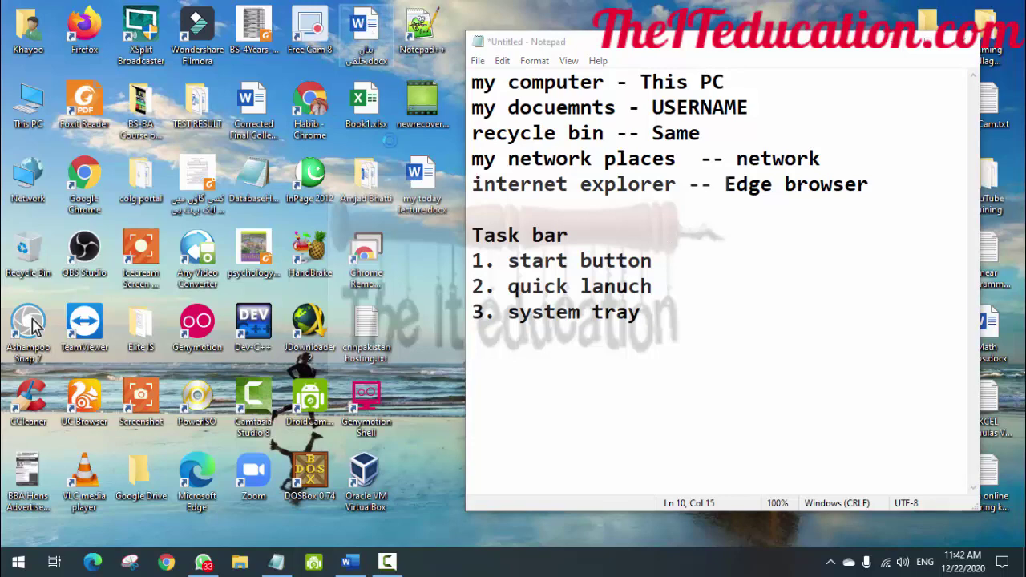
pyautogui.rightClick(366, 26)
pyautogui.click(405, 393)
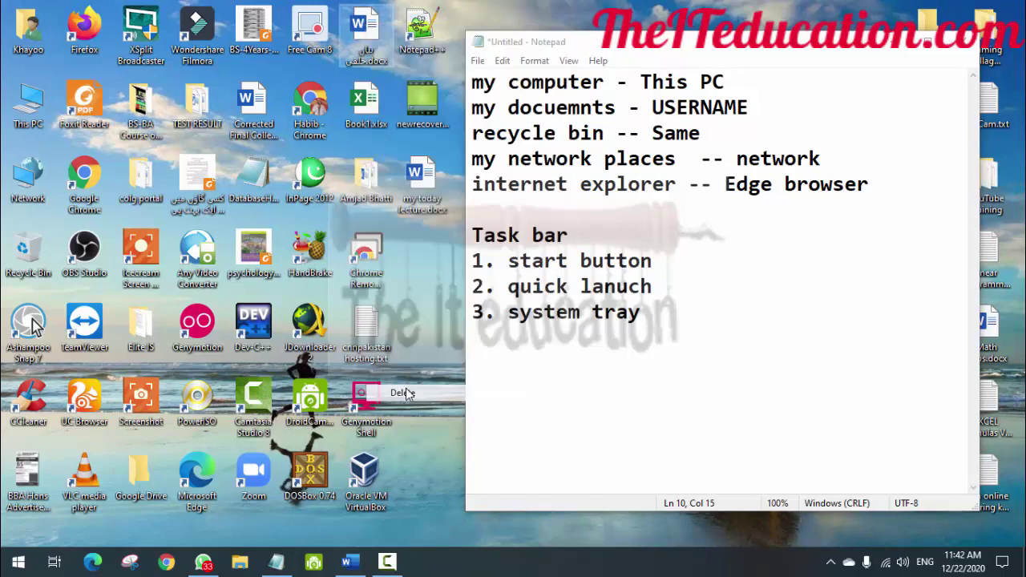
# Step: Restore بیان حلفی.docx from the Recycle Bin, close the bin, and select the file on the desktop
pyautogui.doubleClick(27, 265)
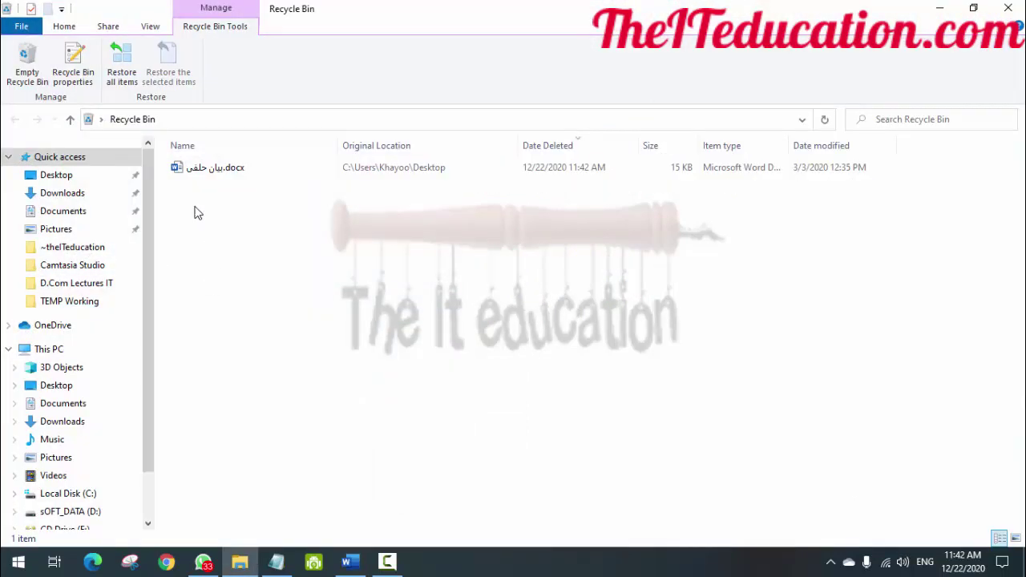
pyautogui.click(216, 170)
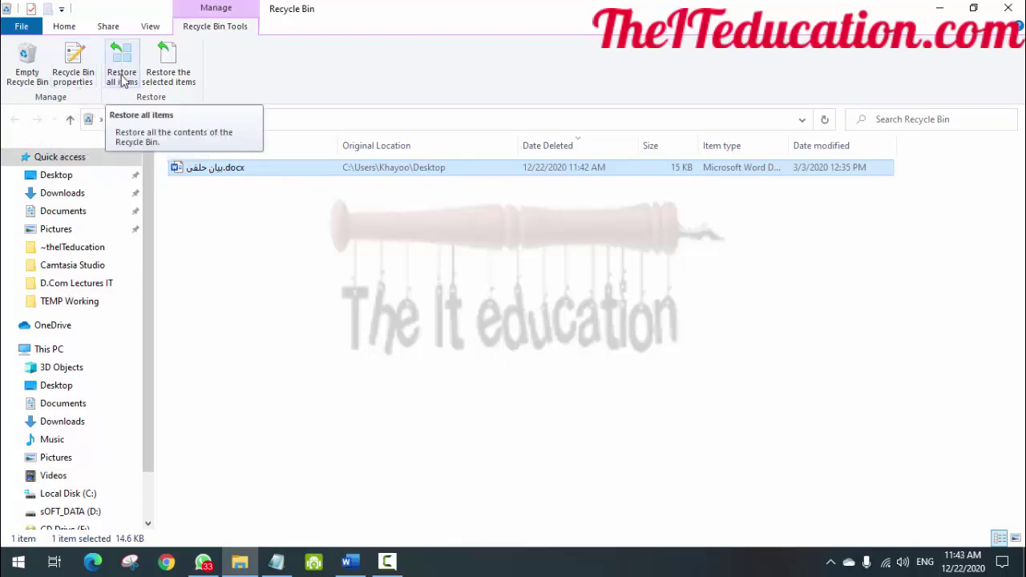
pyautogui.click(161, 84)
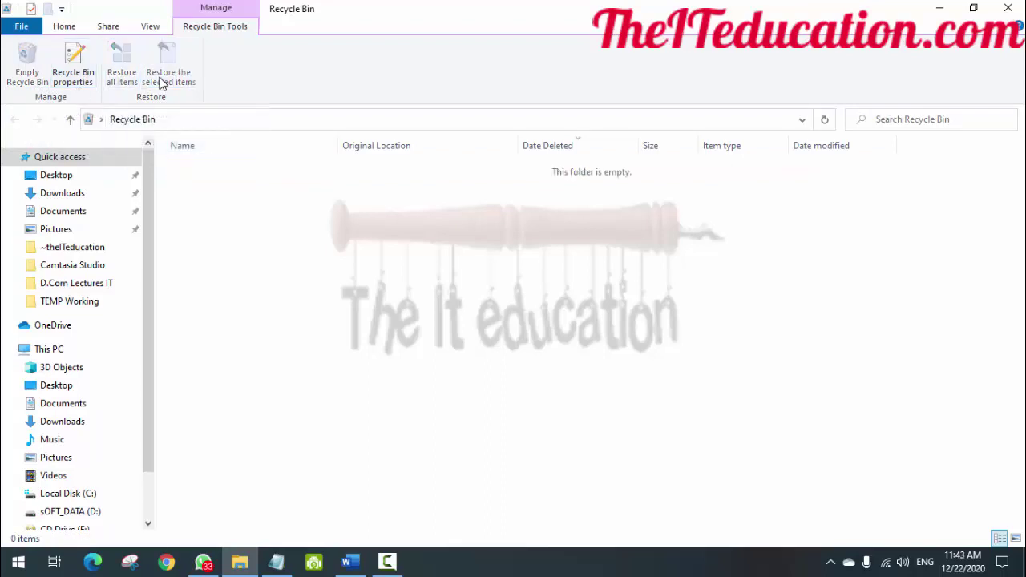
pyautogui.click(1009, 8)
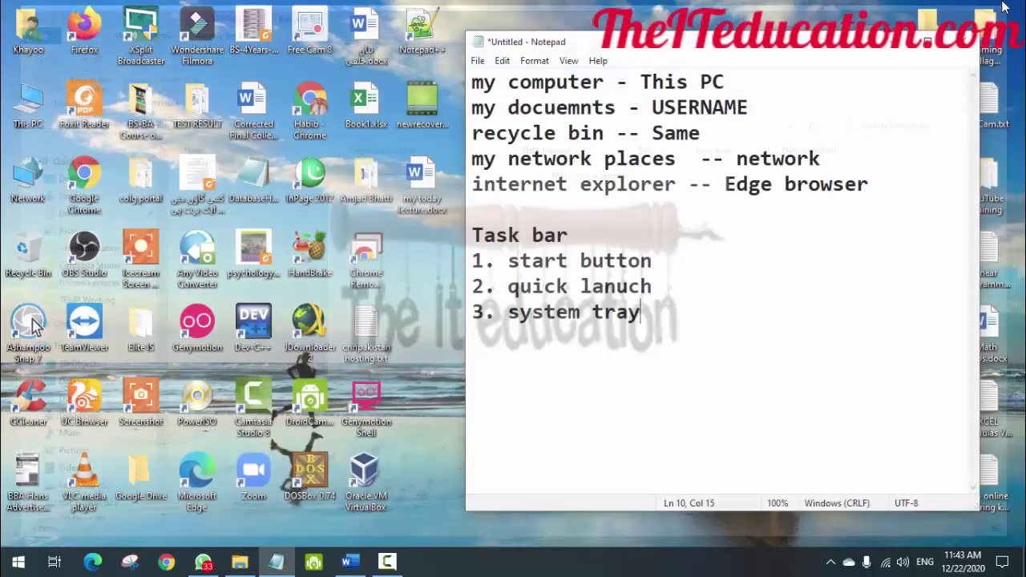
pyautogui.click(378, 34)
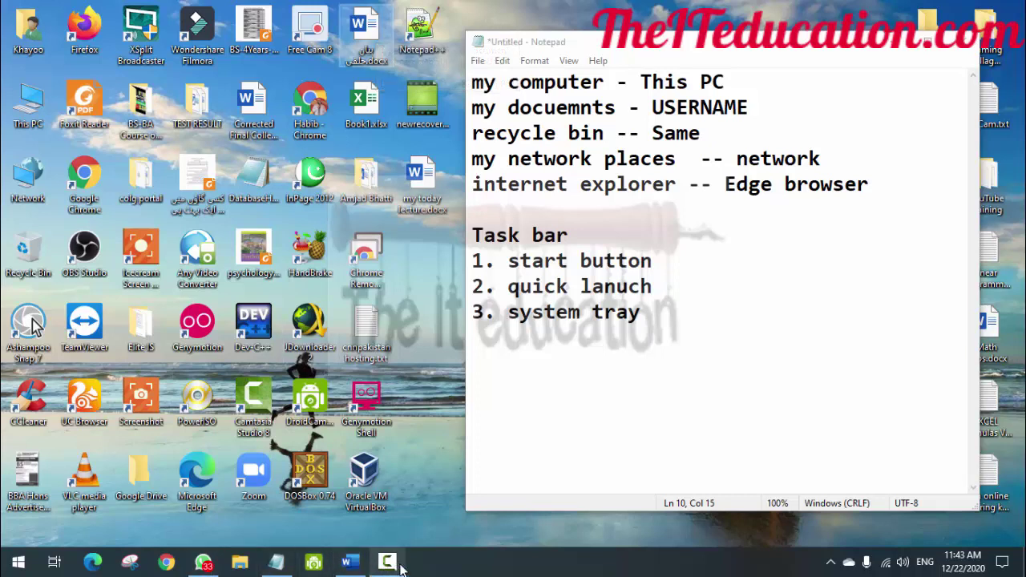
# Step: Return to the lecture document and read on through the Recycle Bin picture, Internet Explorer, Task Bar and Use of Mouse sections
pyautogui.moveTo(294, 566)
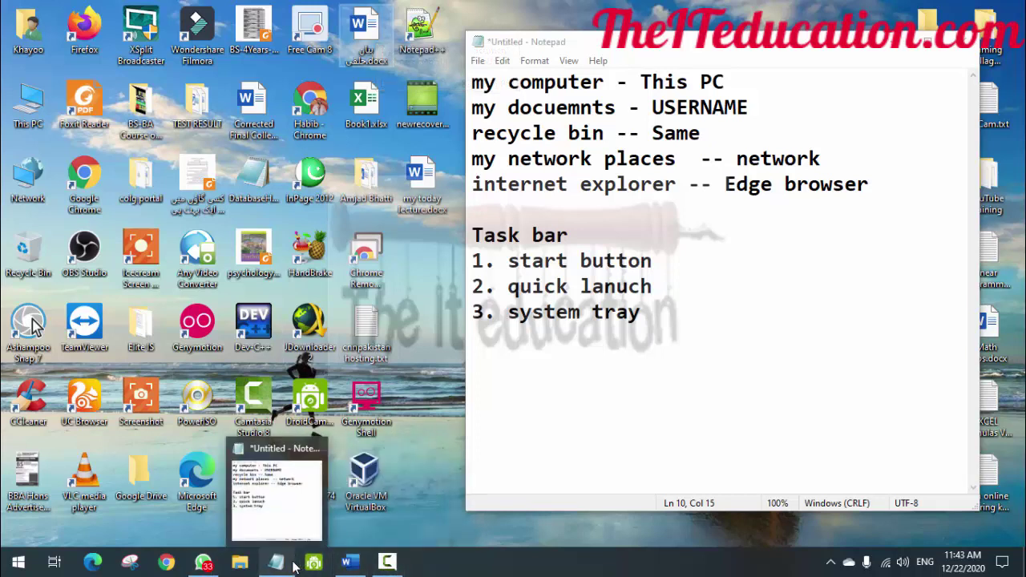
pyautogui.moveTo(349, 564)
pyautogui.click(361, 501)
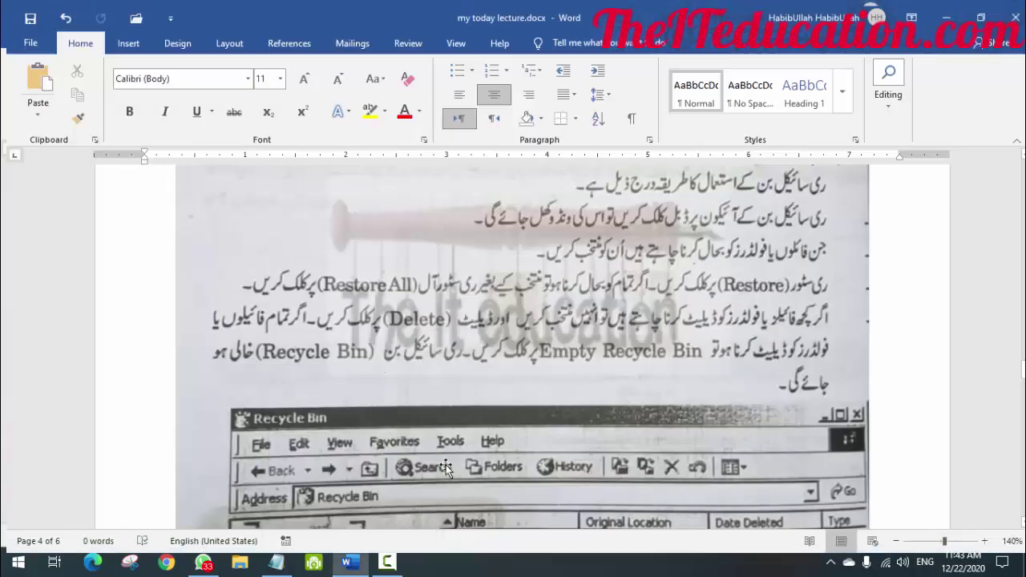
pyautogui.click(1020, 517)
pyautogui.scroll(-5, 1020, 518)
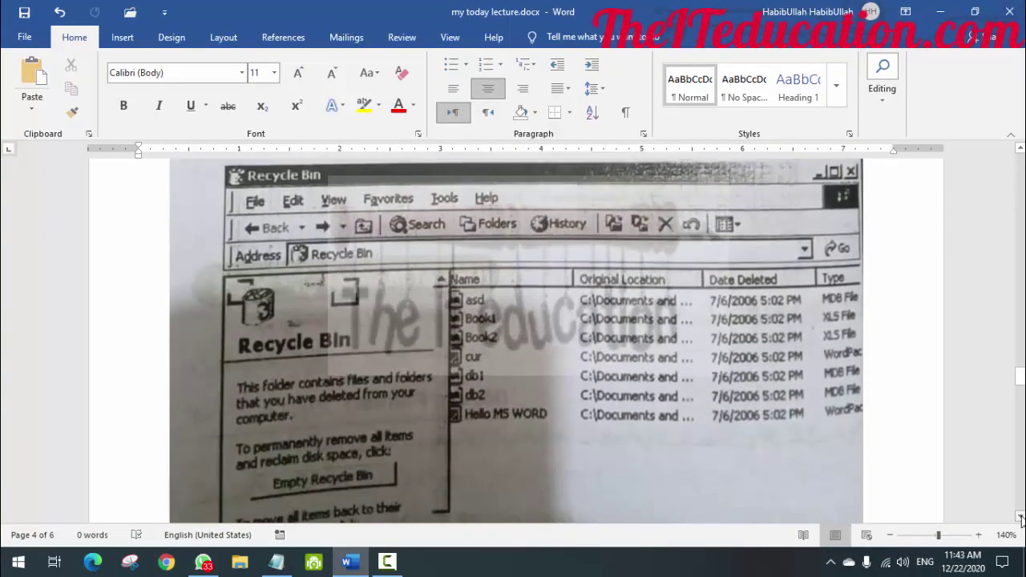
pyautogui.scroll(-4, 1020, 518)
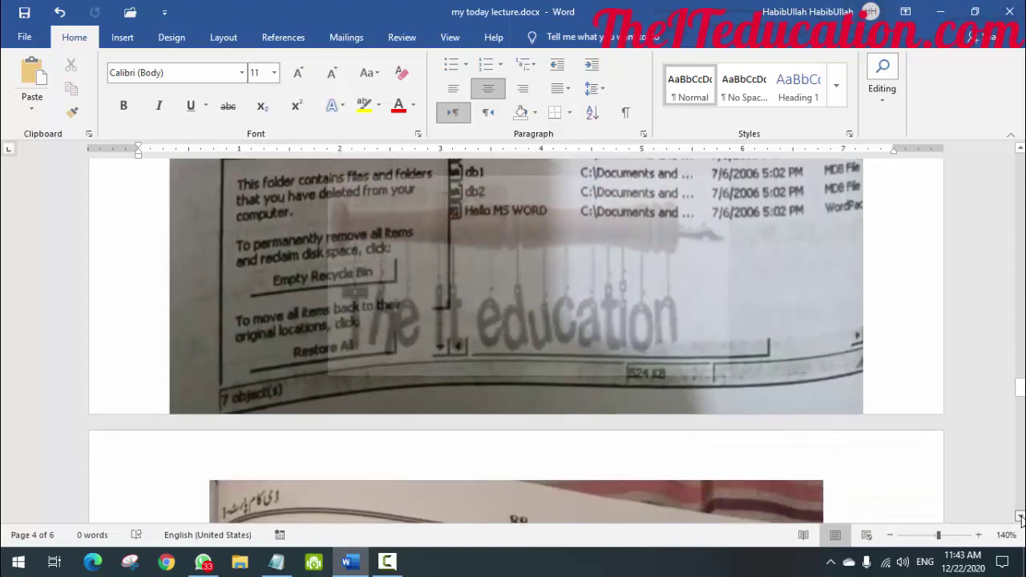
pyautogui.scroll(-4, 1020, 518)
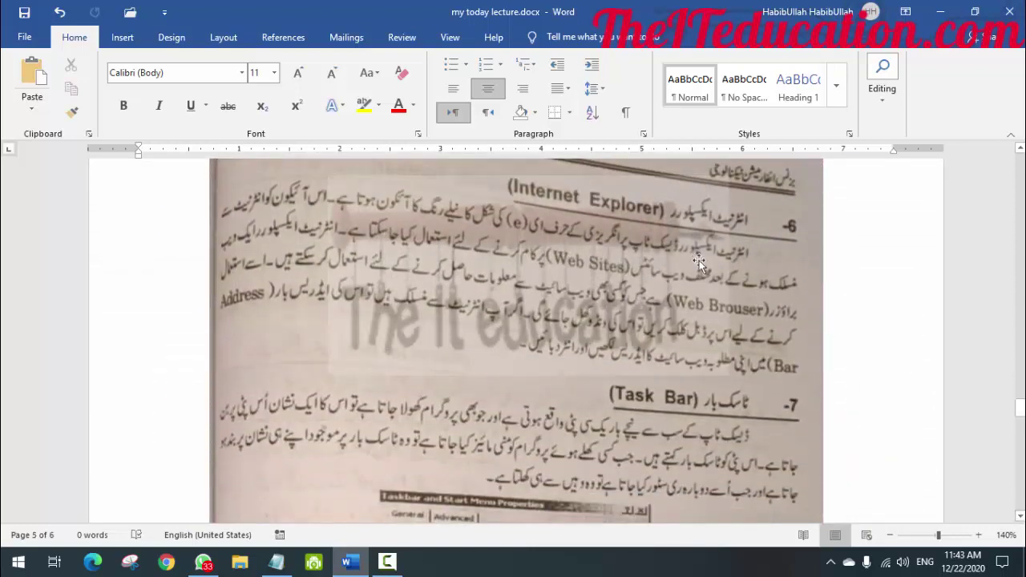
pyautogui.scroll(-5, 1020, 518)
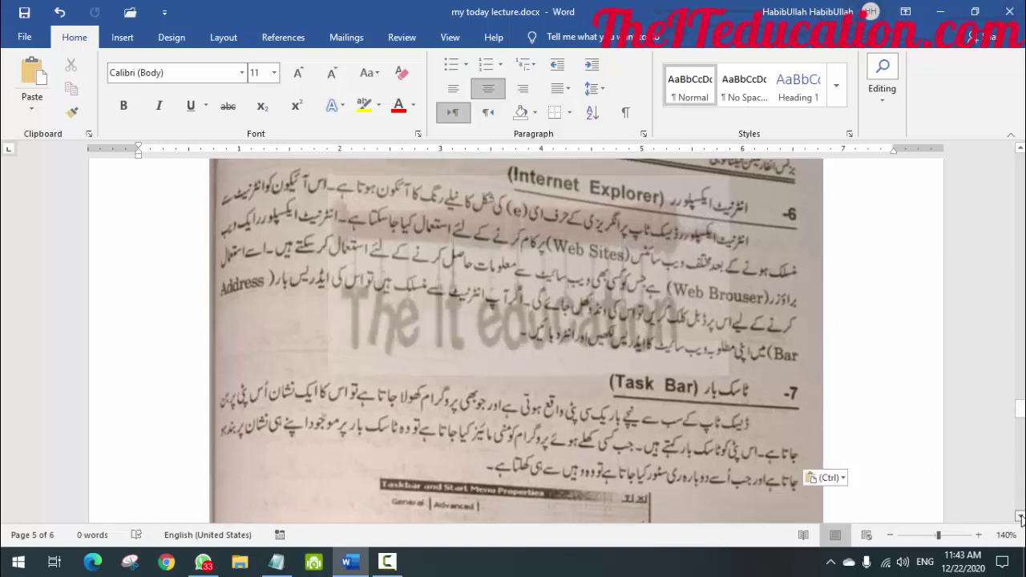
pyautogui.scroll(-3, 1020, 517)
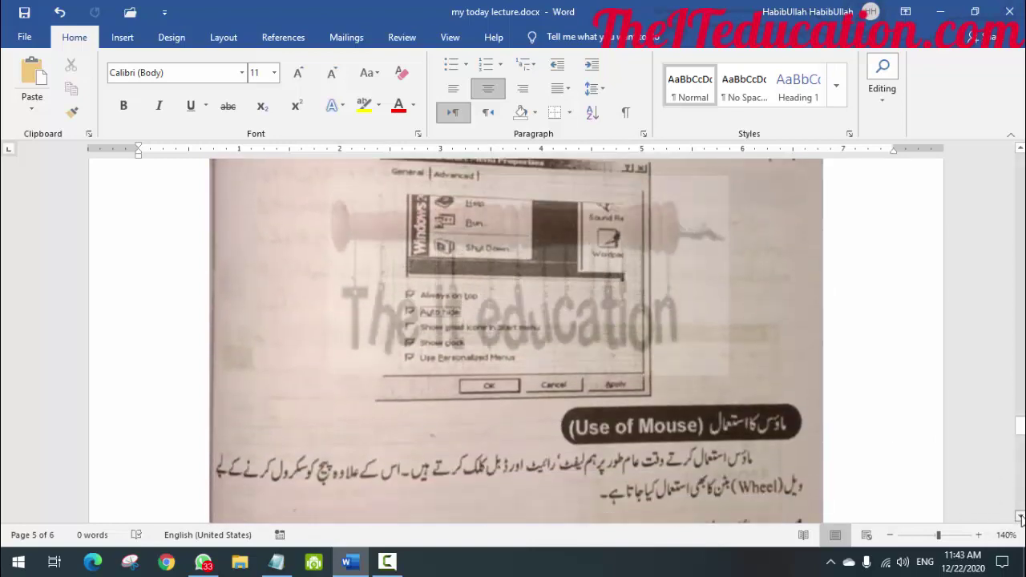
# Step: Minimize the lecture document, show the drives in This PC, and launch Calculator by searching for "calc"
pyautogui.click(946, 21)
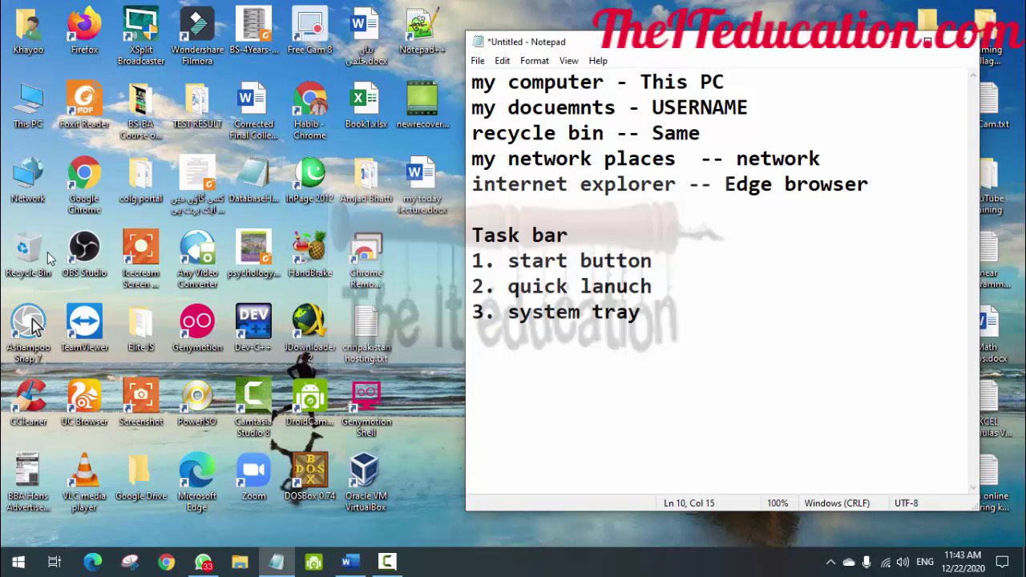
pyautogui.doubleClick(40, 113)
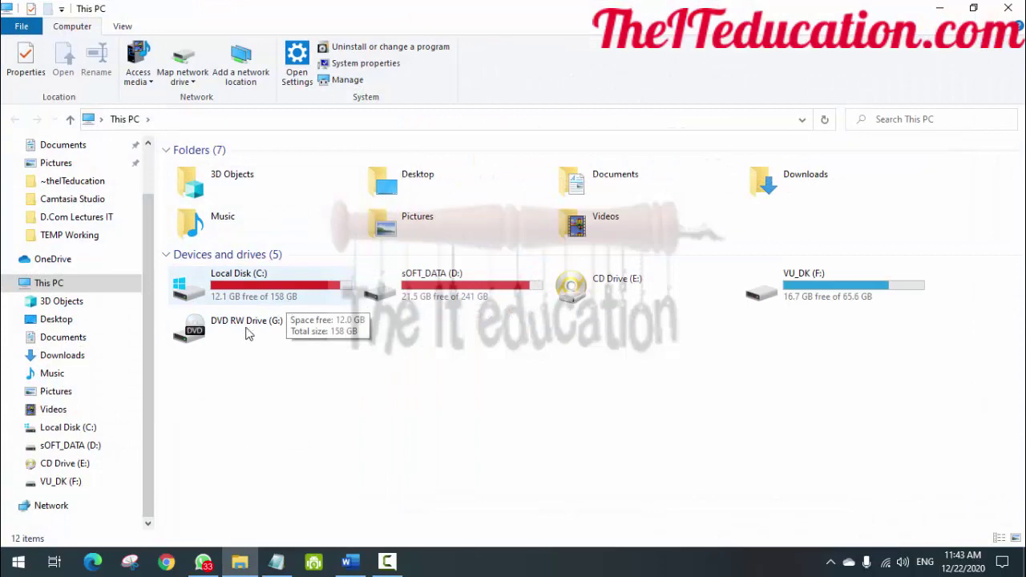
pyautogui.click(19, 562)
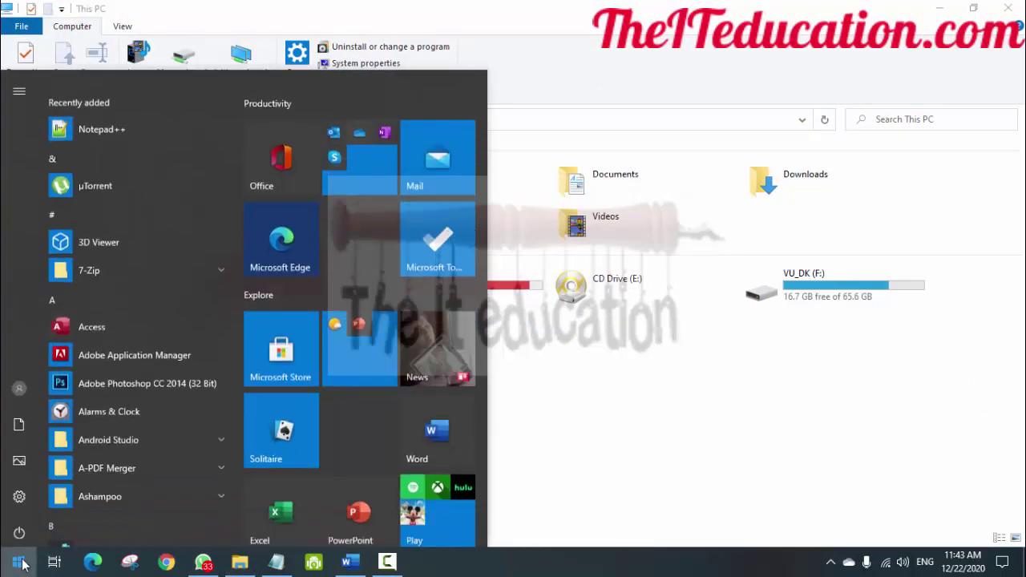
pyautogui.write('calc')
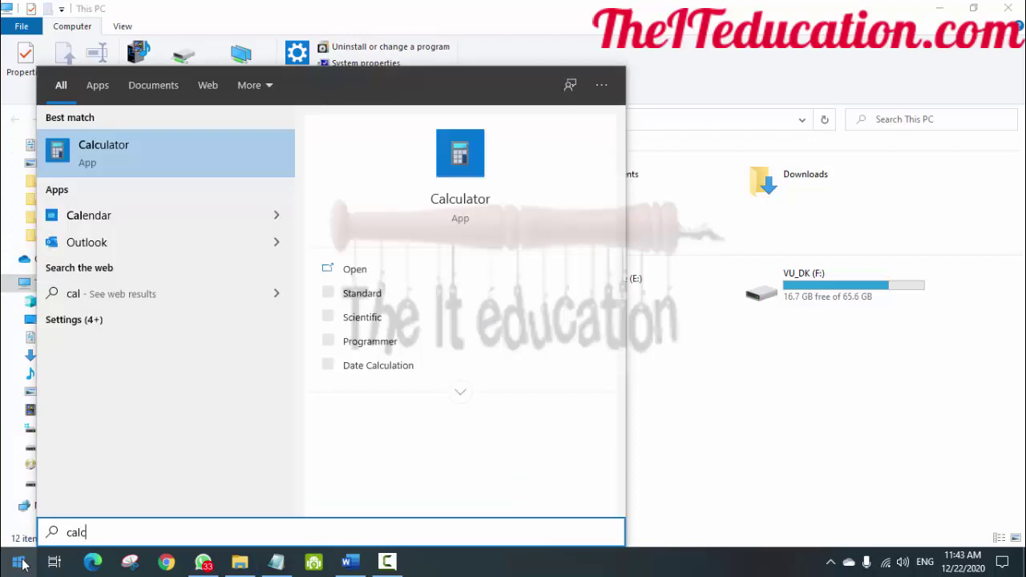
pyautogui.click(149, 159)
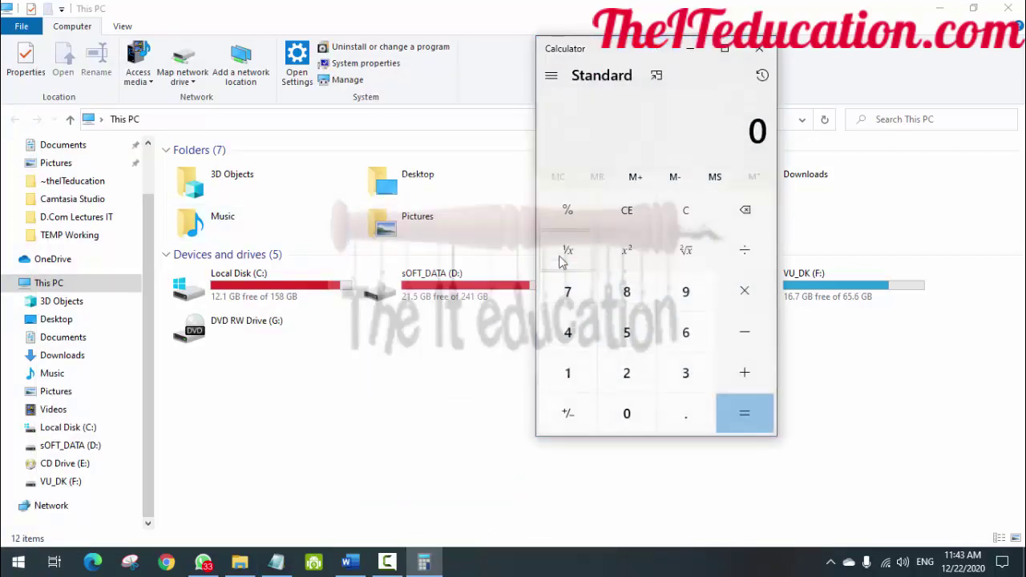
# Step: Enter 158 × 10 in Calculator, followed by the division operator
pyautogui.write('158')
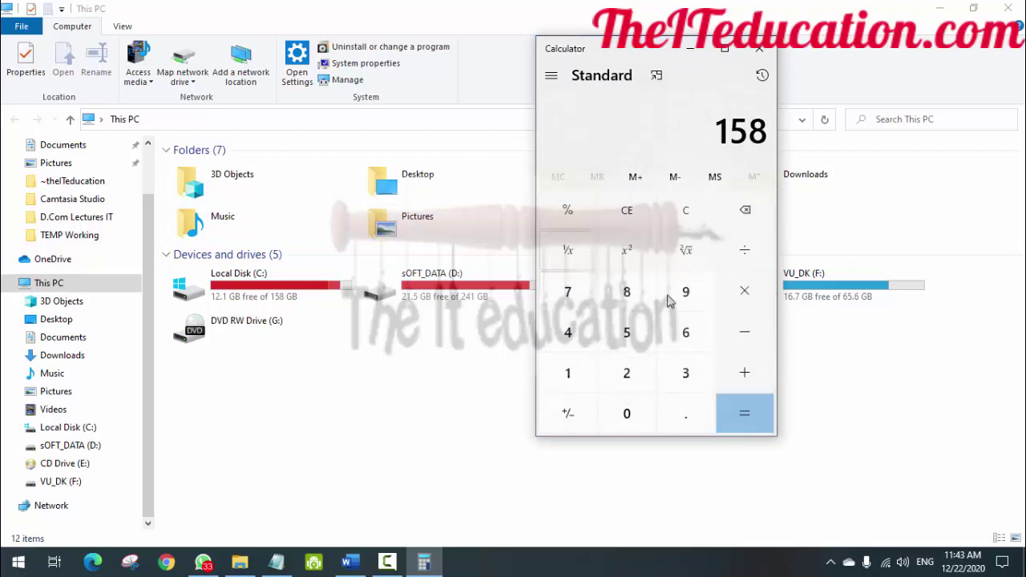
pyautogui.click(574, 366)
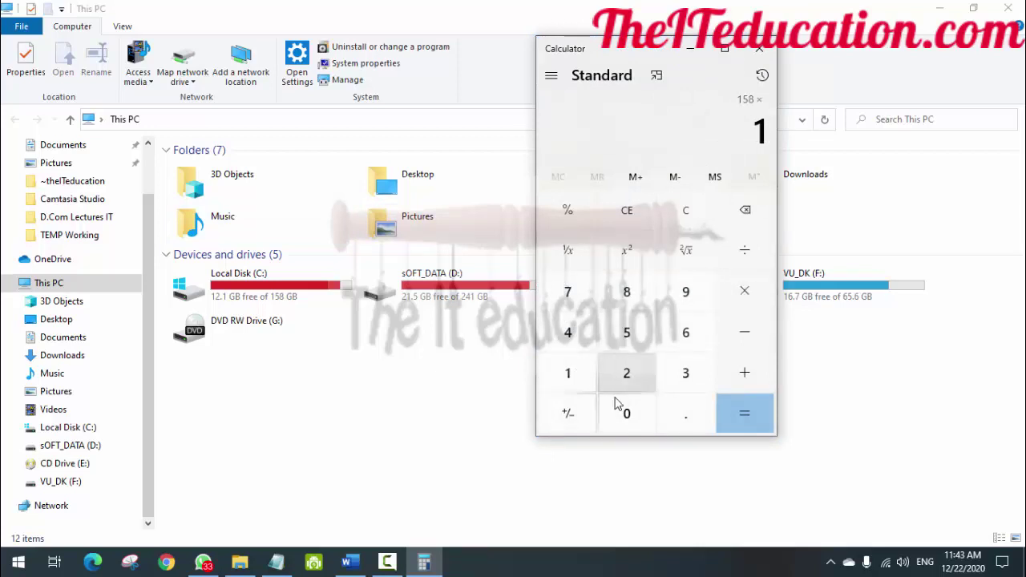
pyautogui.click(620, 408)
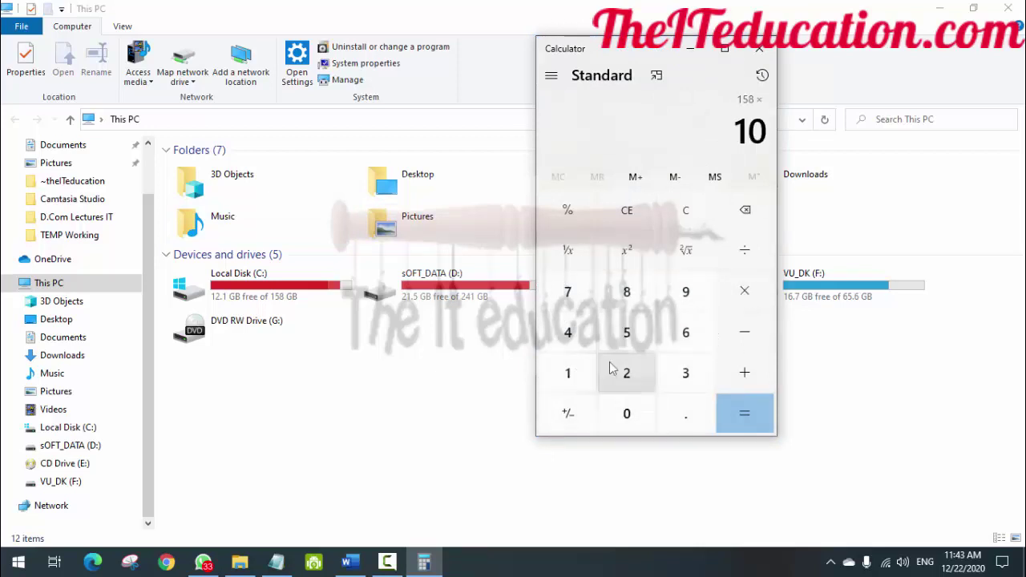
pyautogui.click(743, 243)
pyautogui.click(561, 293)
pyautogui.click(626, 426)
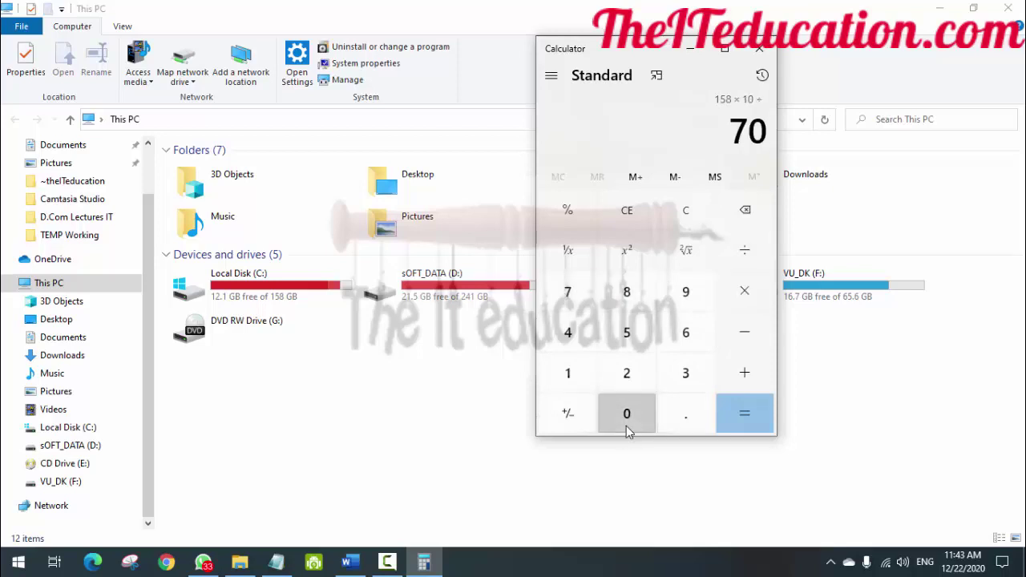
pyautogui.click(626, 426)
pyautogui.click(745, 208)
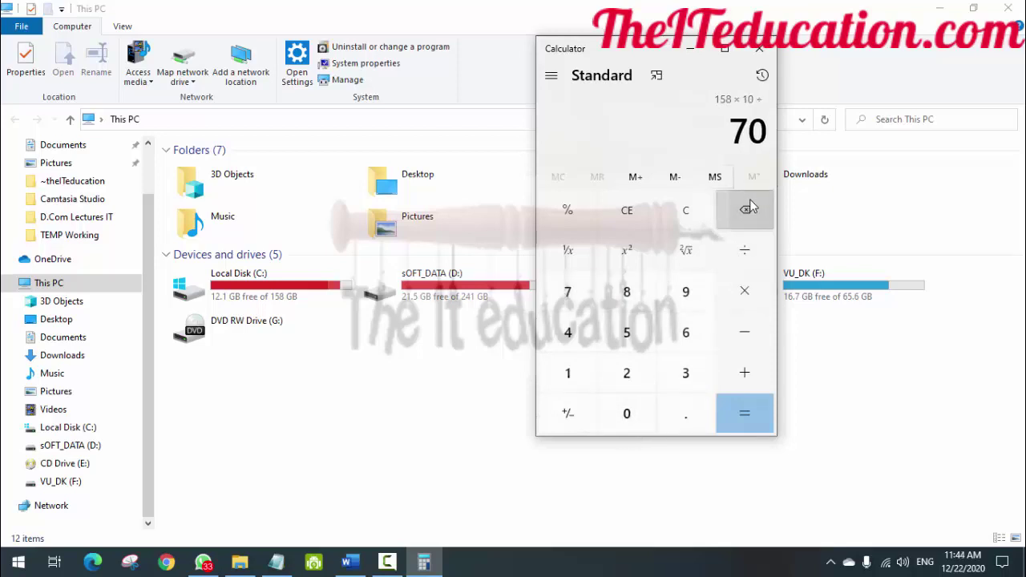
pyautogui.click(745, 208)
pyautogui.click(744, 209)
# Step: Enter 100 as the divisor and evaluate the calculation to get 10 percent of the C: drive's size
pyautogui.click(568, 374)
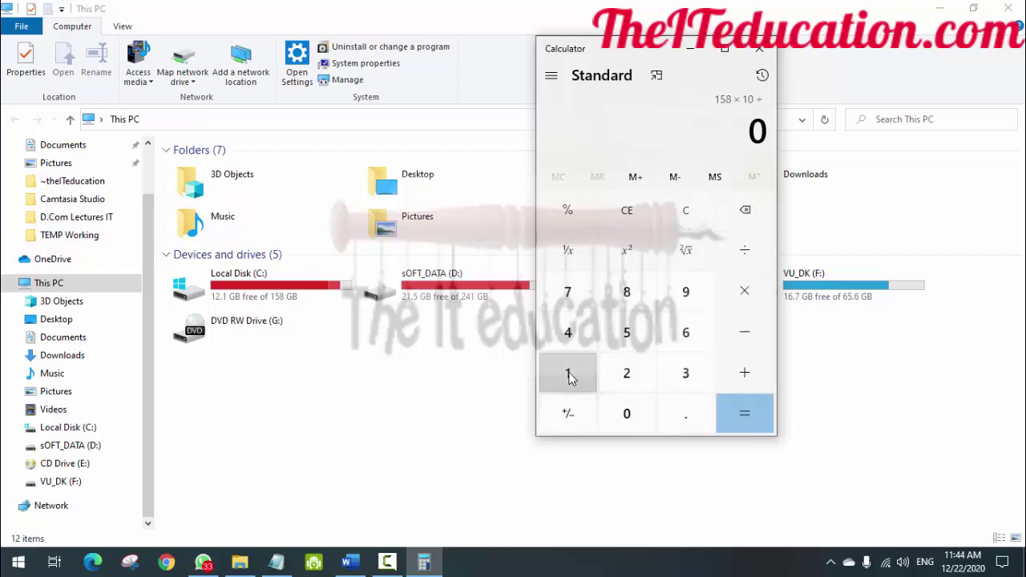
pyautogui.click(624, 414)
pyautogui.click(624, 414)
pyautogui.click(735, 413)
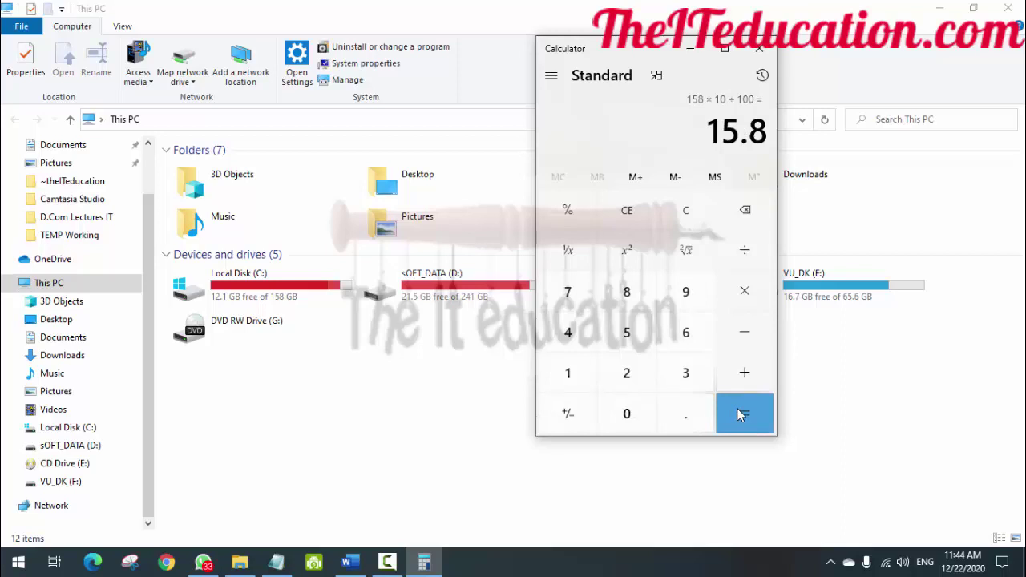
# Step: Close Calculator and the This PC window, and minimize the Notepad notes to clear the desktop
pyautogui.click(760, 51)
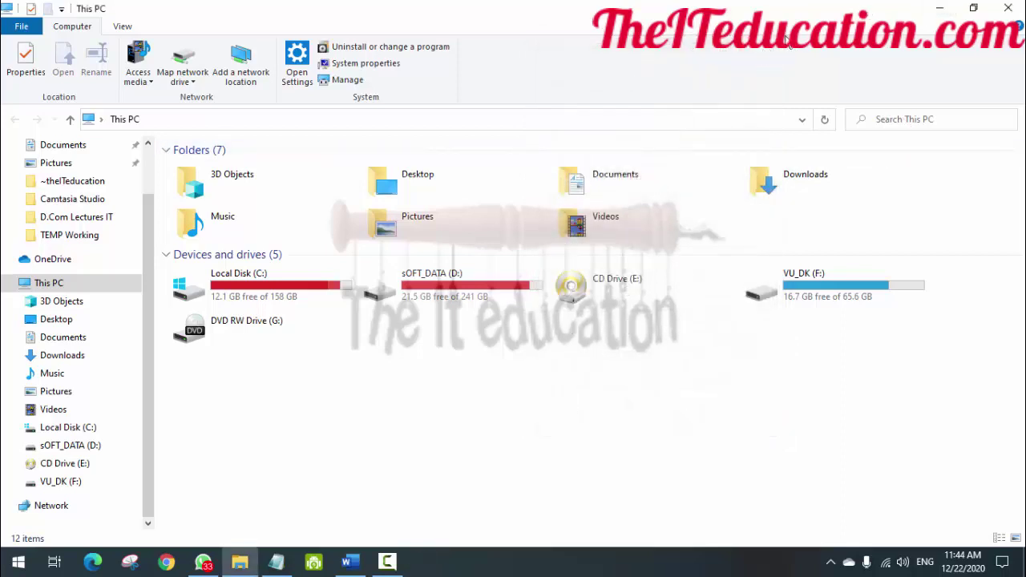
pyautogui.click(994, 8)
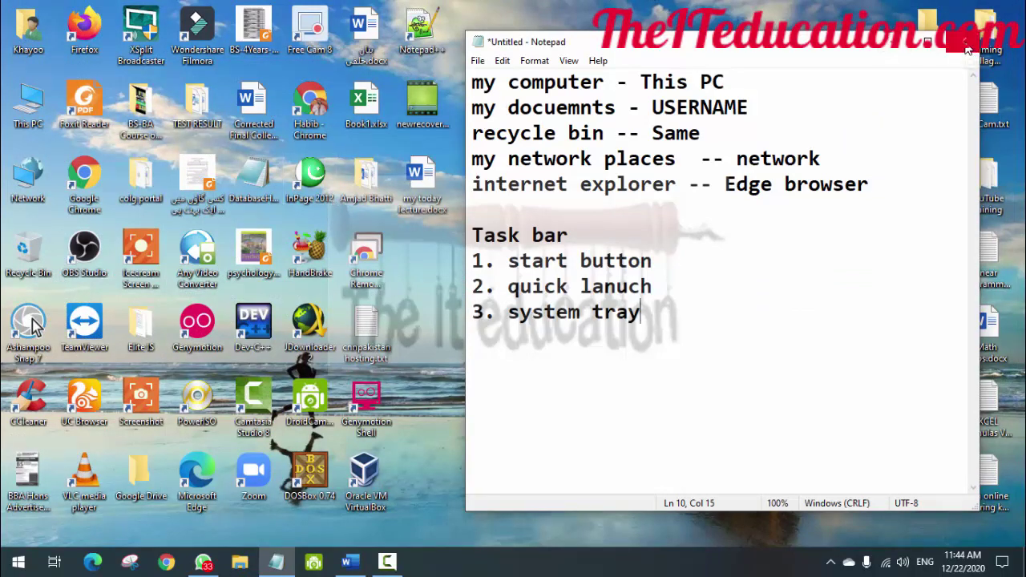
pyautogui.click(890, 42)
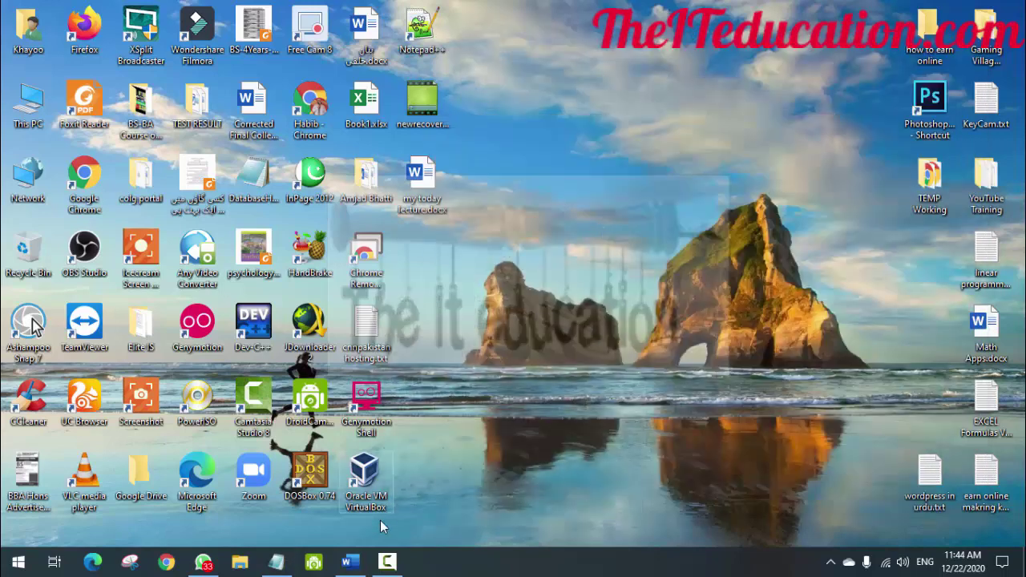
# Step: Bring back the lecture document and return from the Use of Mouse section to its first page
pyautogui.click(349, 561)
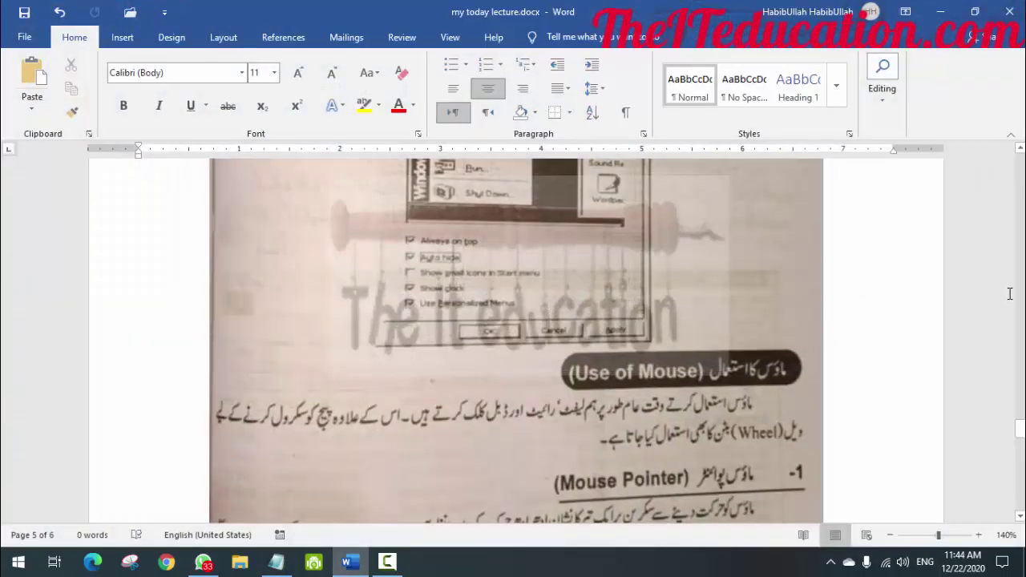
pyautogui.moveTo(1020, 150); pyautogui.dragTo(1019, 150)
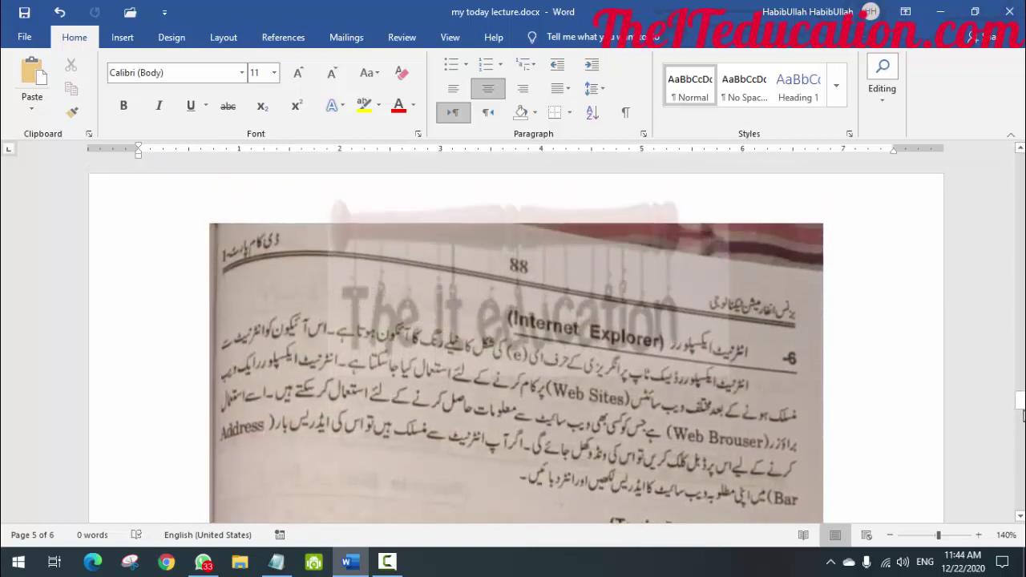
pyautogui.moveTo(1020, 405); pyautogui.dragTo(1020, 160)
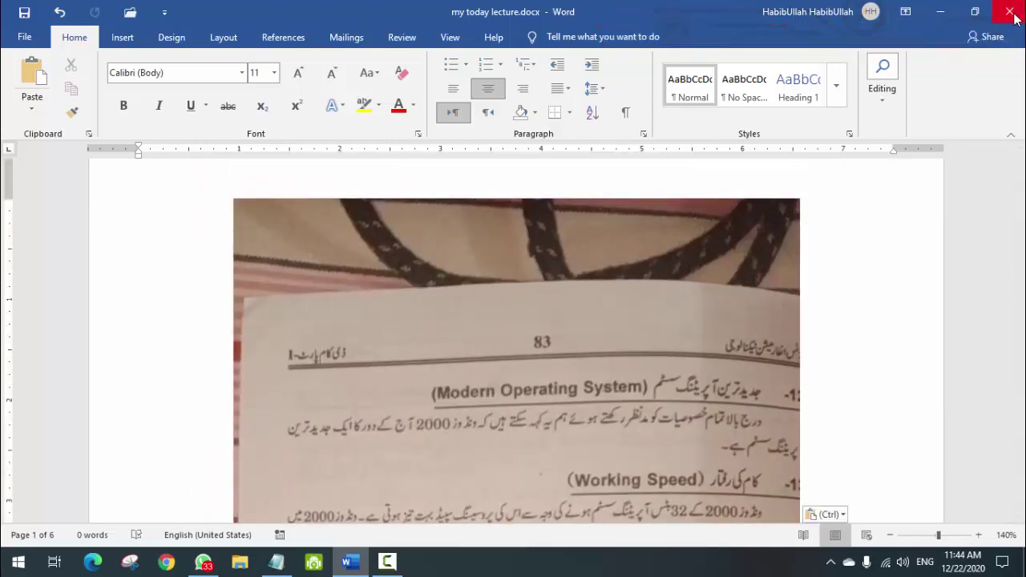